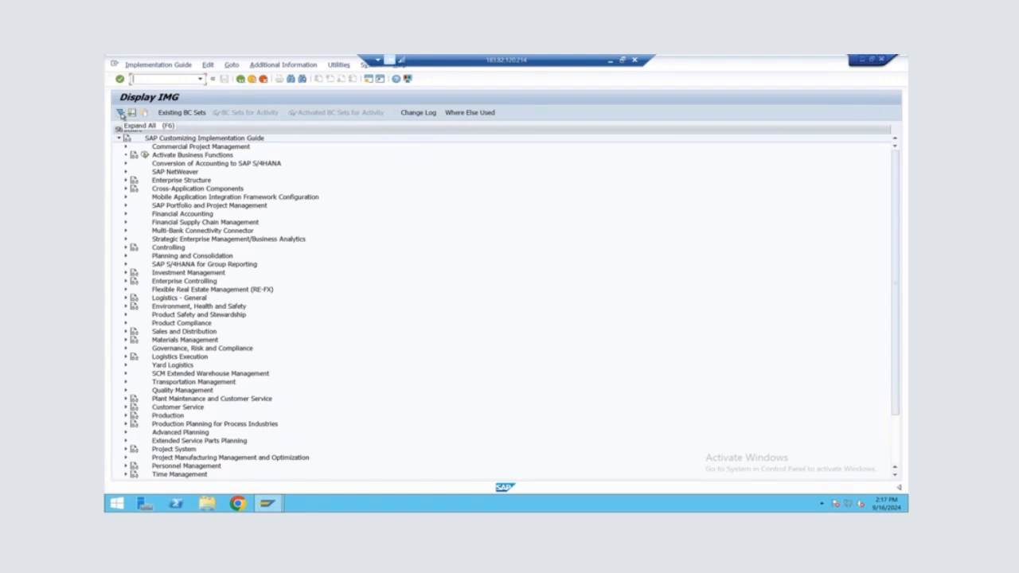
# Open Define Process-Oriented Storage Control under the EWM Cross-Process Settings and position the external storage process step list at IB01
pyautogui.click(121, 113)
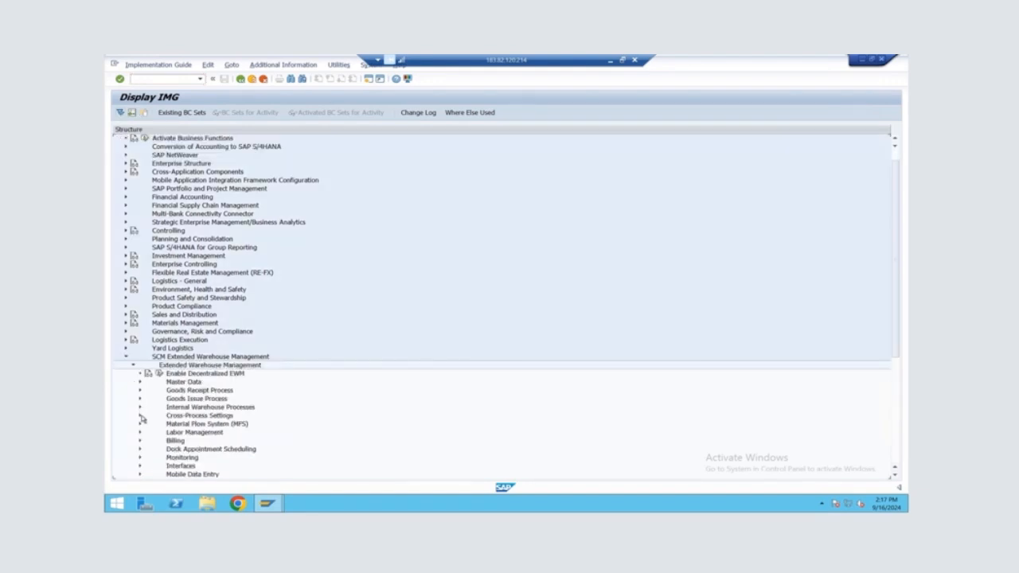
pyautogui.click(141, 417)
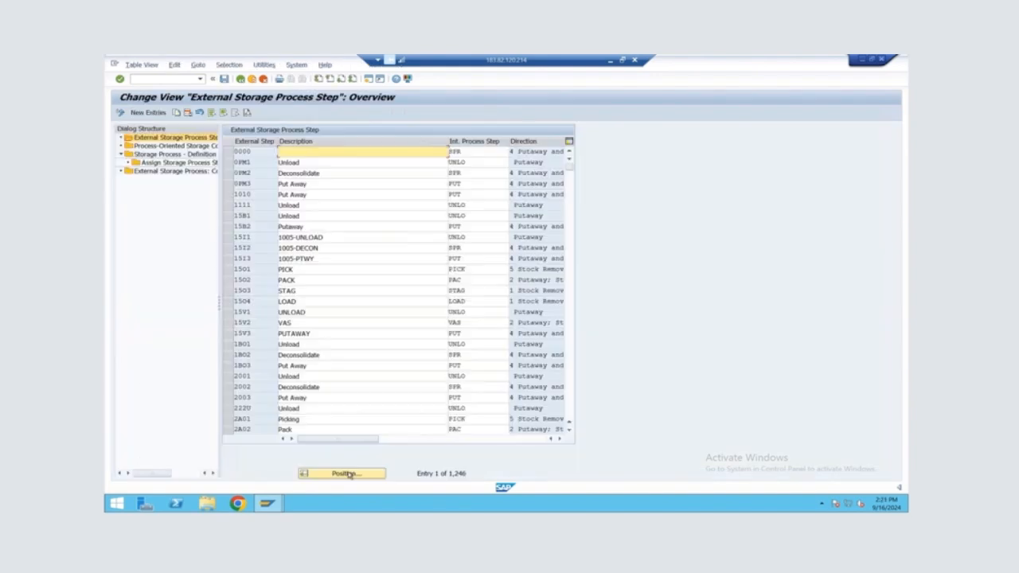
pyautogui.click(348, 475)
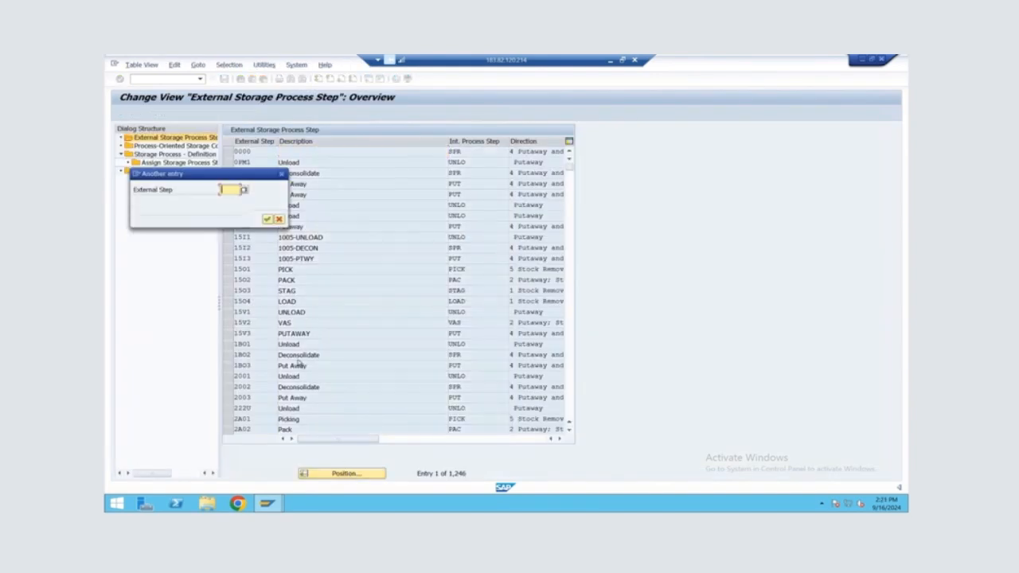
pyautogui.write('1B01')
pyautogui.press('Return')
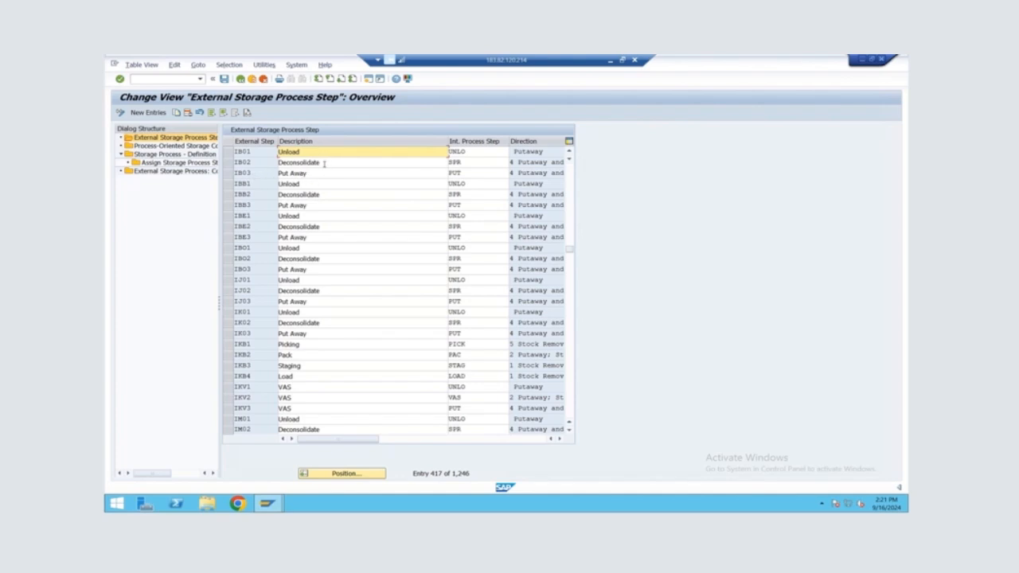
# Copy external steps IB01, IB02 and IB03 as PL01, PL02 and PL03, and save them to the proposed customizing request
pyautogui.click(228, 151)
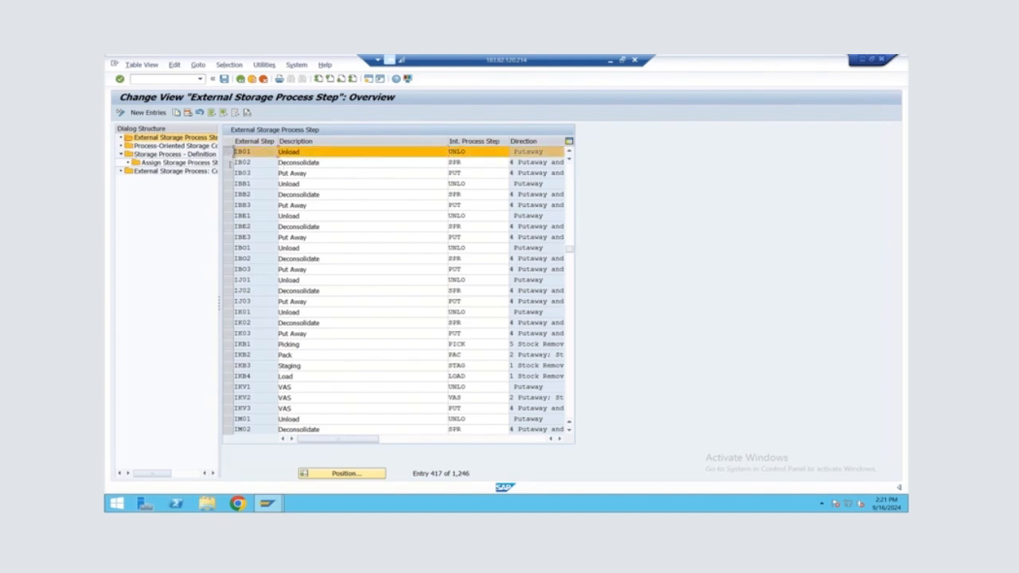
pyautogui.click(228, 162)
pyautogui.click(228, 173)
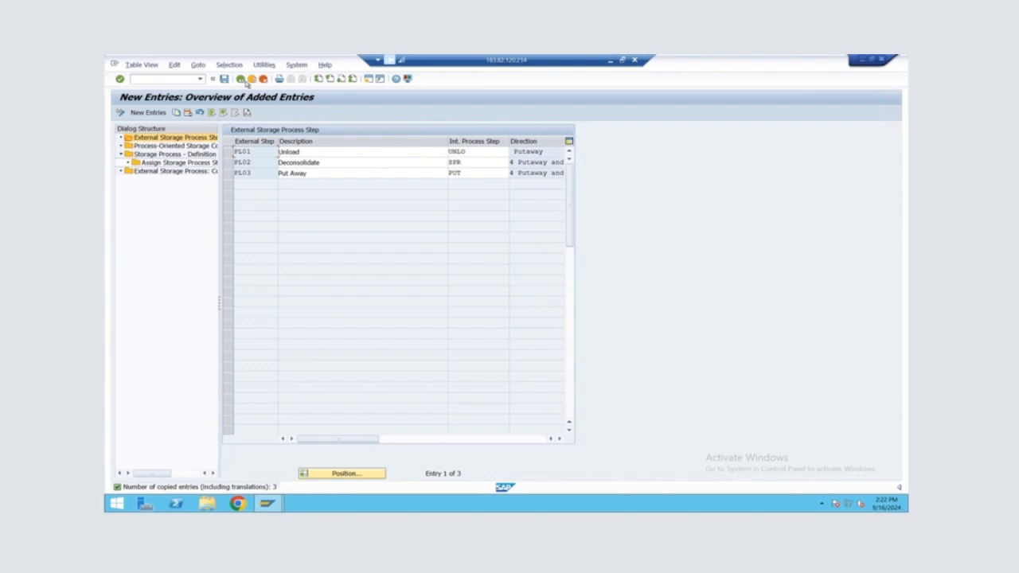
pyautogui.click(224, 79)
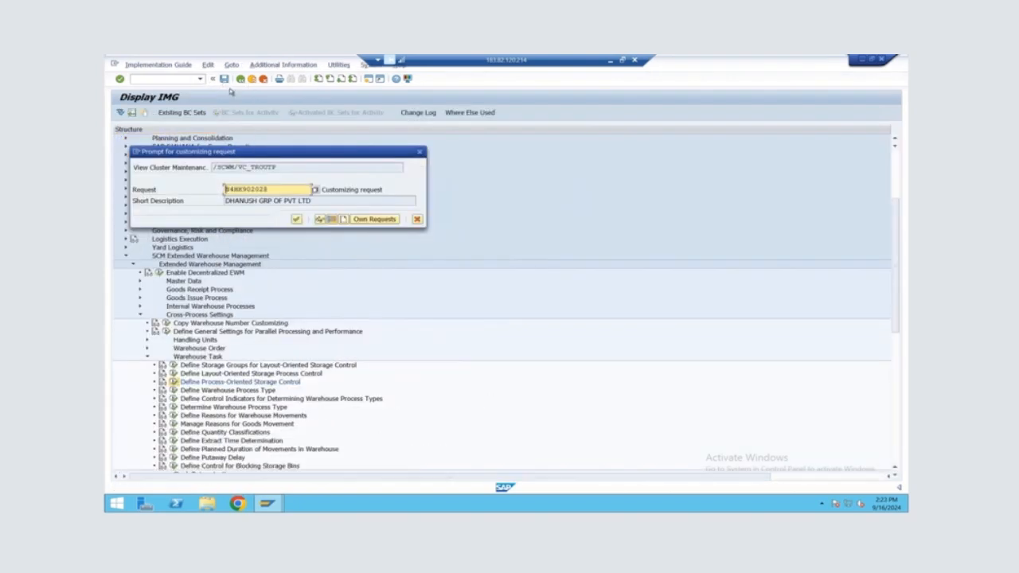
pyautogui.click(296, 220)
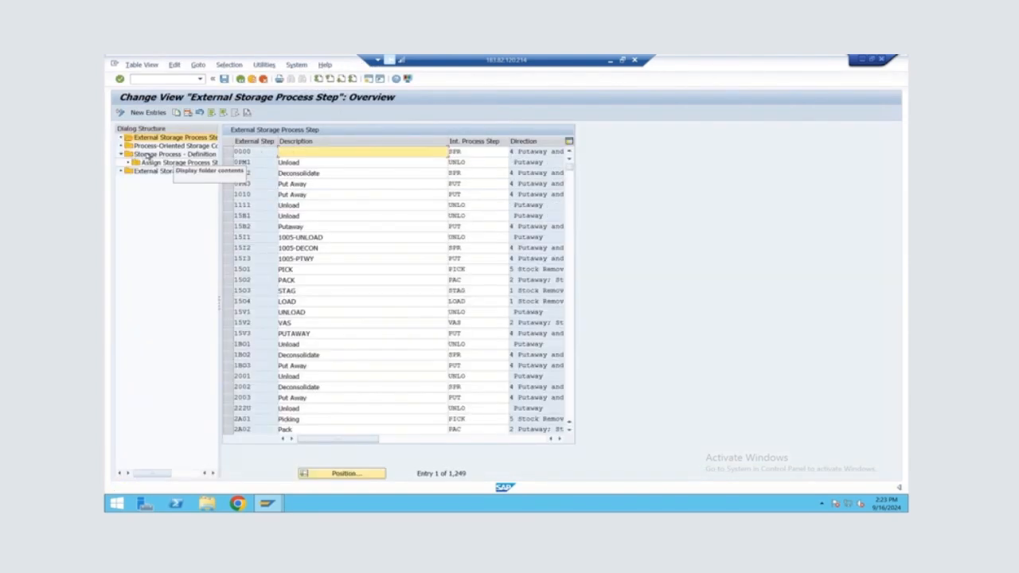
# Define storage process TEXS for warehouse ALIA with direction Putaway and save it to the proposed customizing request
pyautogui.doubleClick(148, 156)
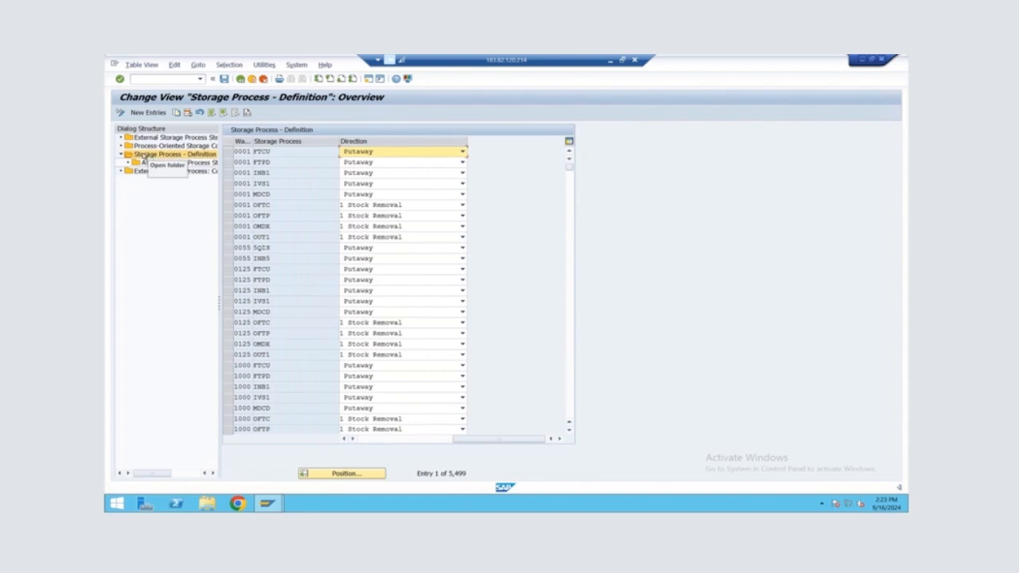
pyautogui.click(309, 150)
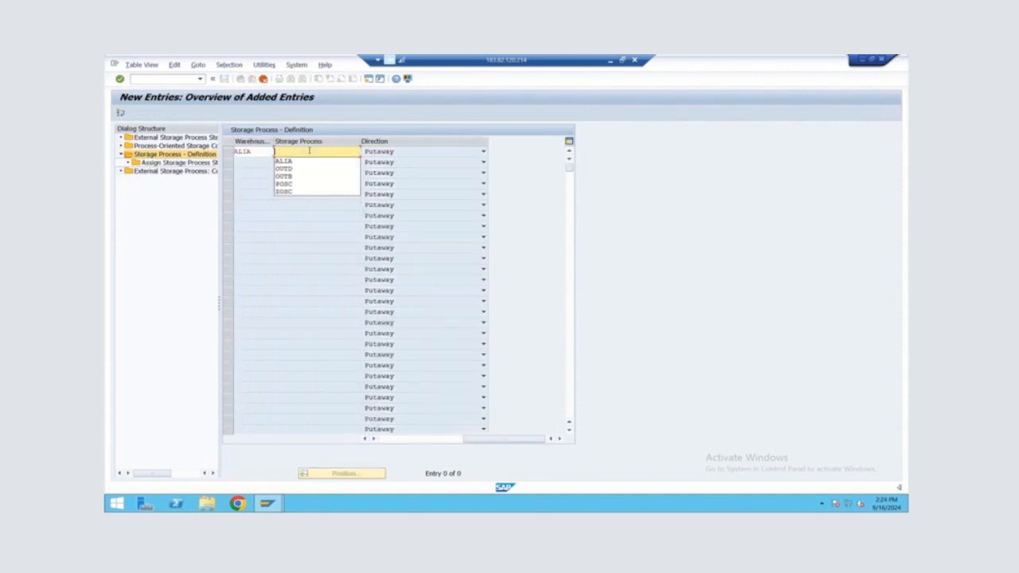
pyautogui.write('TEXX')
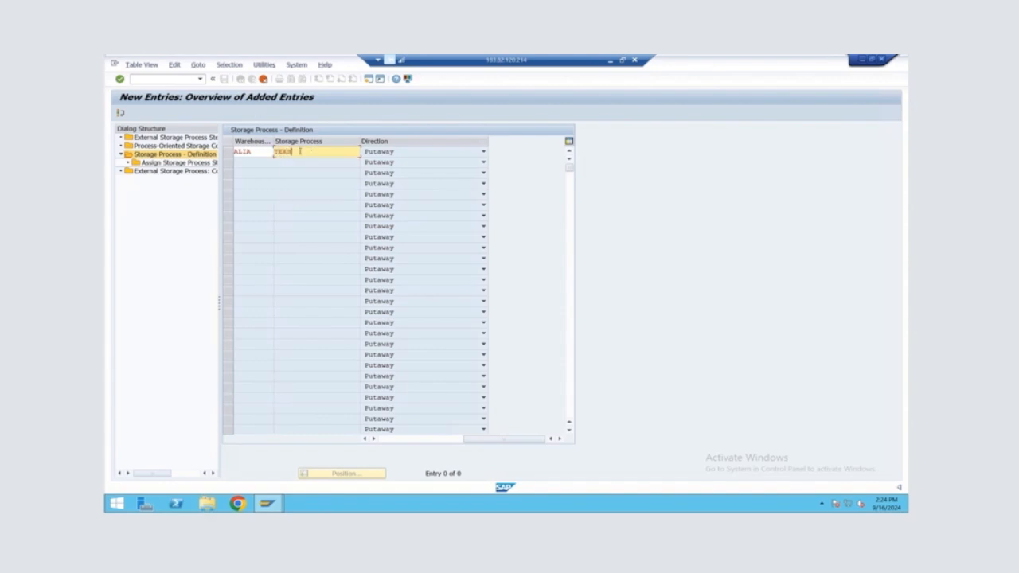
pyautogui.press('Return')
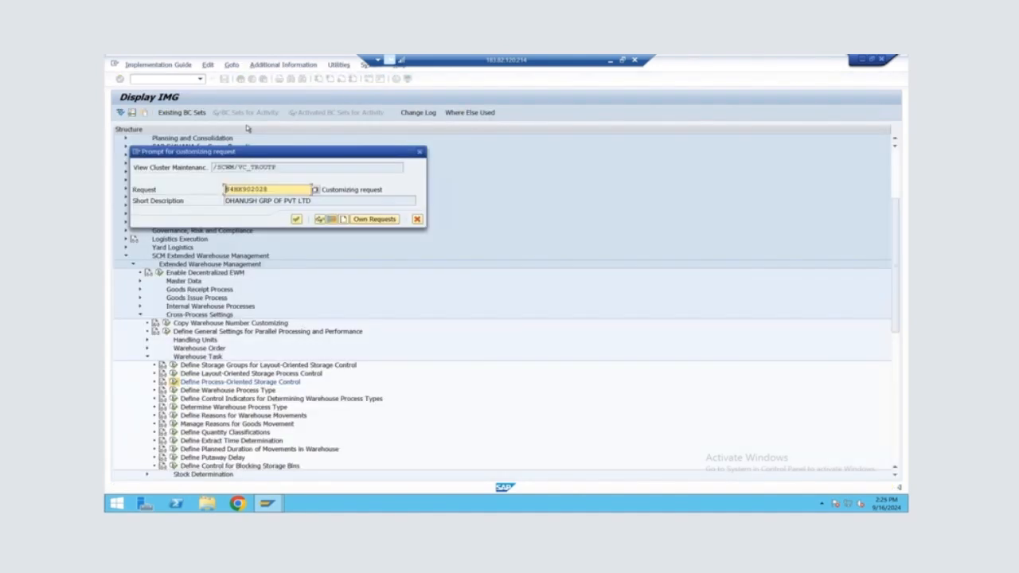
pyautogui.click(297, 221)
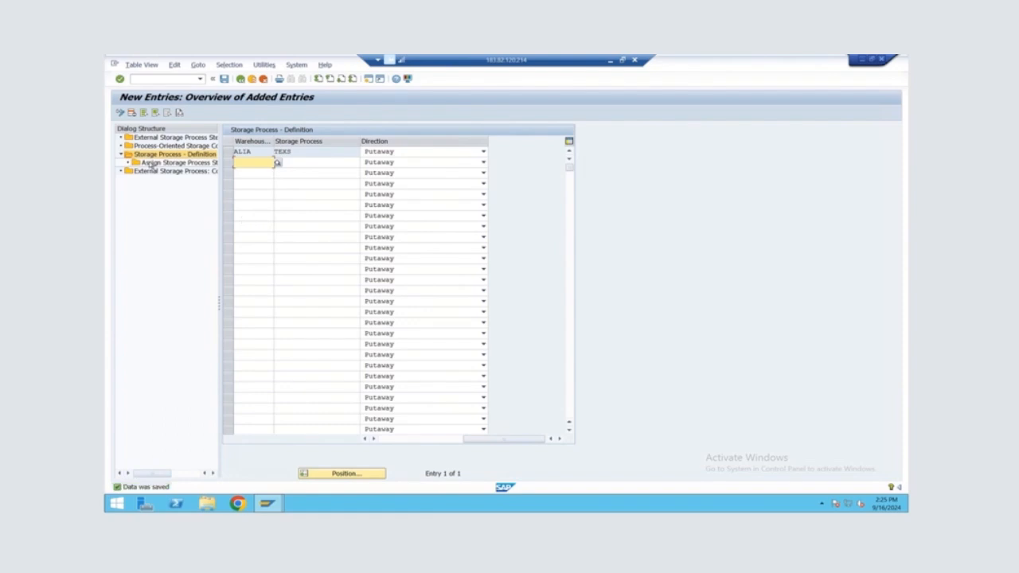
# Create new storage process step assignments for TEXS in warehouse ALIA and enter PL01 as the first step
pyautogui.doubleClick(151, 163)
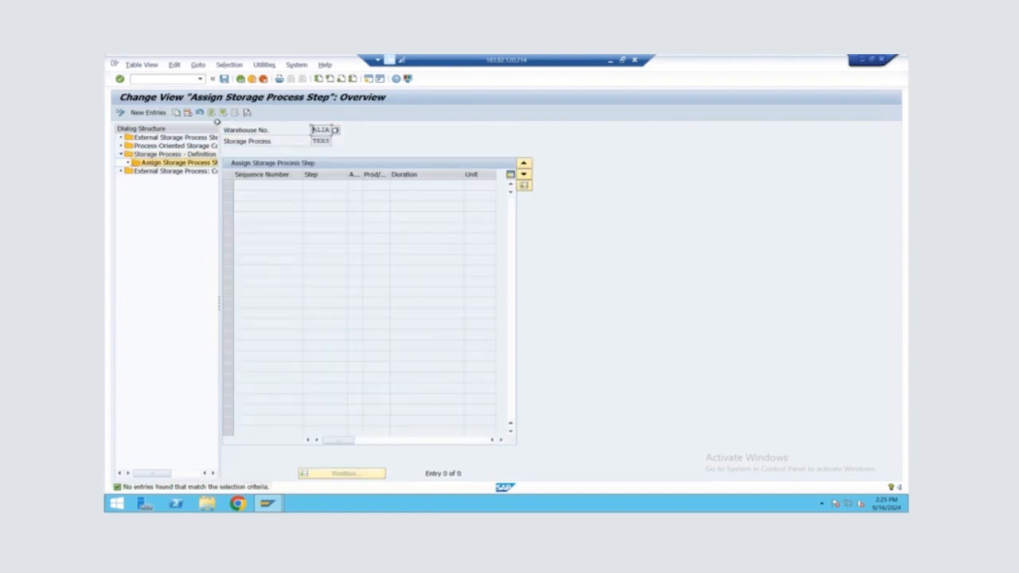
pyautogui.click(144, 116)
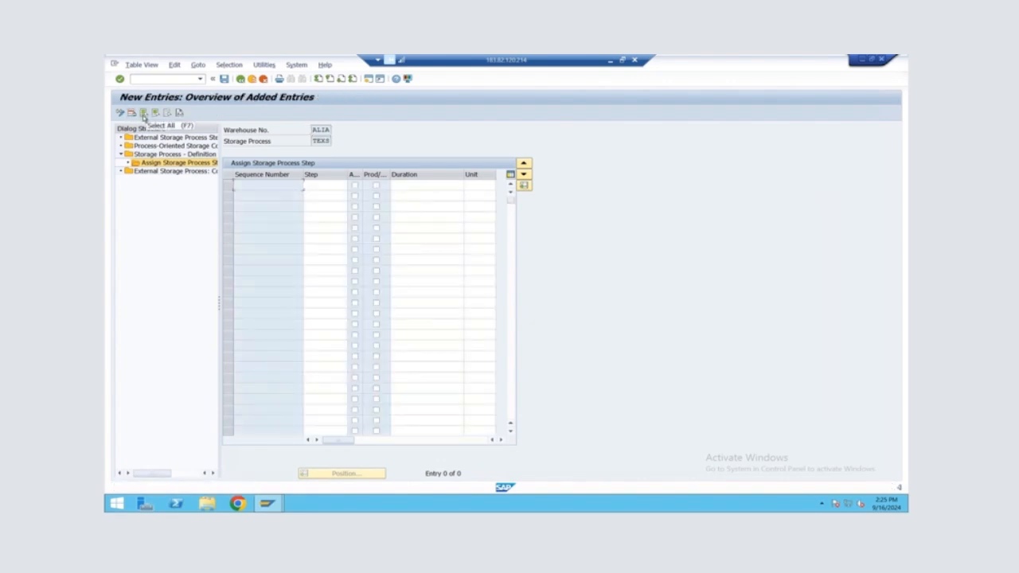
pyautogui.click(326, 184)
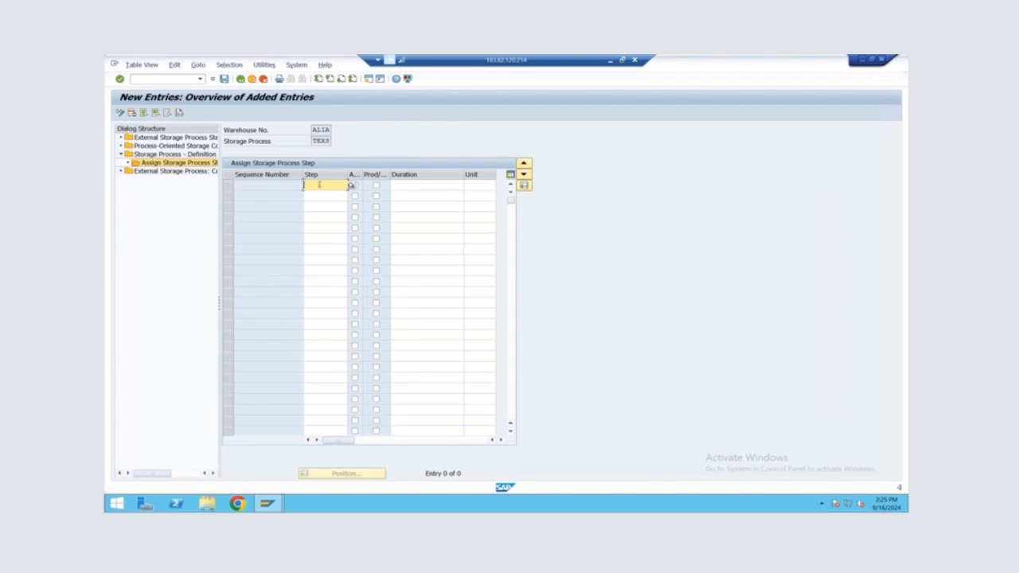
pyautogui.write('PL01')
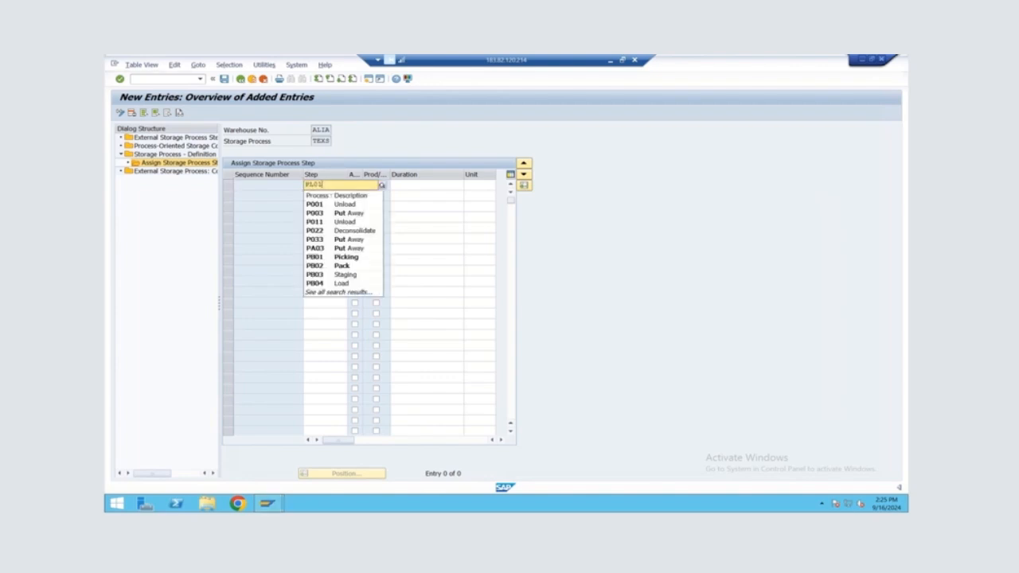
pyautogui.click(323, 204)
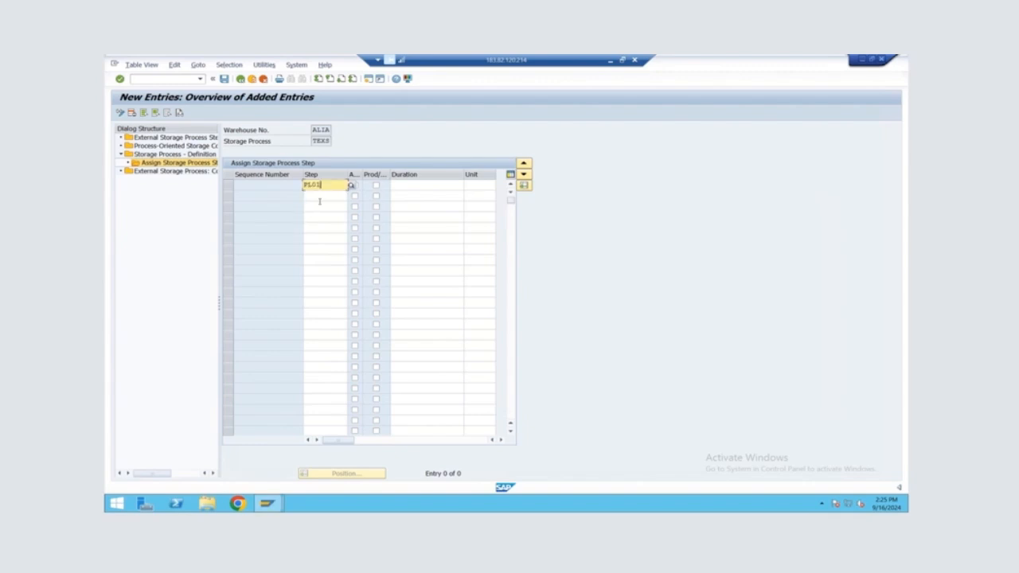
# Add PL02 and PL03 as the second and third steps of storage process TEXS
pyautogui.click(321, 196)
pyautogui.write('PL02')
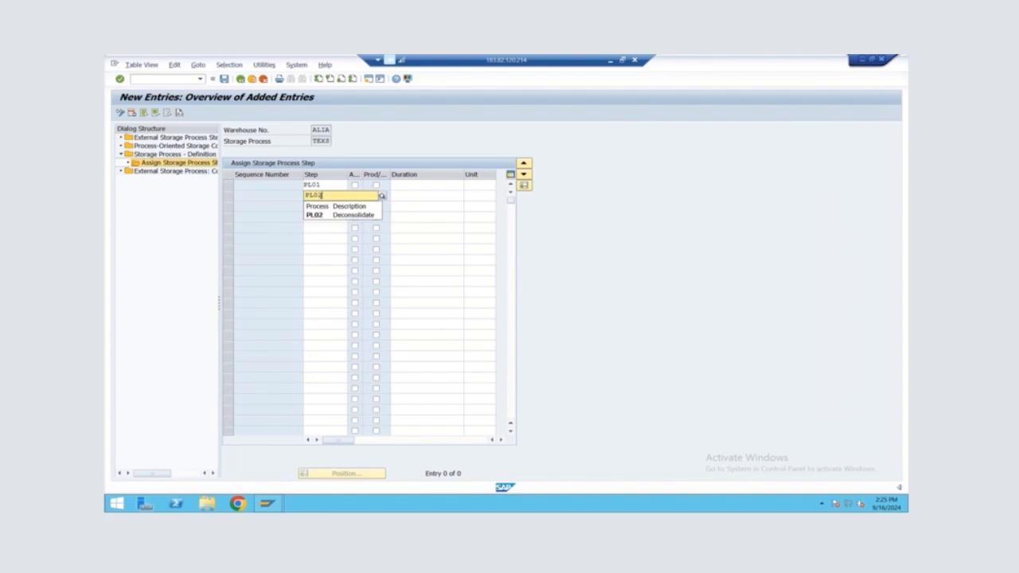
pyautogui.press('Return')
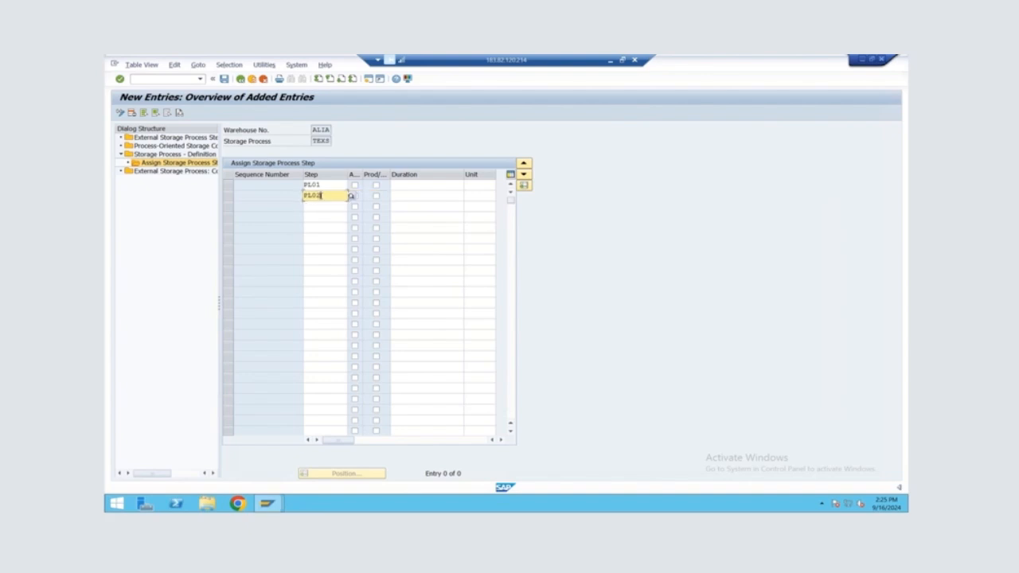
pyautogui.press('Tab')
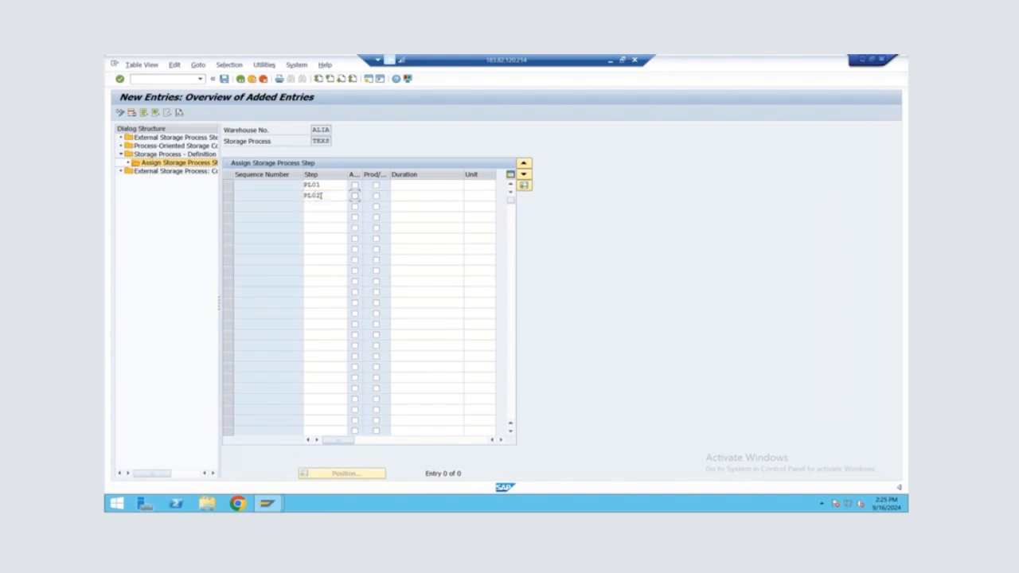
pyautogui.click(325, 205)
pyautogui.write('PL0')
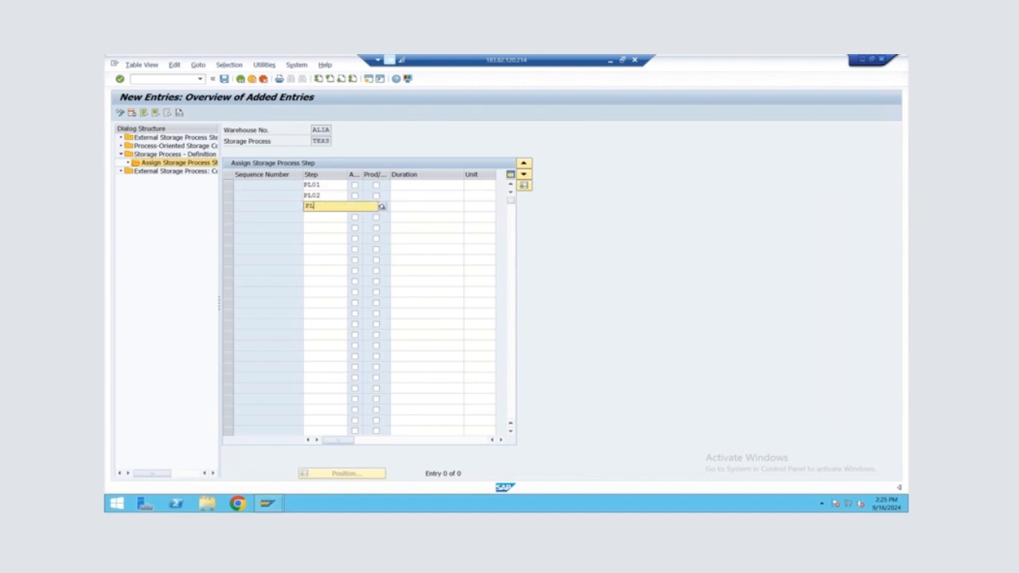
pyautogui.write('3')
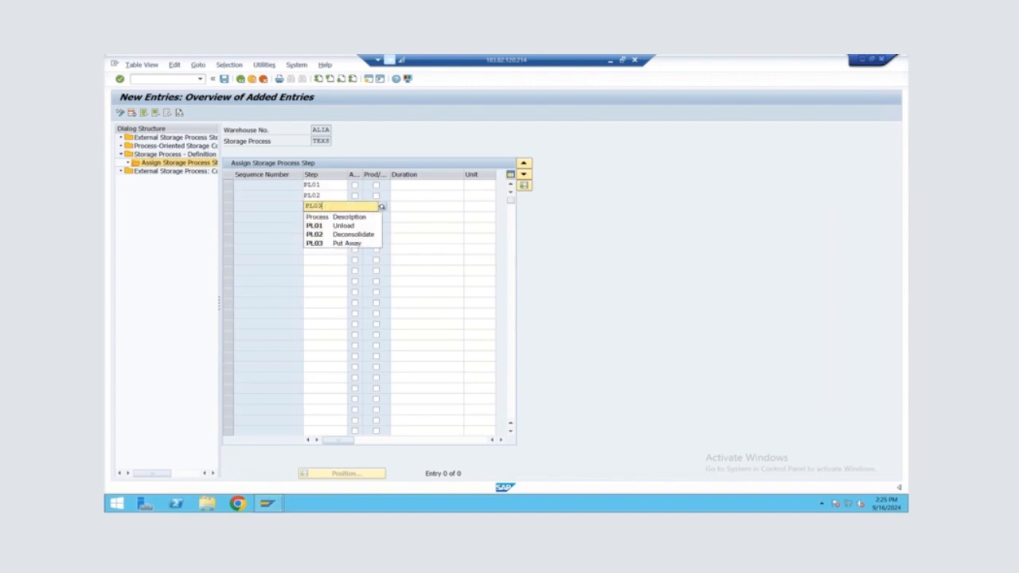
pyautogui.click(326, 225)
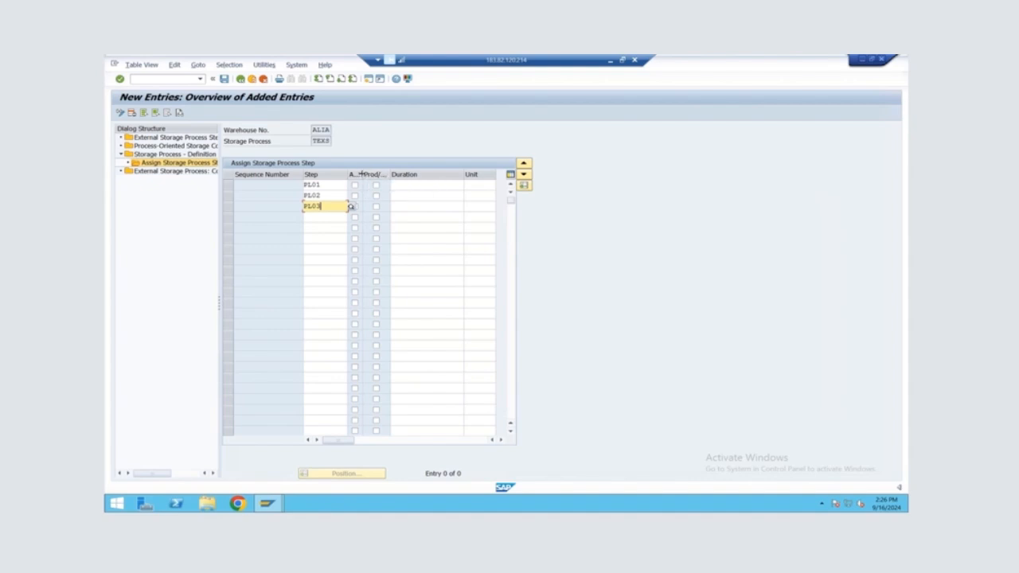
# Enable Auto. WT for steps PL01 and PL02 and the Prod/... option for PL02, then save the step assignments
pyautogui.doubleClick(363, 173)
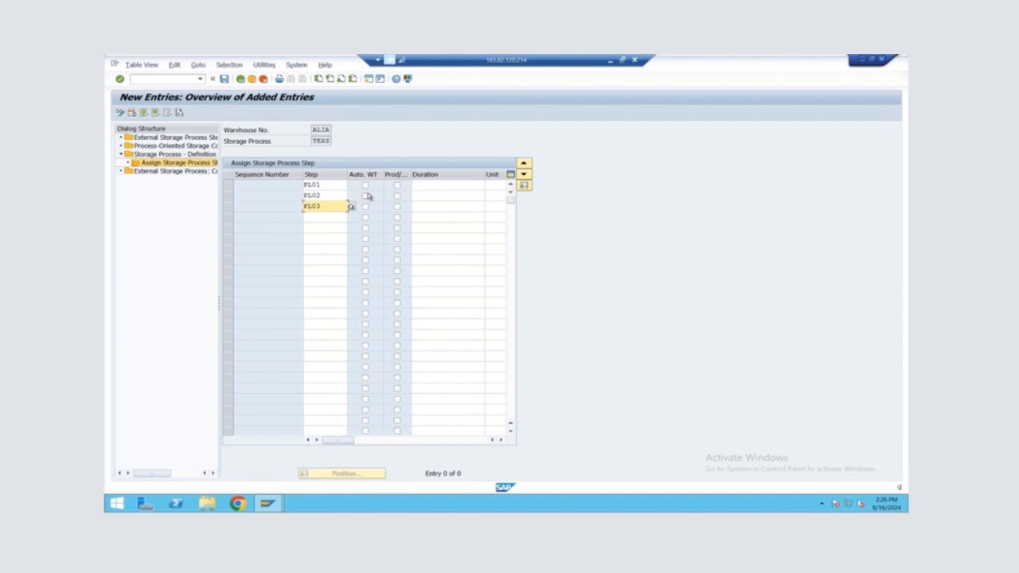
pyautogui.click(364, 186)
pyautogui.click(364, 185)
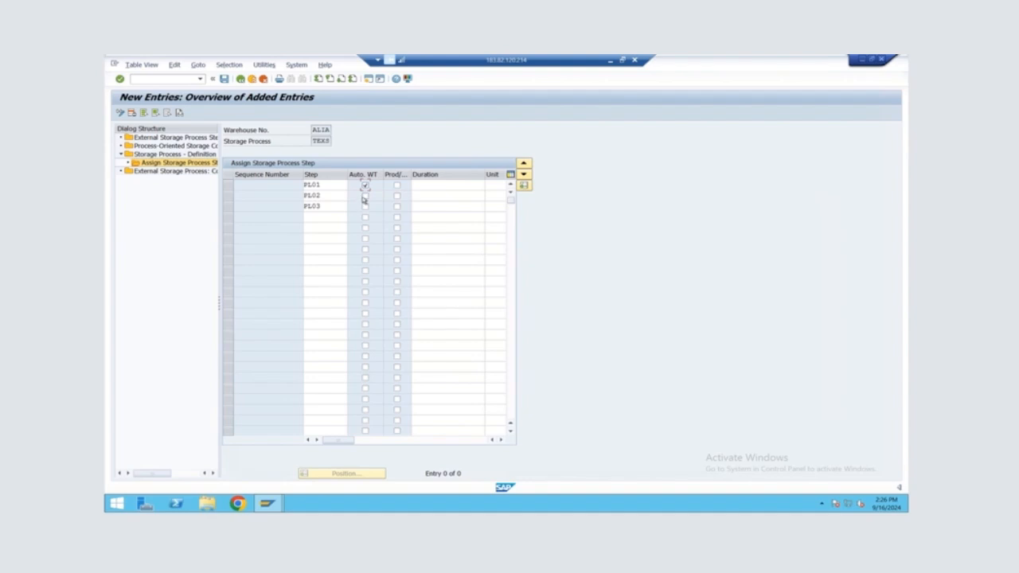
pyautogui.click(364, 196)
pyautogui.click(397, 199)
pyautogui.press('Return')
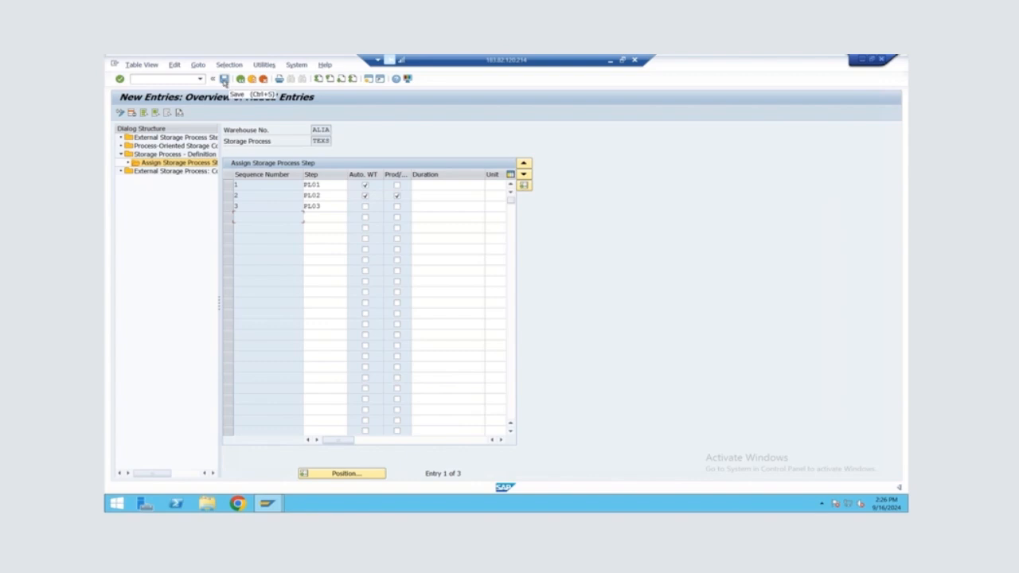
pyautogui.click(224, 80)
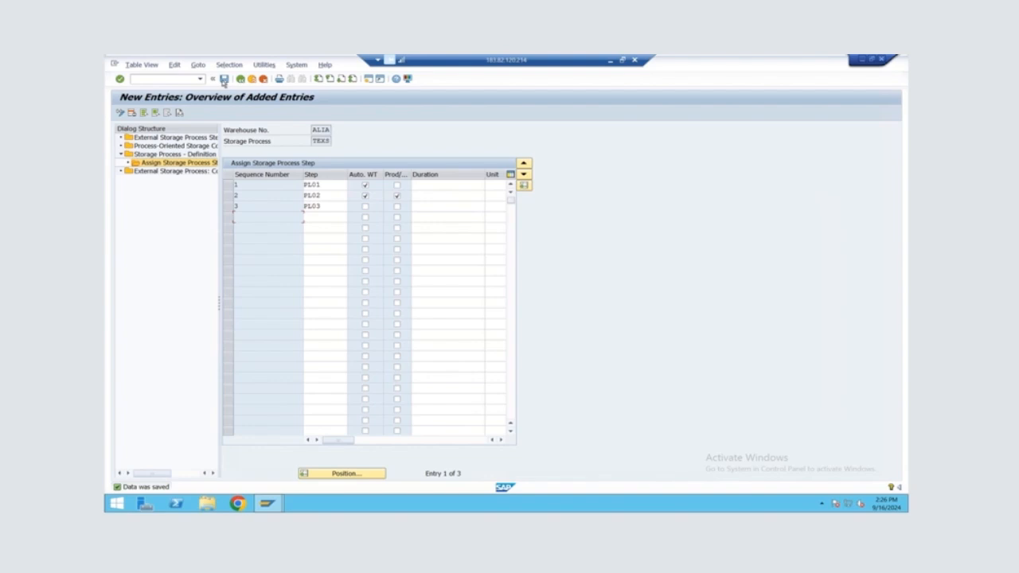
# Add a process-oriented storage control entry for ALIA, step PL01: source 9030, process type 3065, destination 9010, 0001, bin GR-ZONE
pyautogui.doubleClick(169, 147)
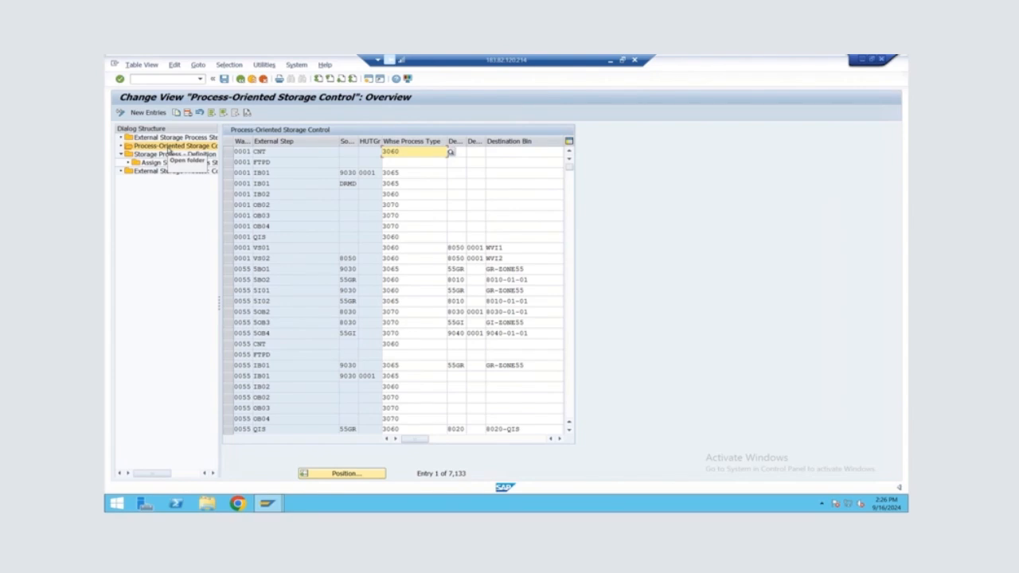
pyautogui.click(144, 112)
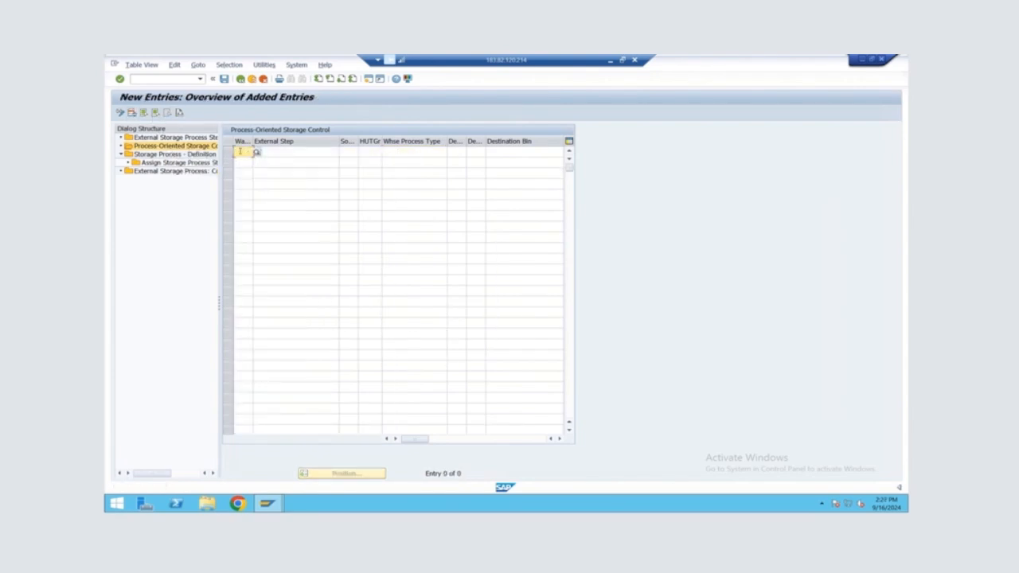
pyautogui.click(239, 151)
pyautogui.write('ALIA')
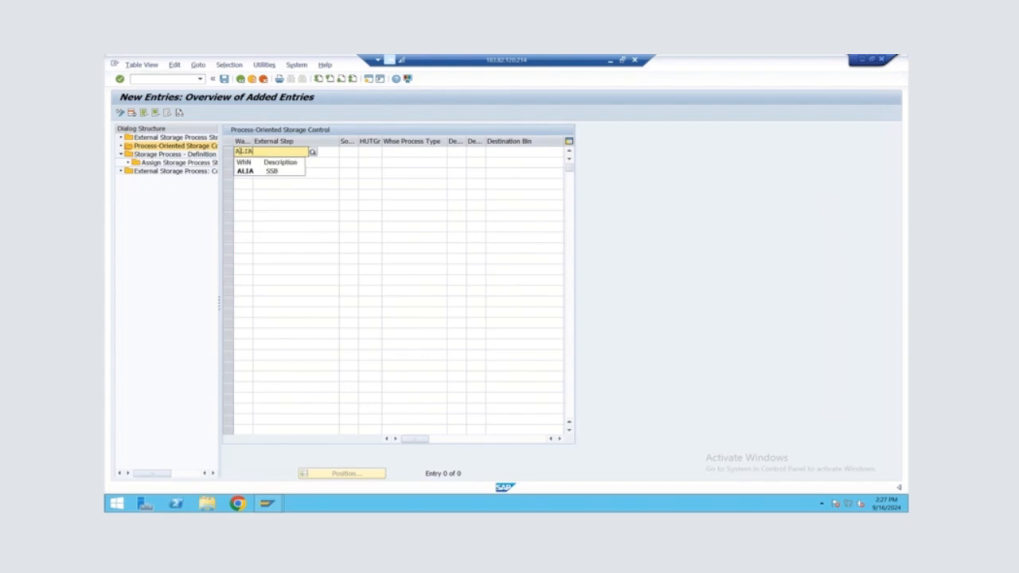
pyautogui.press('Tab')
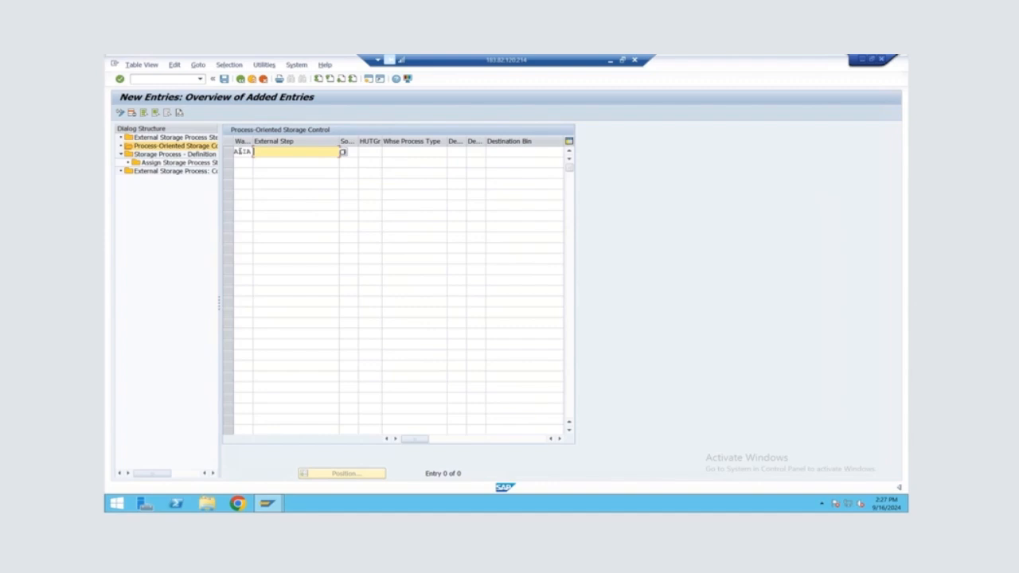
pyautogui.write('FL01')
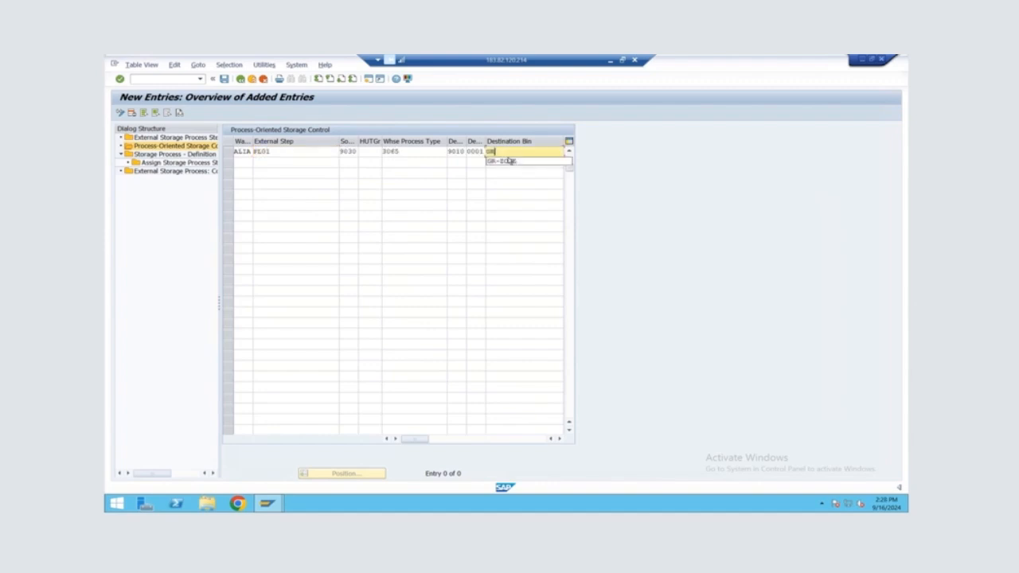
pyautogui.click(510, 161)
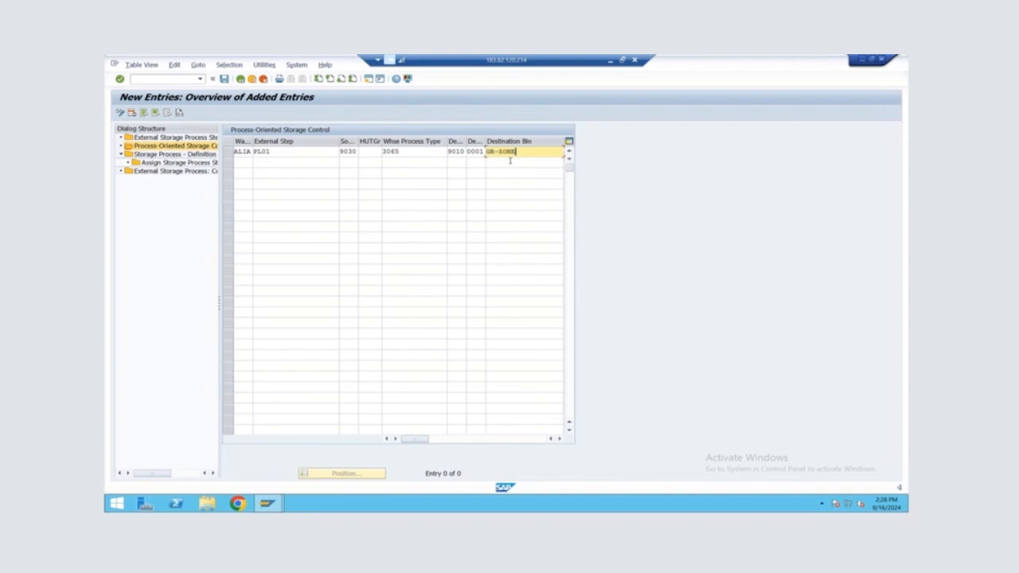
pyautogui.press('Return')
# Add a process-oriented storage control entry for ALIA, step PL02: source 9010, process type 3060, destination 8010, 0001, bin 8010-01-01
pyautogui.write('ALIA')
pyautogui.press('Tab')
pyautogui.write('FL02')
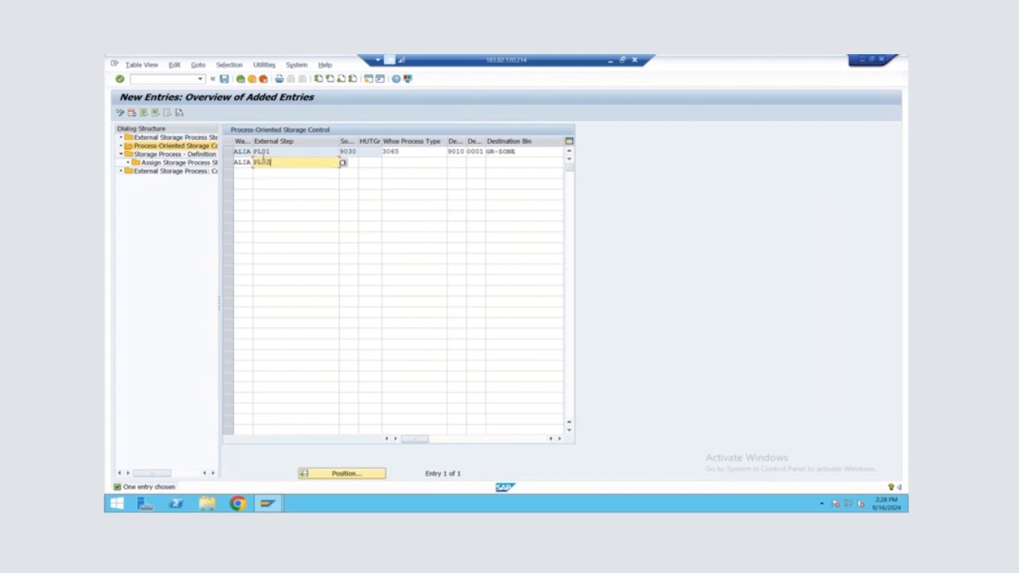
pyautogui.press('Tab')
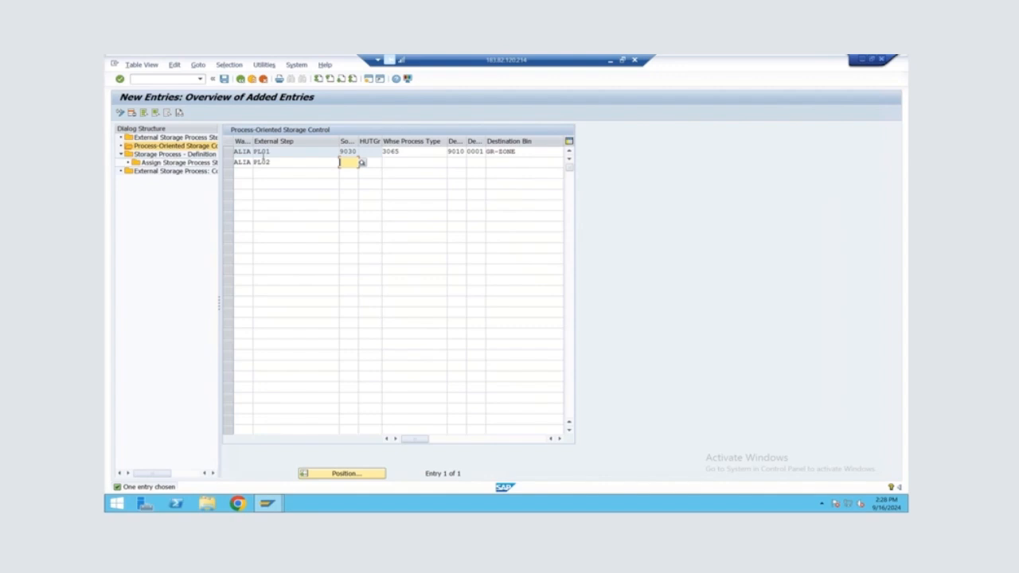
pyautogui.write('9010')
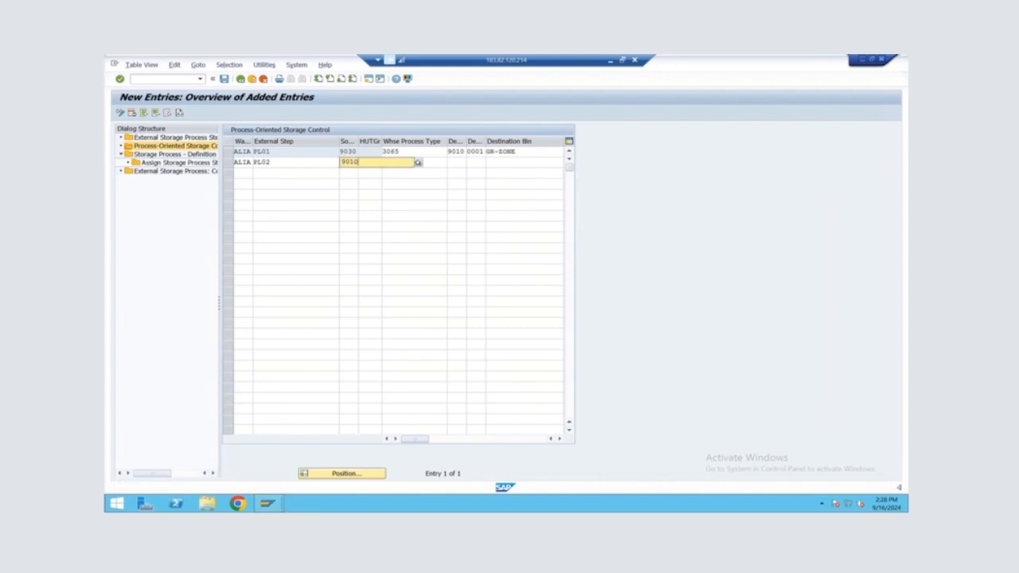
pyautogui.press('Tab')
pyautogui.press('Tab')
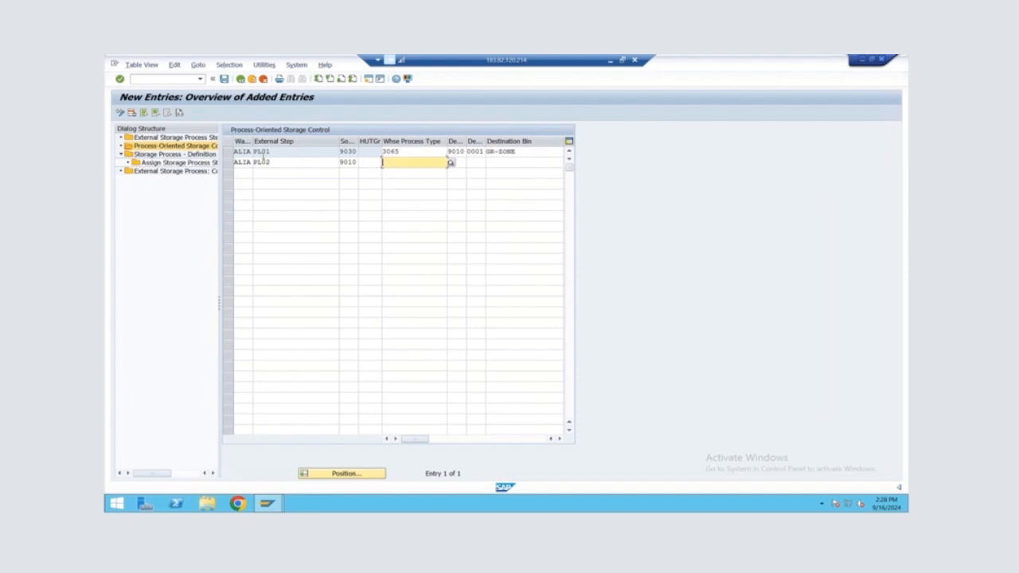
pyautogui.write('3060')
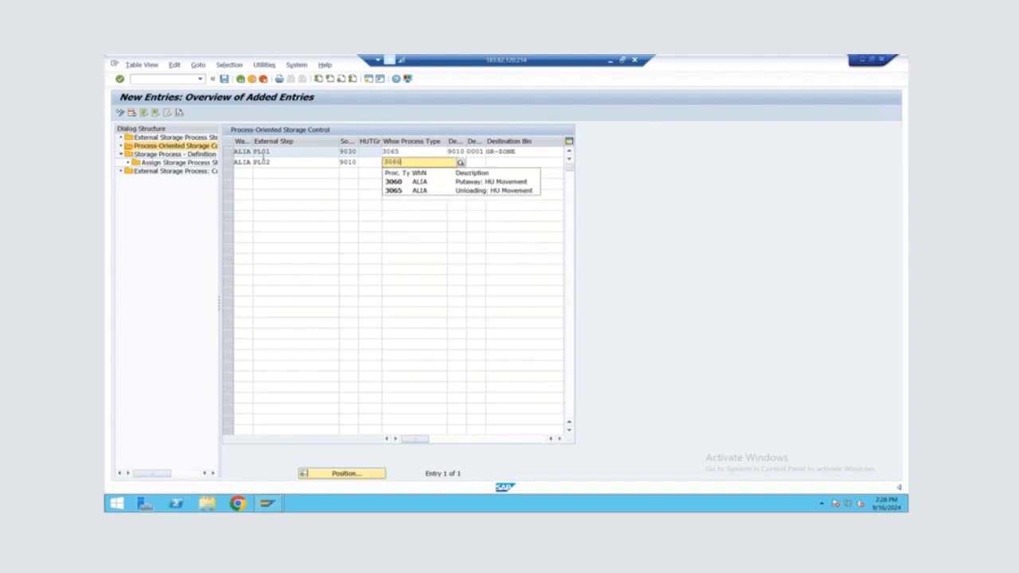
pyautogui.press('Tab')
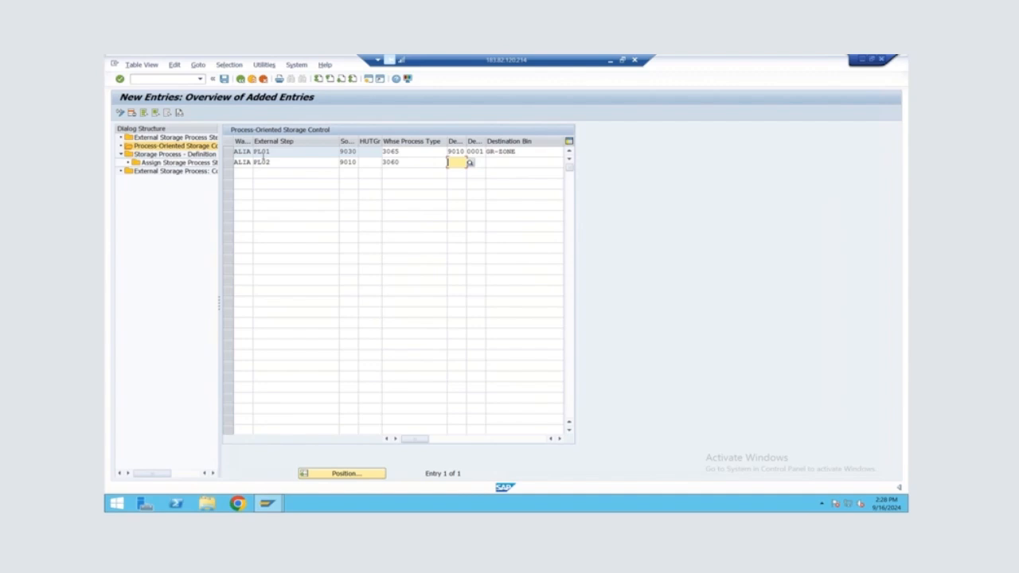
pyautogui.write('8010')
pyautogui.press('Tab')
pyautogui.press('Tab')
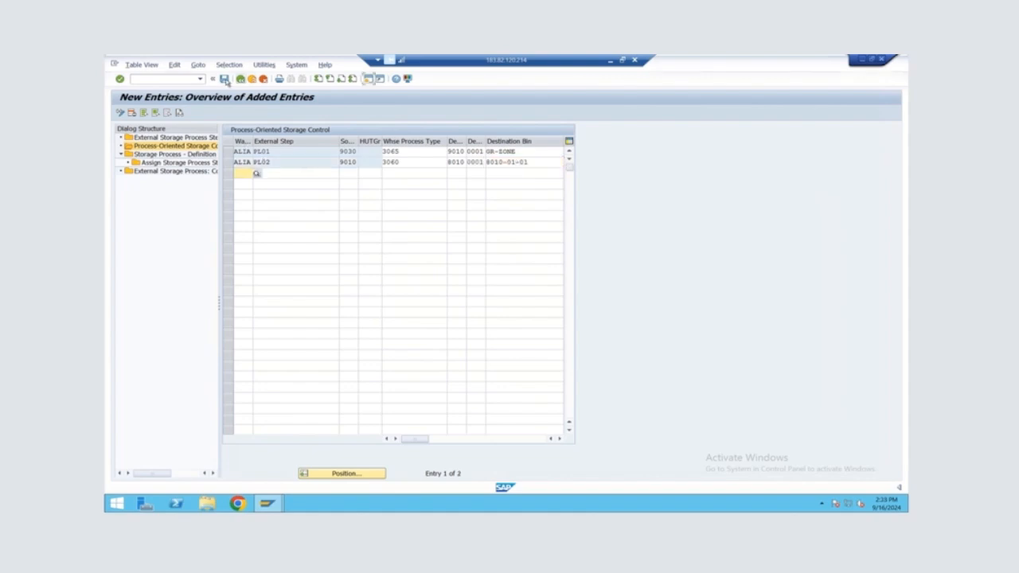
# Leave the process-oriented storage control settings and open the Define Warehouse Process Type activity in the implementation guide
pyautogui.click(240, 79)
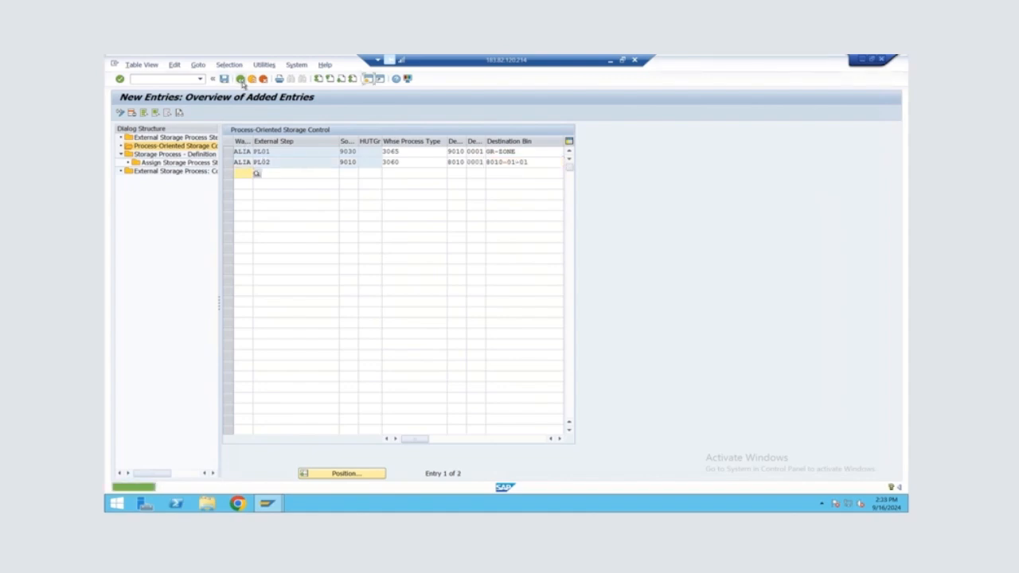
pyautogui.click(241, 78)
pyautogui.click(242, 80)
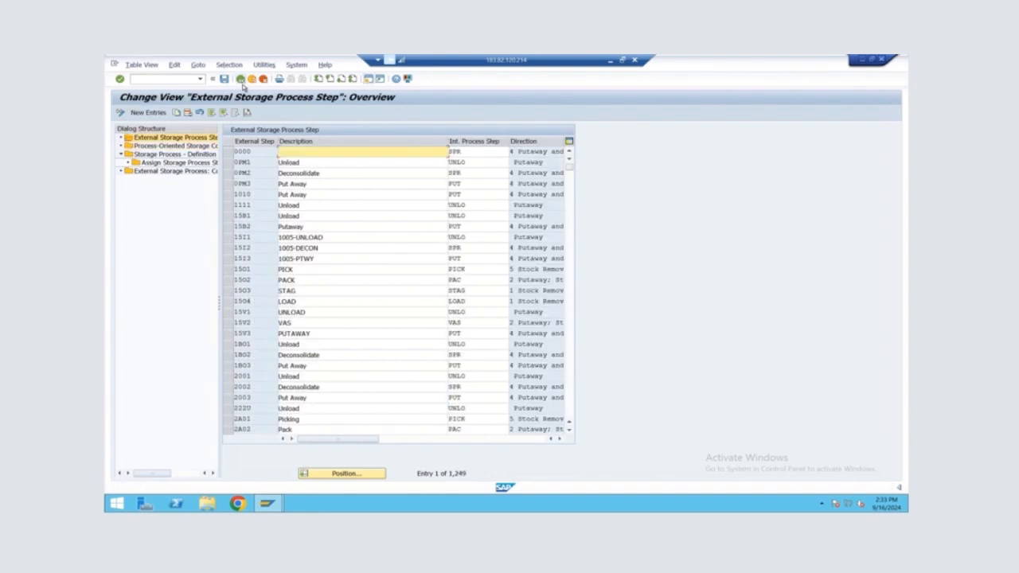
pyautogui.click(241, 79)
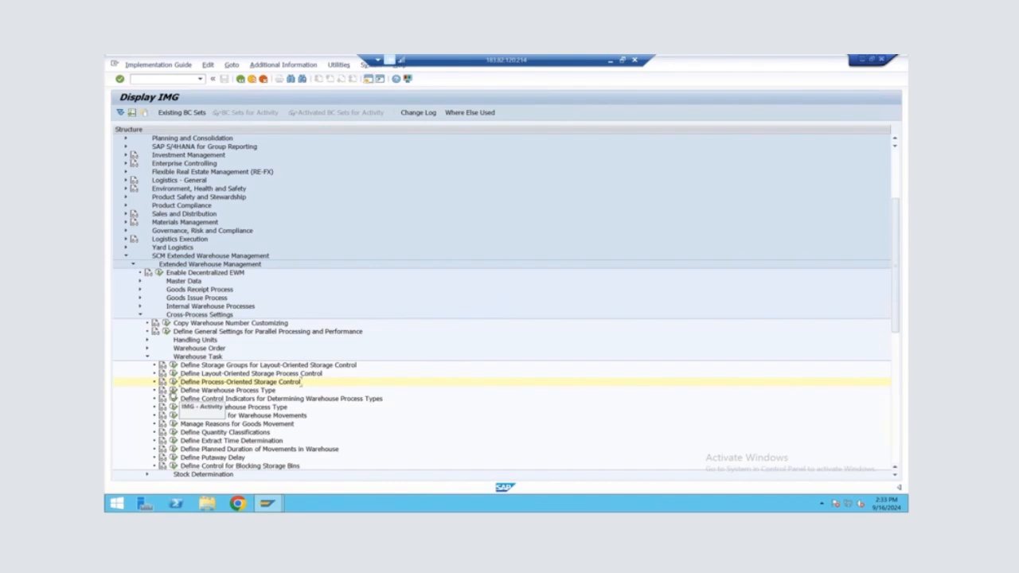
pyautogui.click(173, 390)
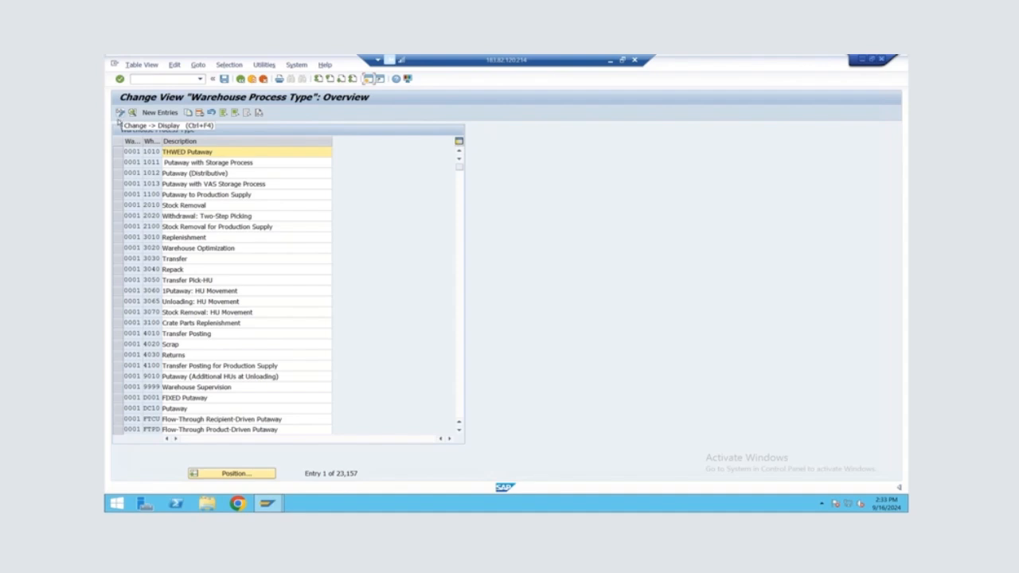
# Position the warehouse process type list at warehouse ALIA
pyautogui.click(234, 475)
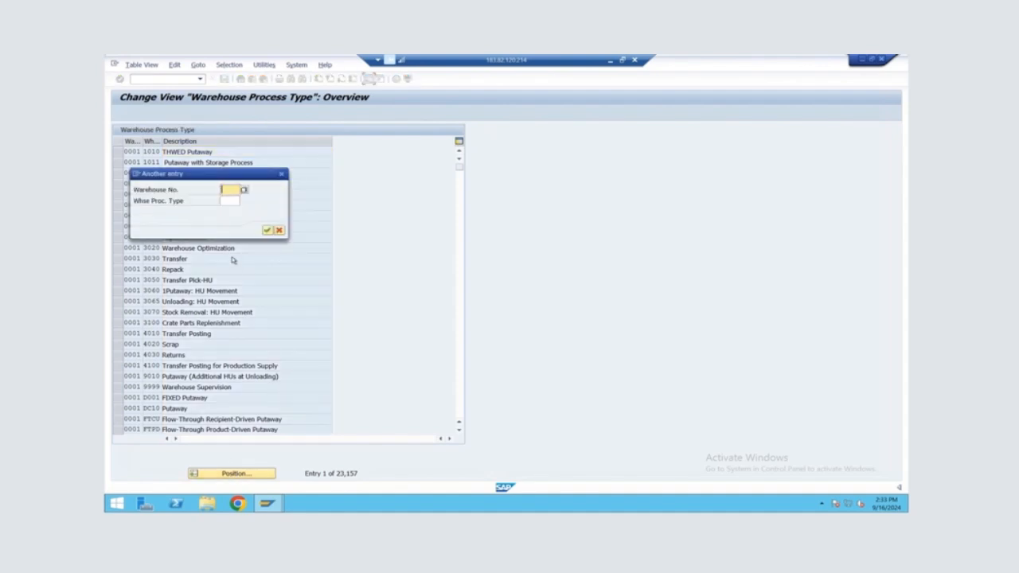
pyautogui.write('AL1A')
pyautogui.press('Return')
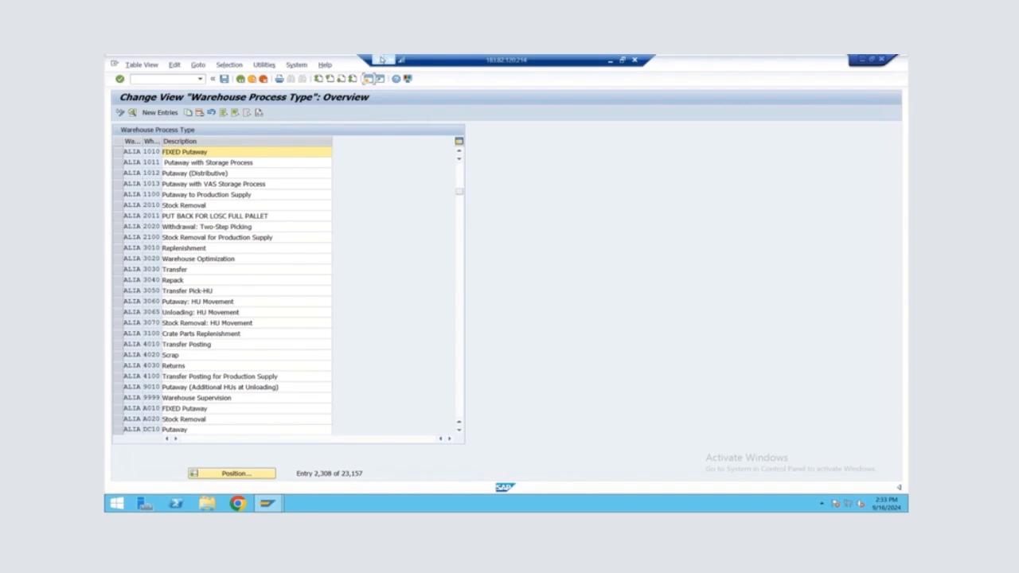
pyautogui.moveTo(455, 72)
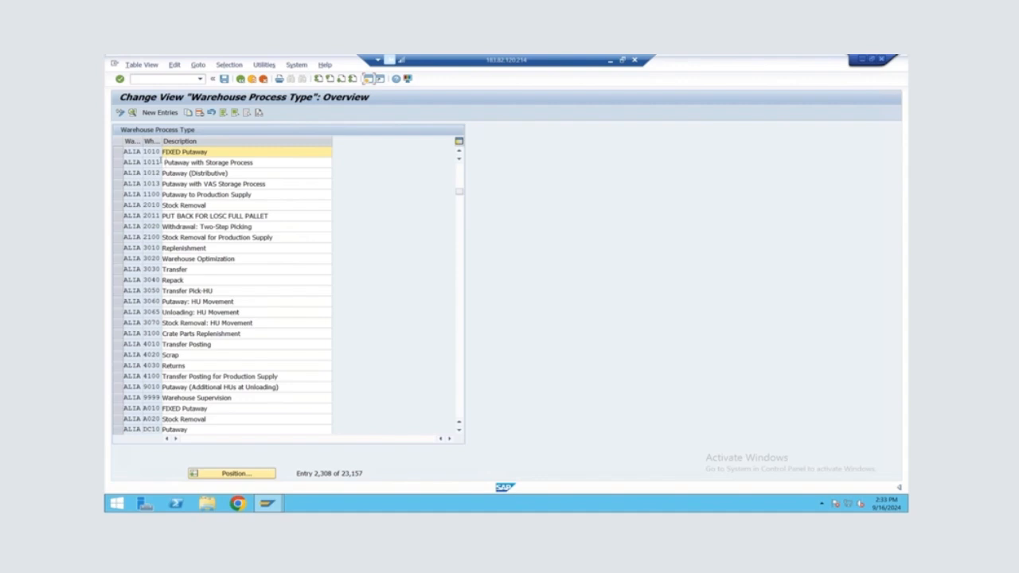
# Compare the detail settings of ALIA's warehouse process types 1010 and 1011, including source storage type, source bin and storage process, and return to the list
pyautogui.moveTo(254, 162); pyautogui.dragTo(169, 162)
pyautogui.click(169, 163)
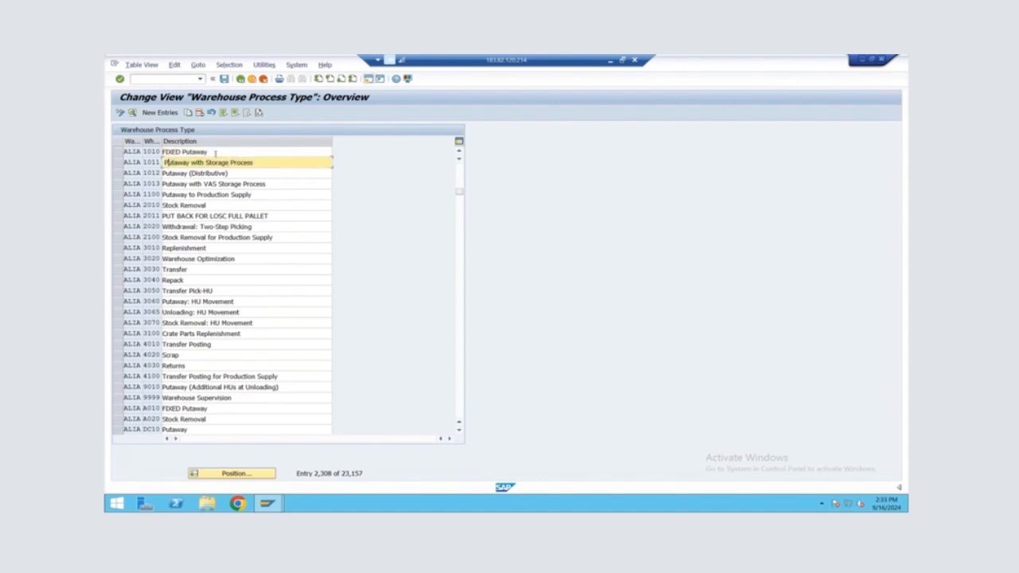
pyautogui.click(117, 162)
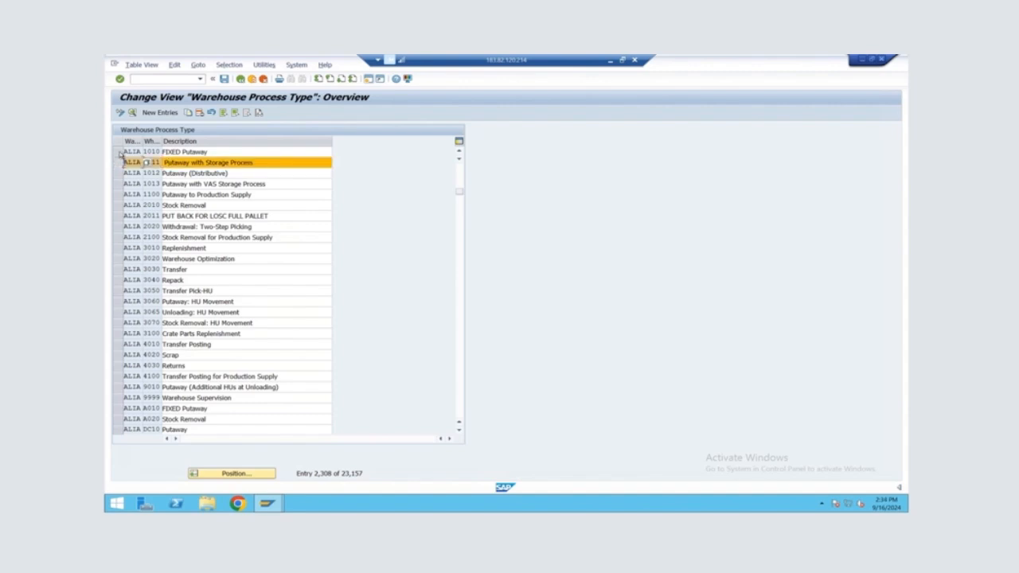
pyautogui.keyDown('ctrl'); pyautogui.click(118, 152); pyautogui.keyUp('ctrl')
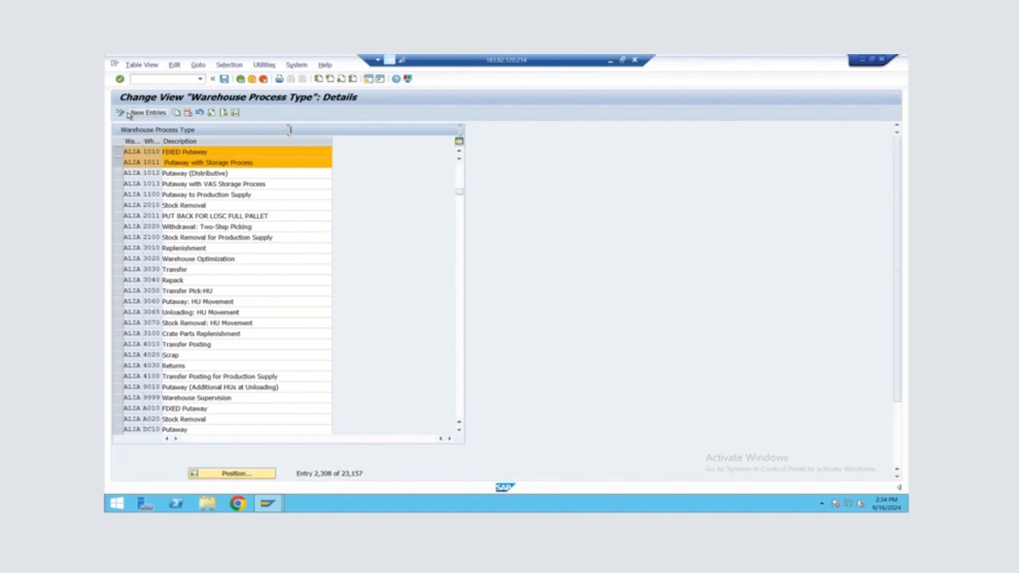
pyautogui.click(131, 112)
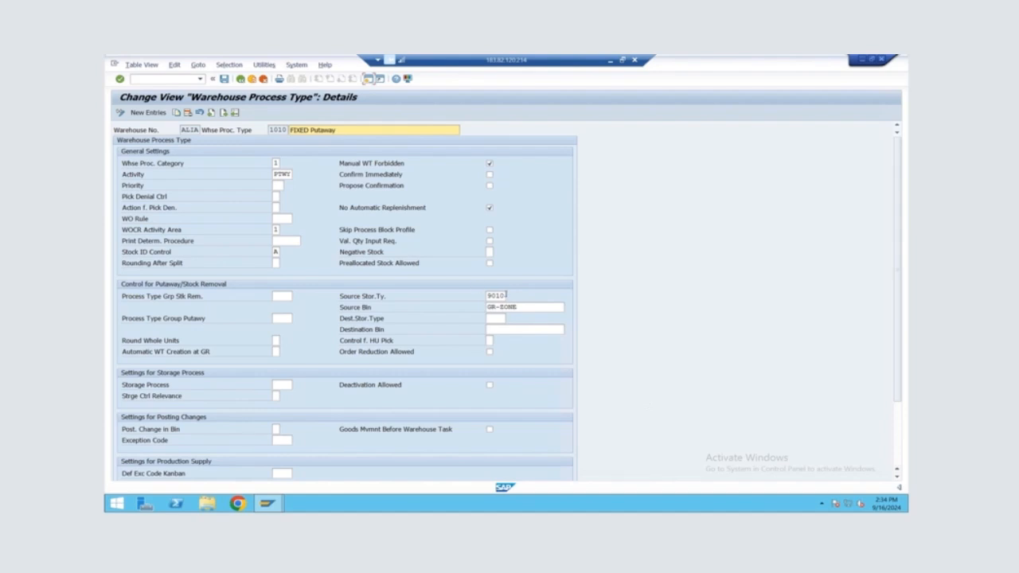
pyautogui.scroll(-1, 507, 295)
pyautogui.scroll(-3, 506, 290)
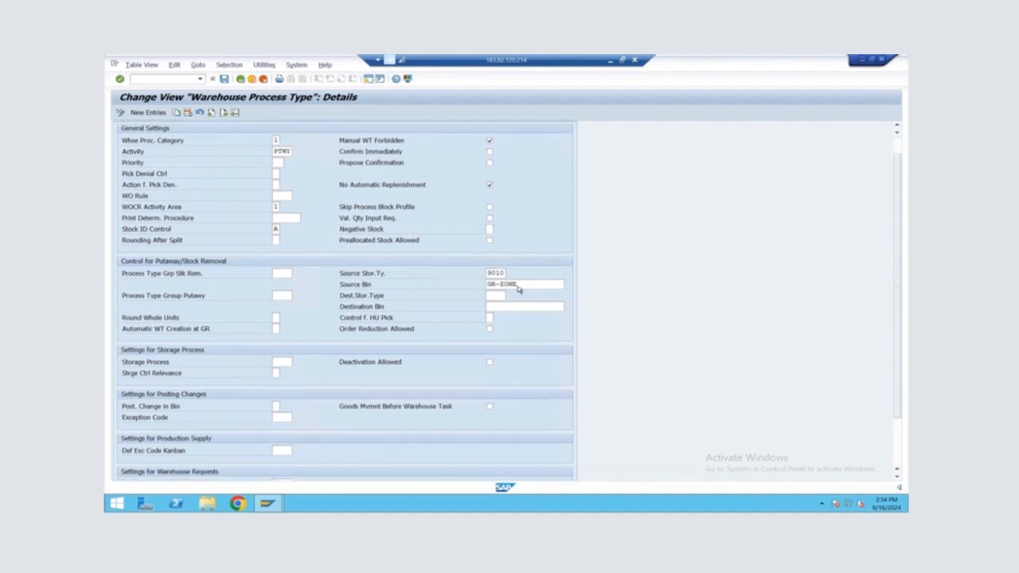
pyautogui.scroll(4, 515, 279)
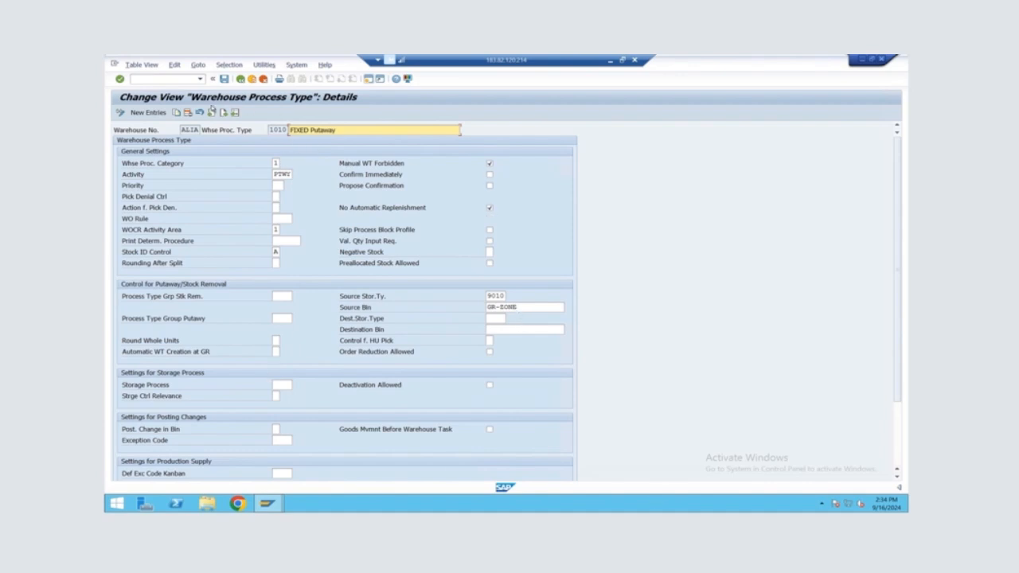
pyautogui.click(221, 113)
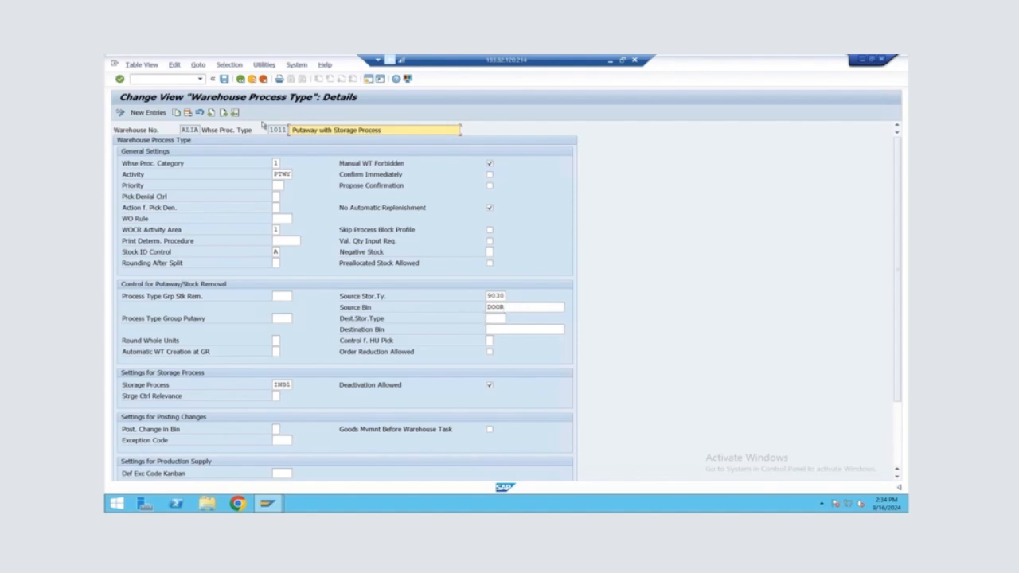
pyautogui.click(239, 79)
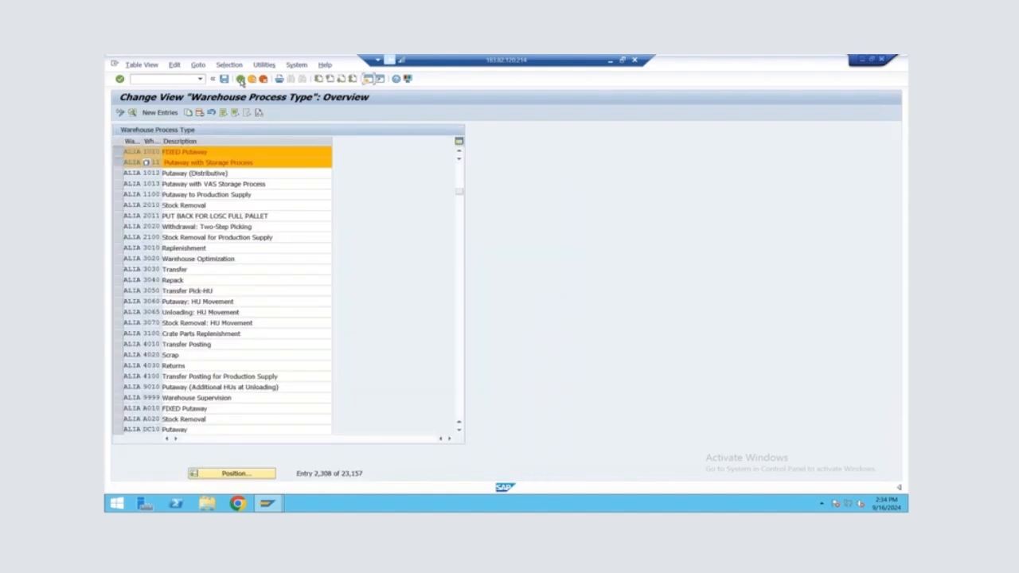
pyautogui.click(170, 153)
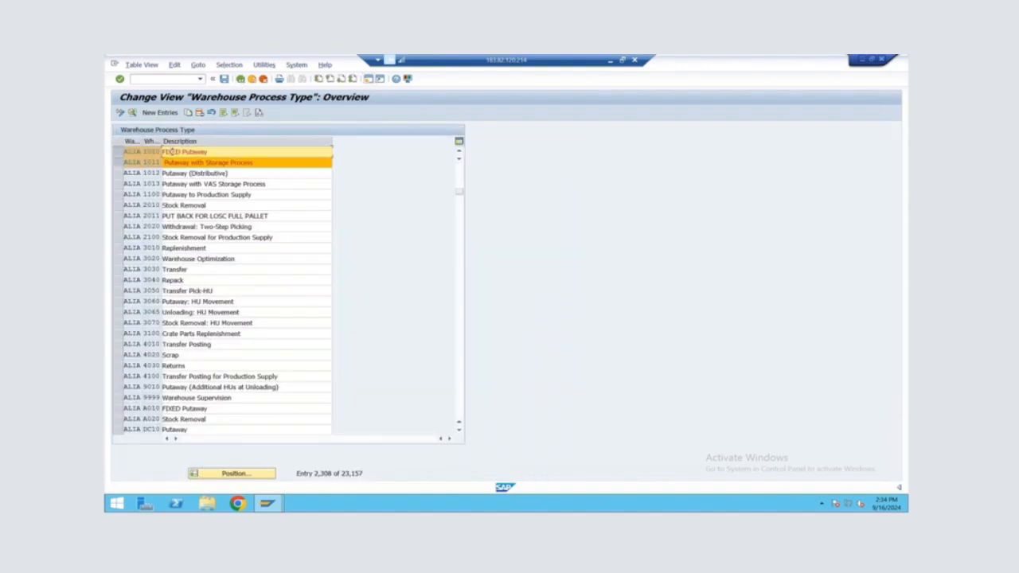
pyautogui.click(118, 151)
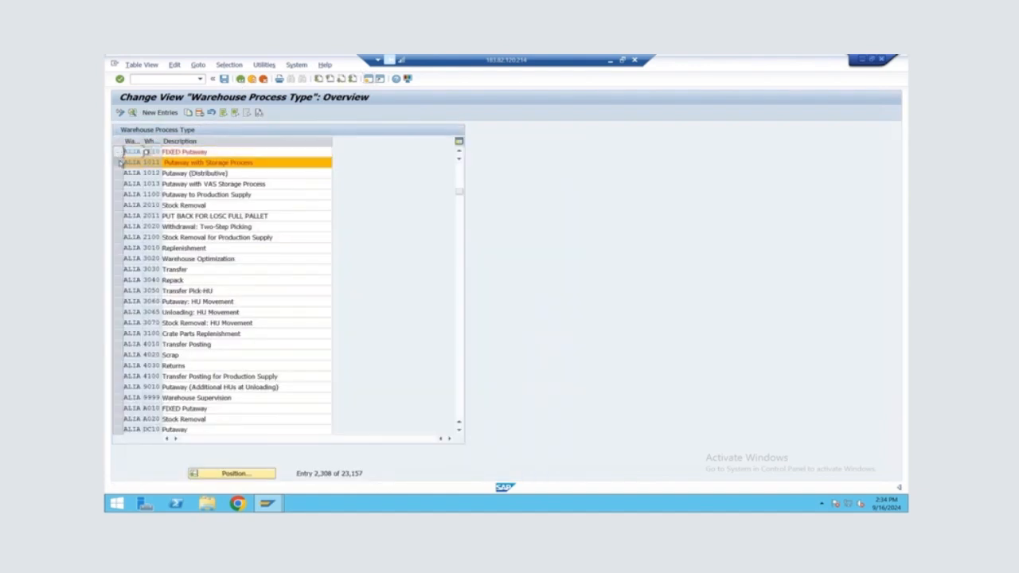
pyautogui.click(120, 163)
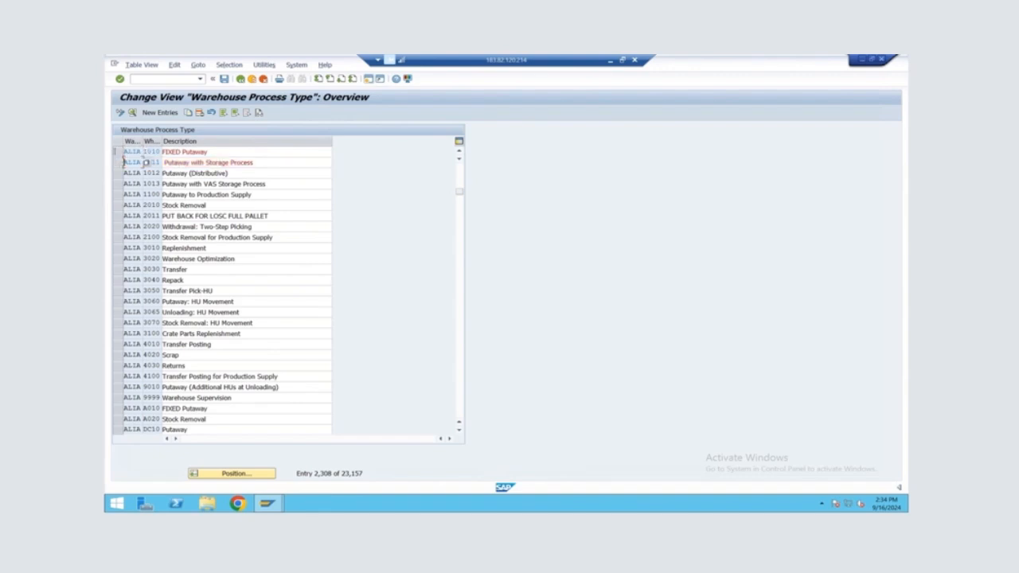
pyautogui.click(119, 163)
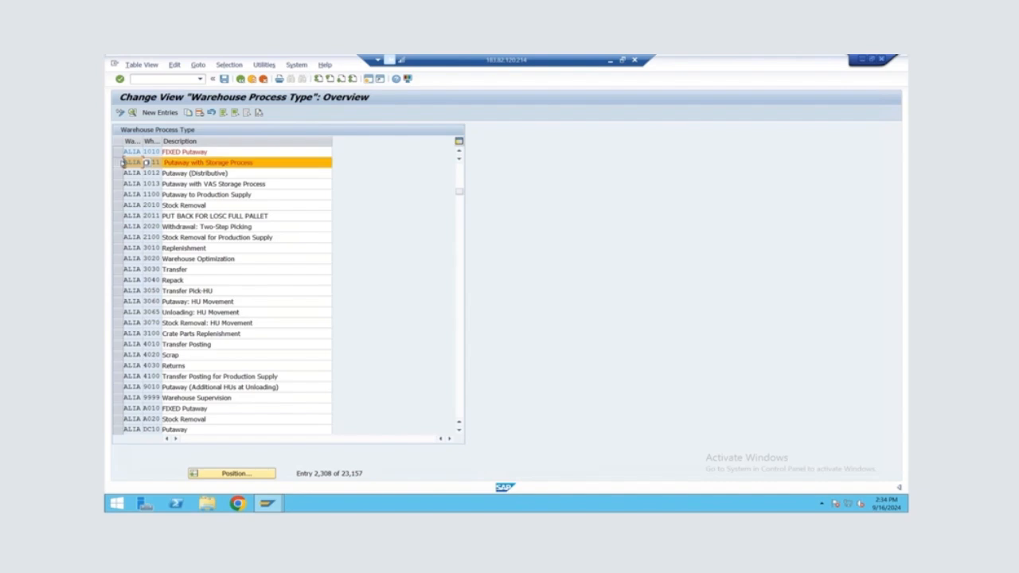
pyautogui.click(189, 113)
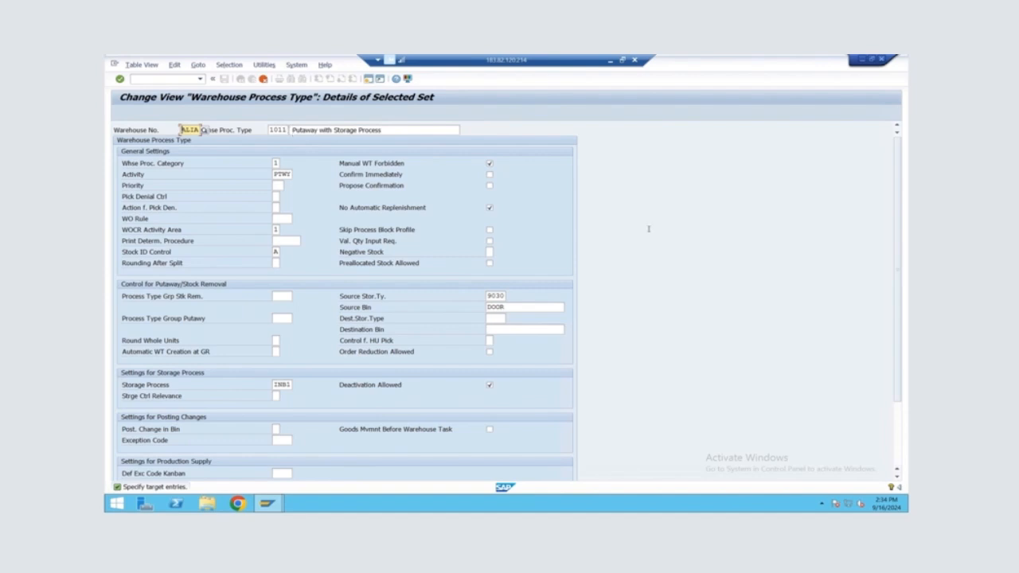
pyautogui.click(490, 296)
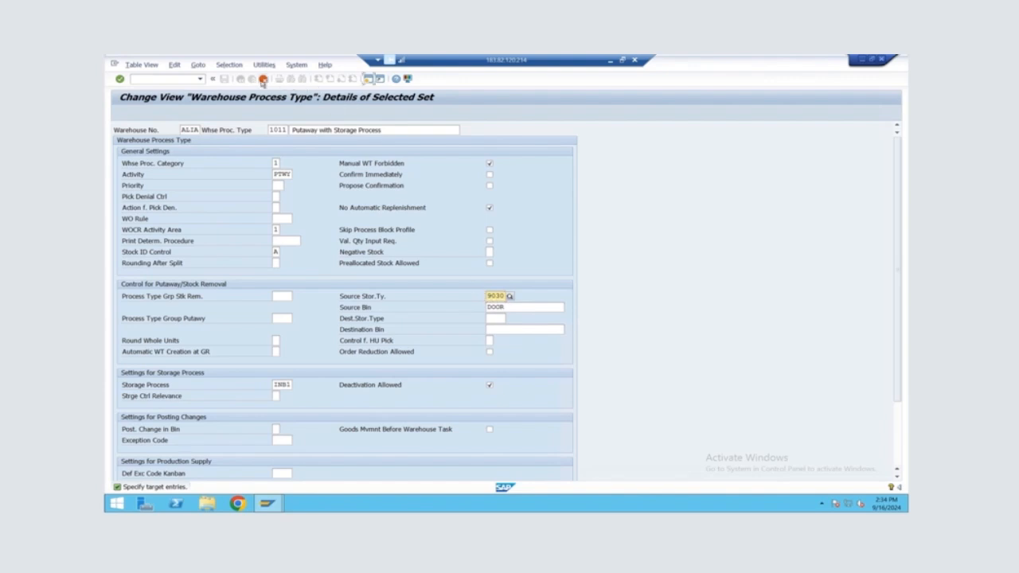
pyautogui.click(263, 81)
# Reopen the Define Warehouse Process Type activity, go to warehouse ALIA and open the details of process type 1011, Putaway with Storage Process
pyautogui.click(177, 393)
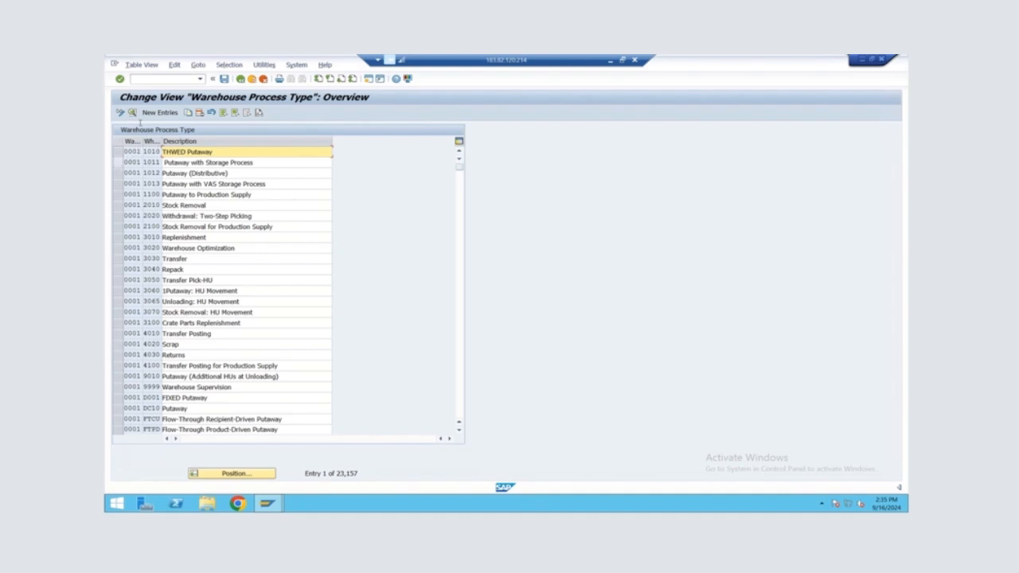
pyautogui.click(132, 113)
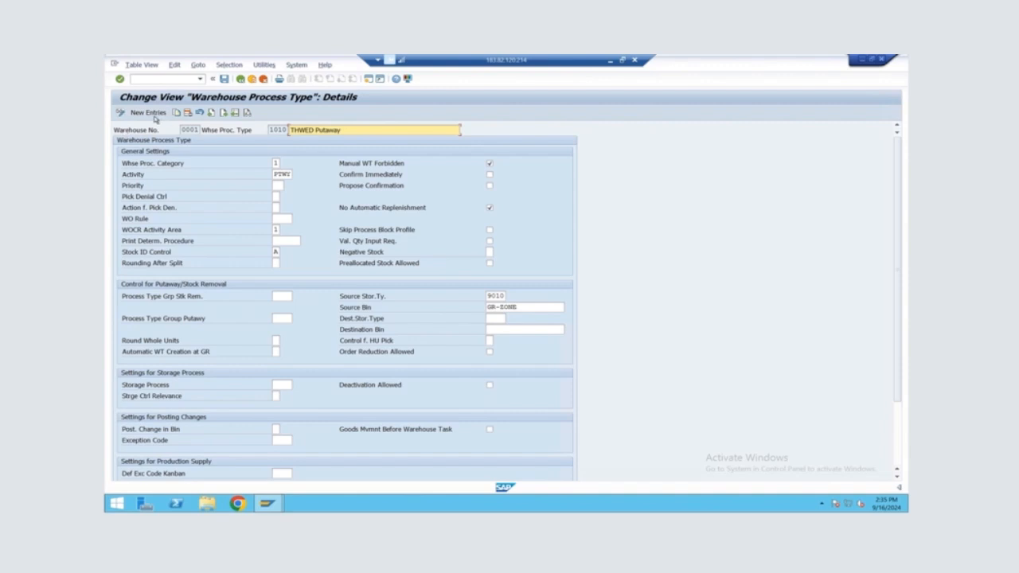
pyautogui.click(240, 80)
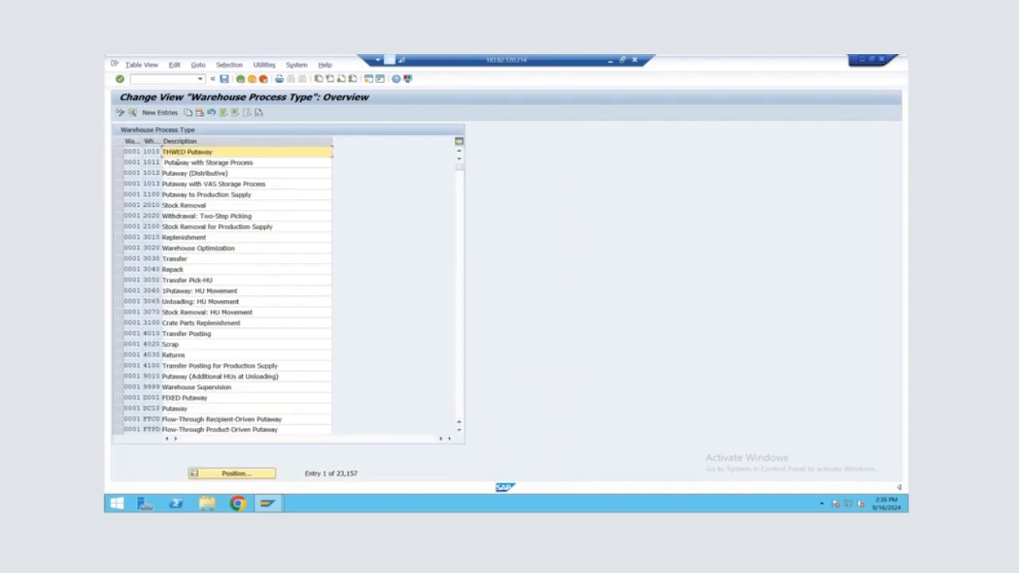
pyautogui.click(215, 475)
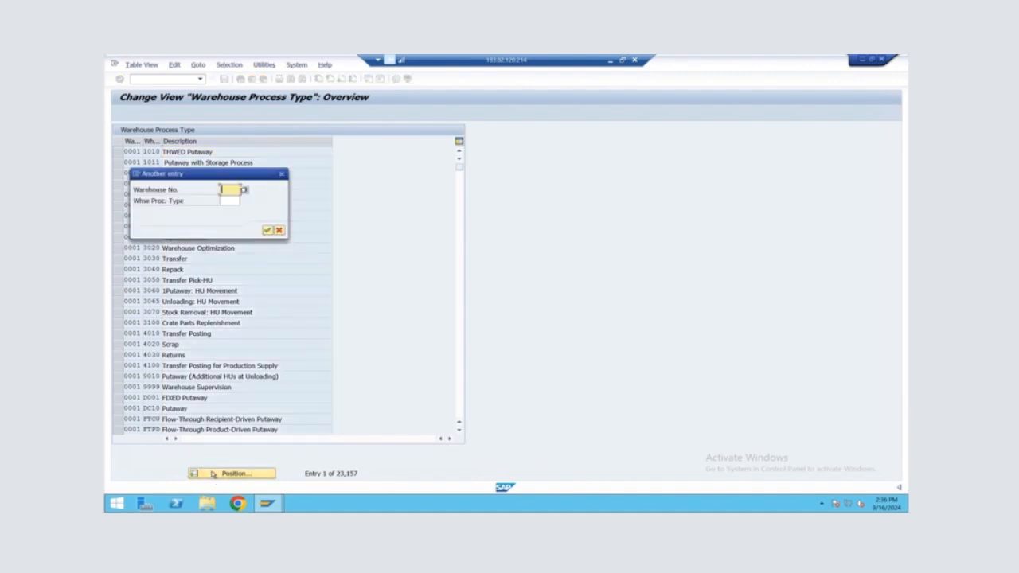
pyautogui.write('A11A')
pyautogui.press('Return')
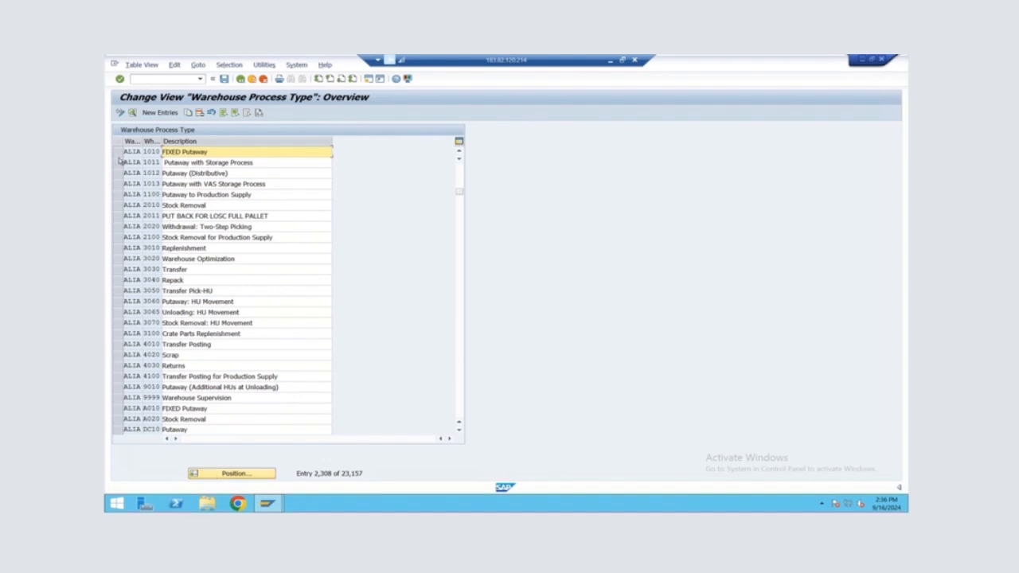
pyautogui.click(117, 162)
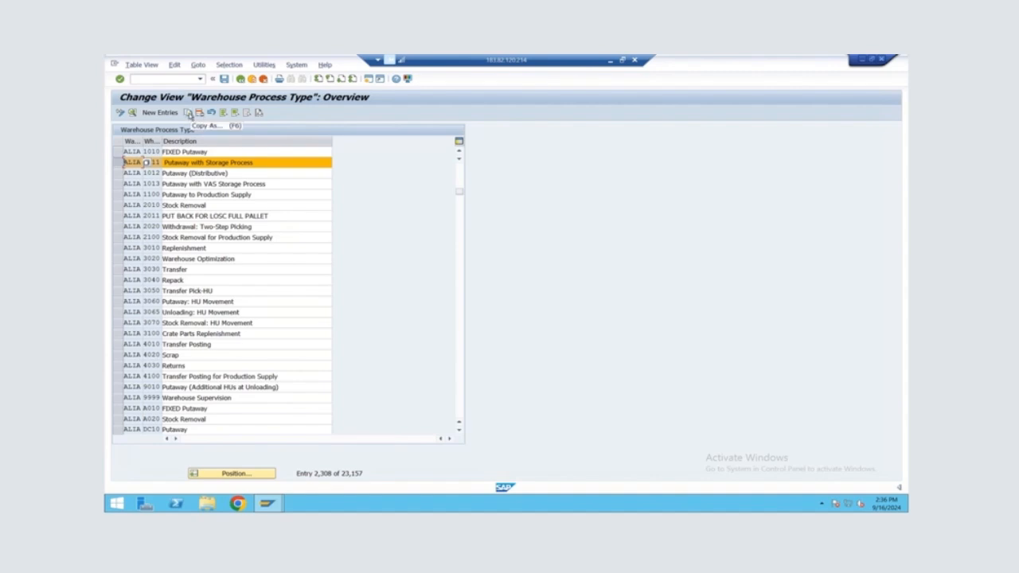
pyautogui.click(132, 113)
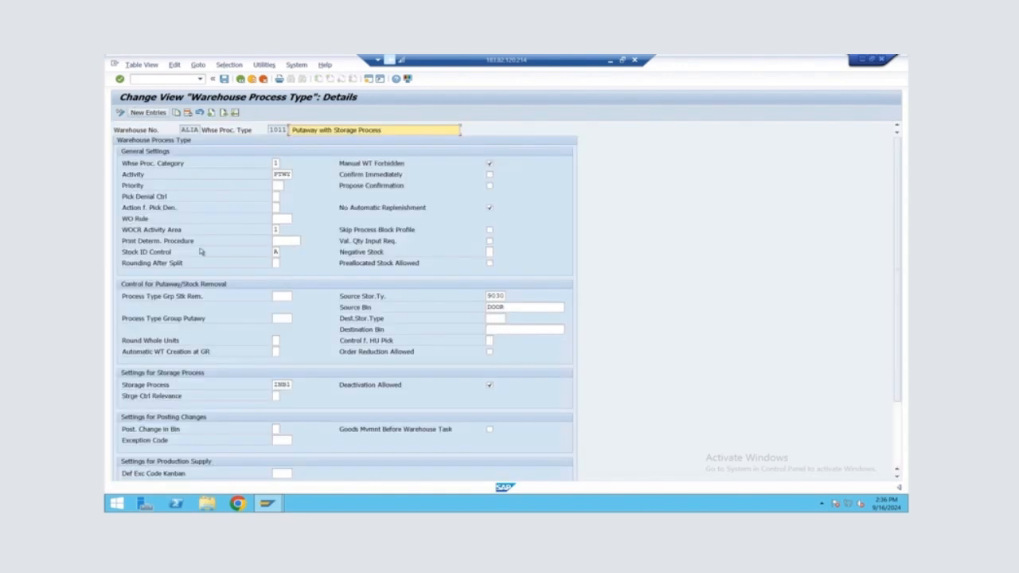
# Review the remaining detail settings of process type 1011, including its storage process section, and return to the implementation guide
pyautogui.scroll(-2, 253, 360)
pyautogui.scroll(-1, 251, 384)
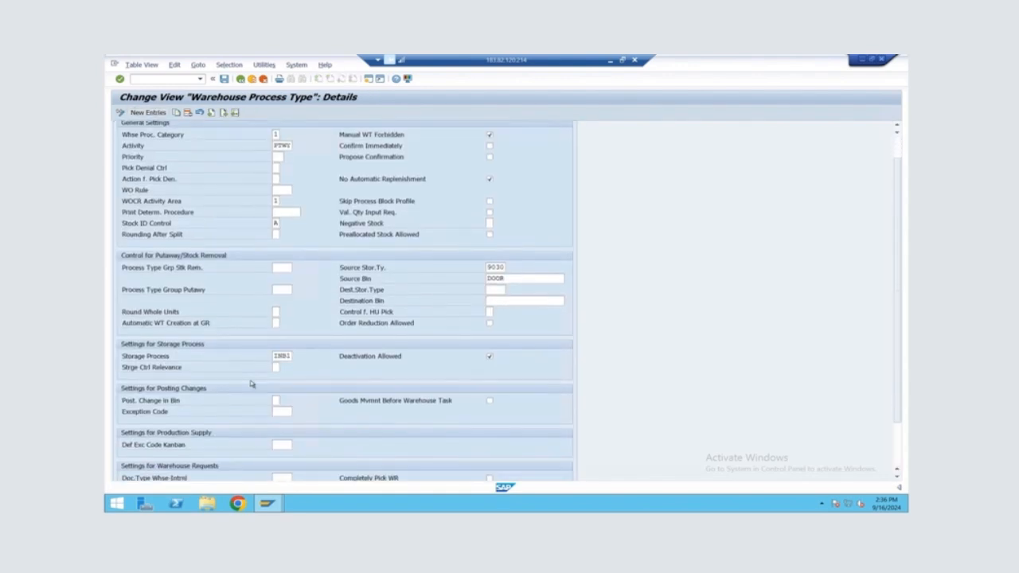
pyautogui.press('F3')
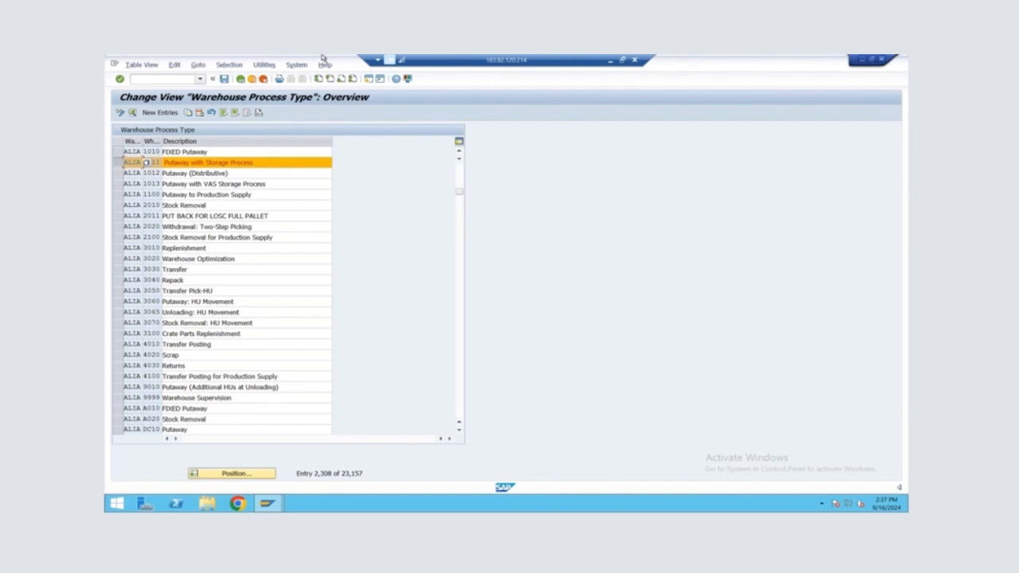
pyautogui.moveTo(559, 59)
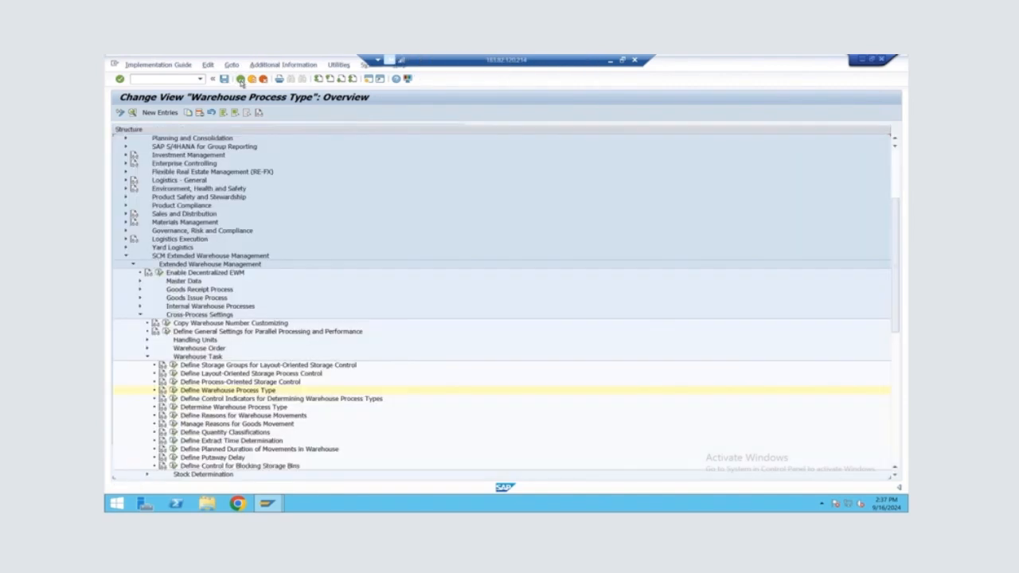
pyautogui.click(240, 79)
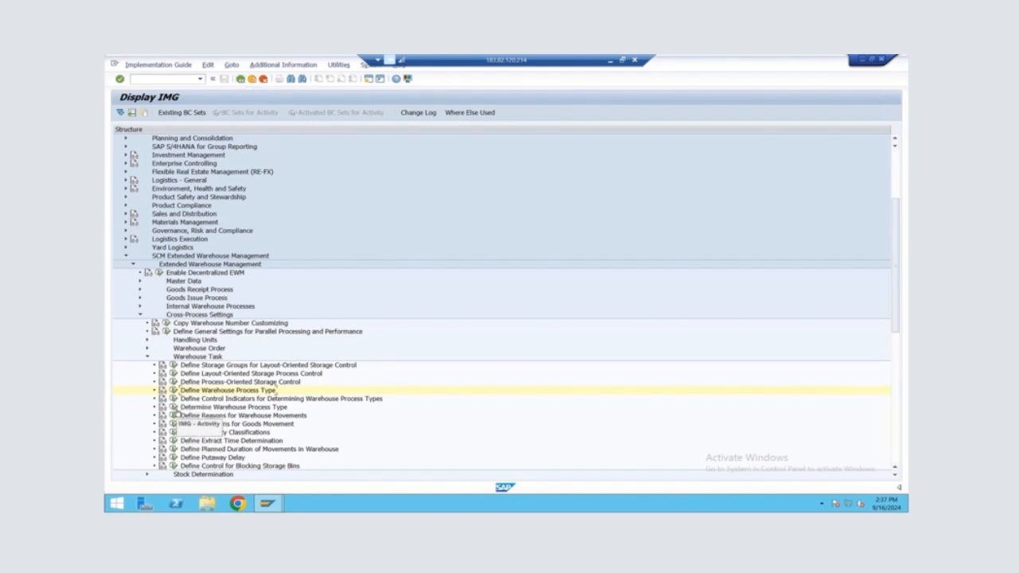
# Open the control indicators for determining warehouse process types, locate ALIA's PTDI FOR POSC INB entry, and return to the implementation guide
pyautogui.click(172, 399)
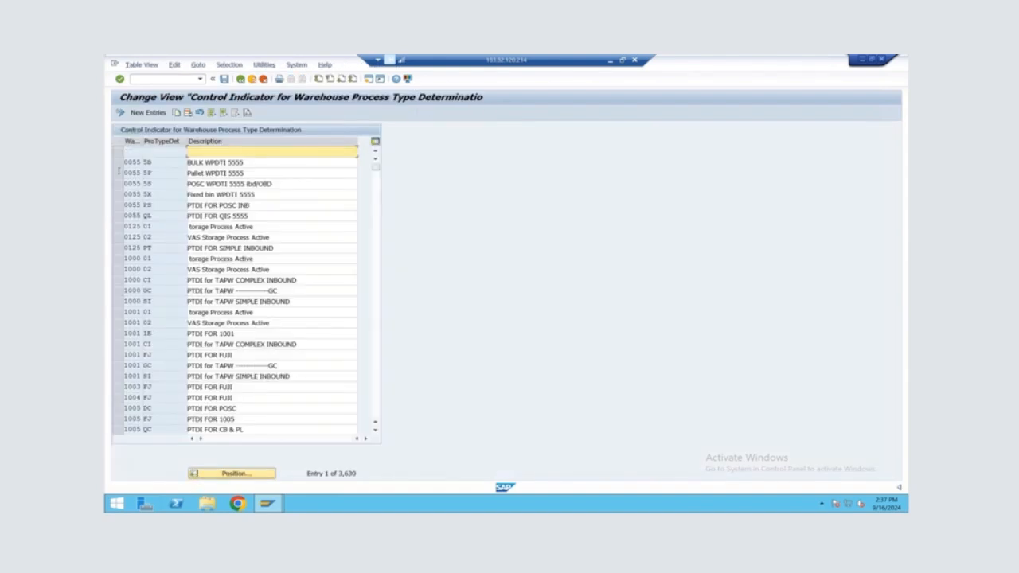
pyautogui.click(227, 478)
pyautogui.write('ALIA')
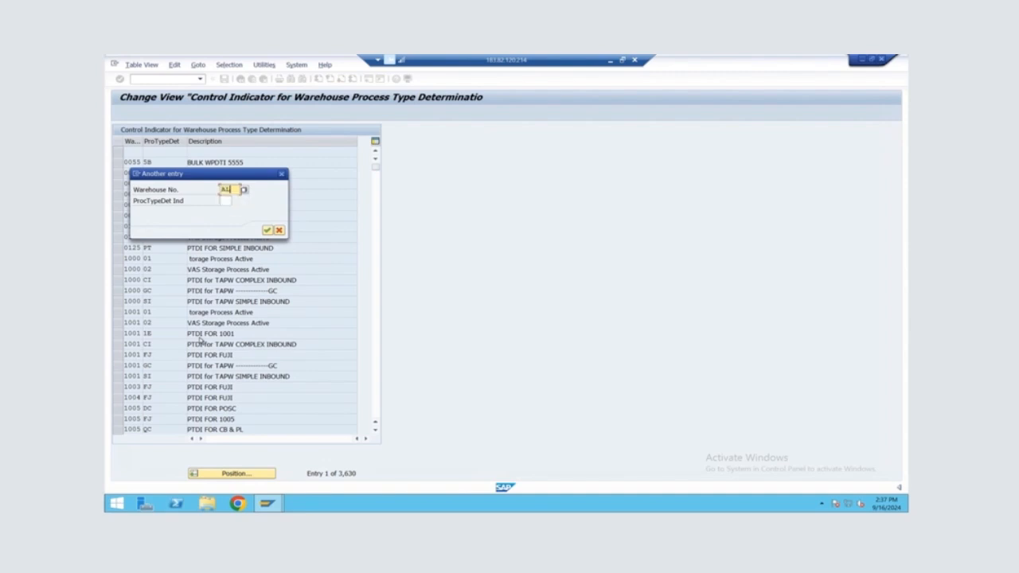
pyautogui.press('Return')
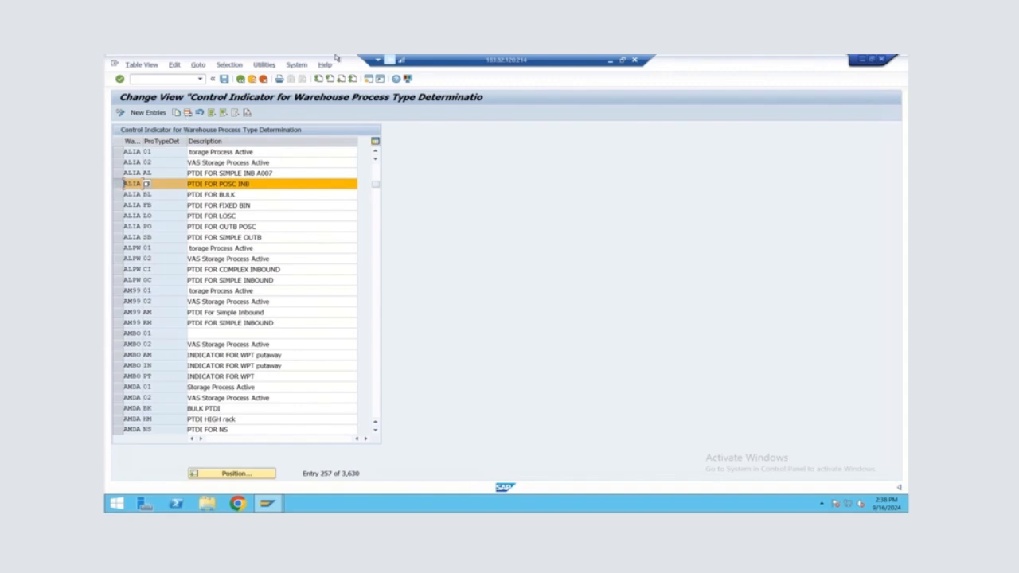
pyautogui.moveTo(438, 57)
pyautogui.click(439, 80)
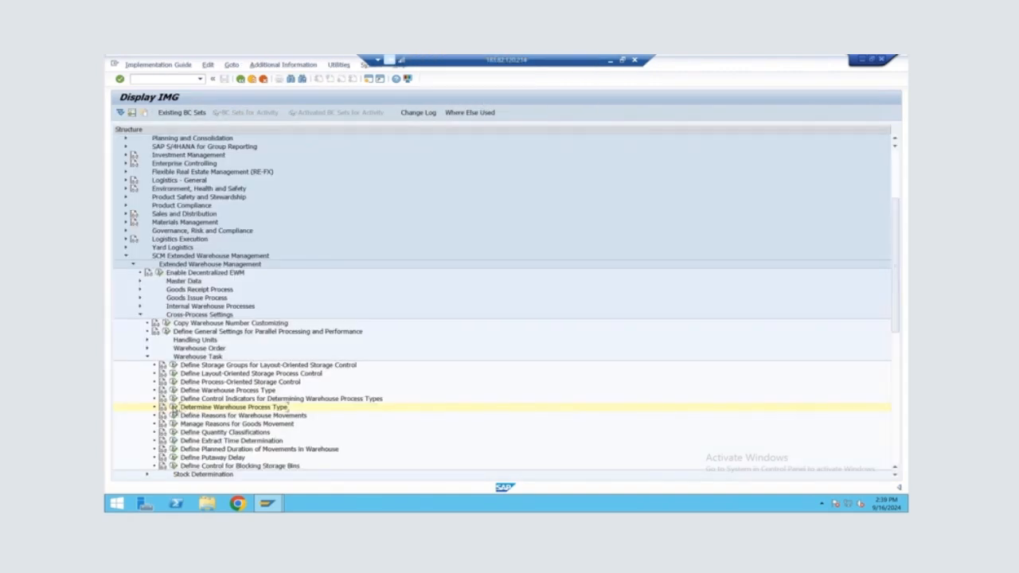
# Open Determine Warehouse Process Type, locate ALIA's INB entry with indicator AP and process type POSC, and return to the implementation guide
pyautogui.click(172, 407)
pyautogui.click(220, 475)
pyautogui.write('ALIA')
pyautogui.press('Return')
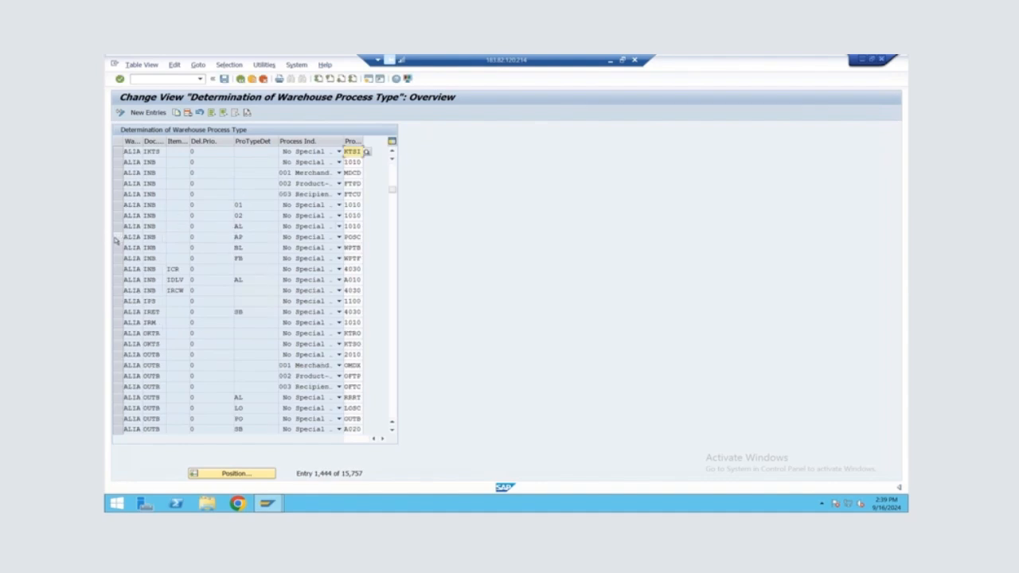
pyautogui.click(117, 237)
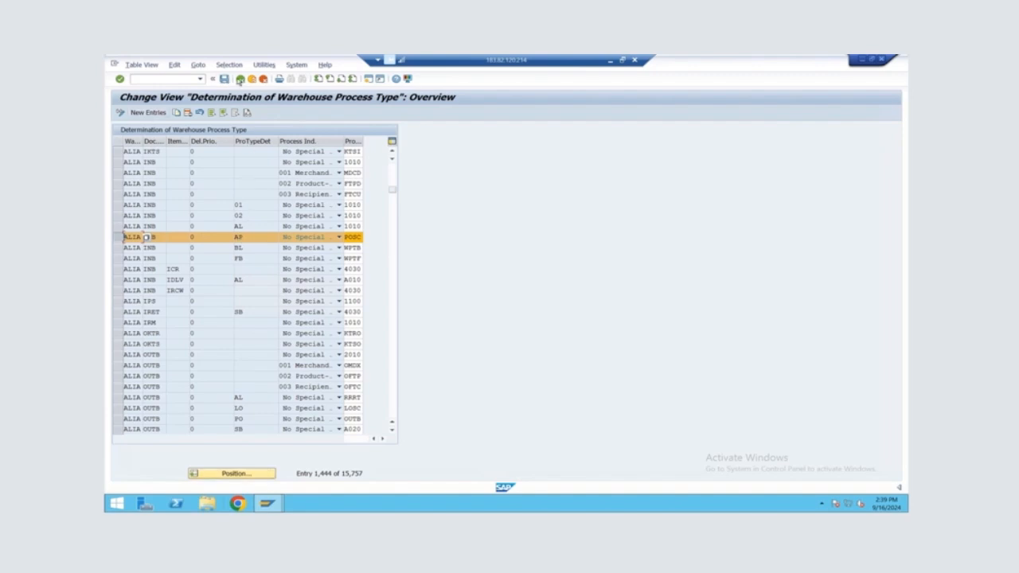
pyautogui.click(241, 79)
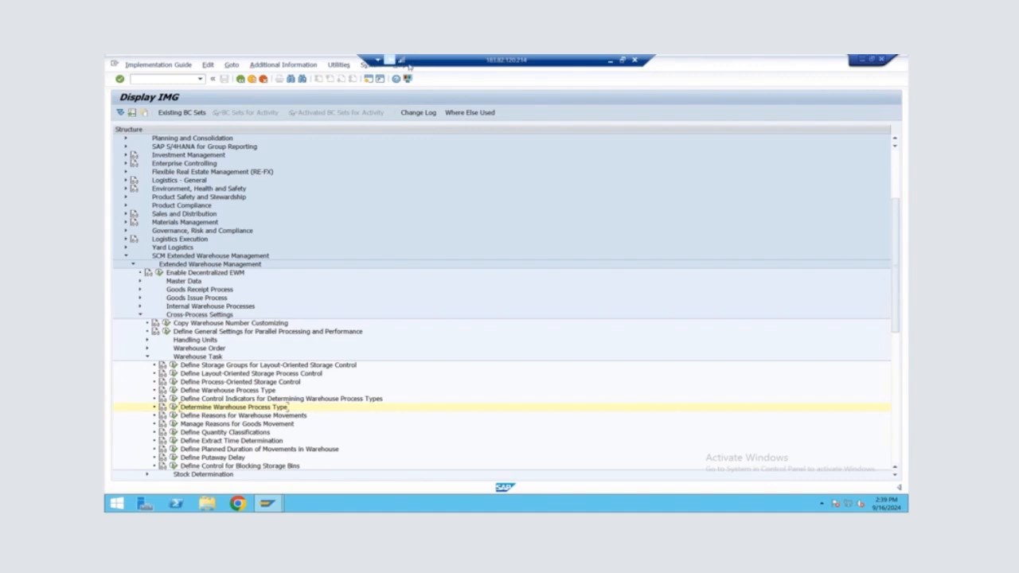
# Start transaction SPRO in a new session and display the SAP Reference IMG
pyautogui.moveTo(494, 58)
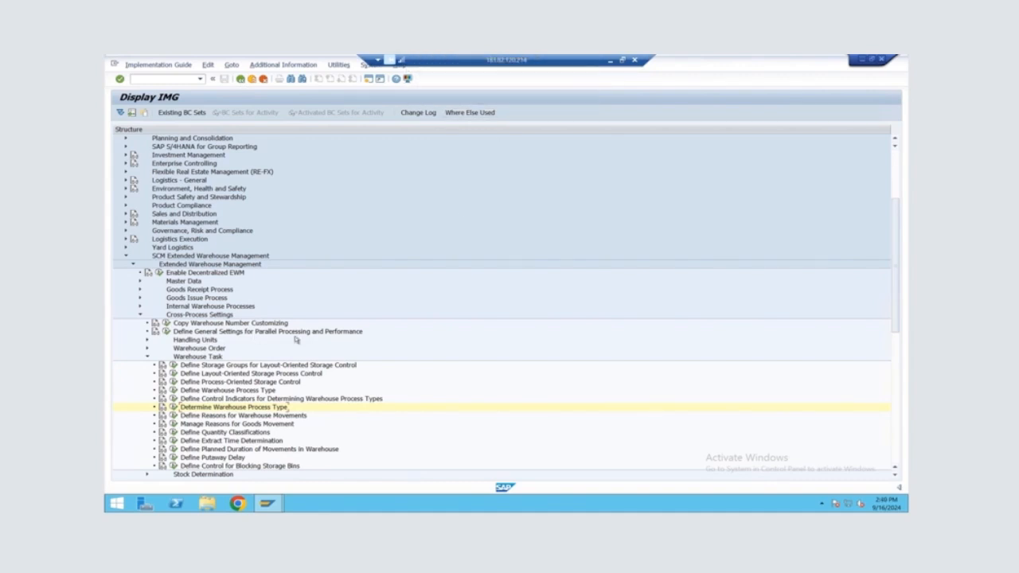
pyautogui.click(369, 79)
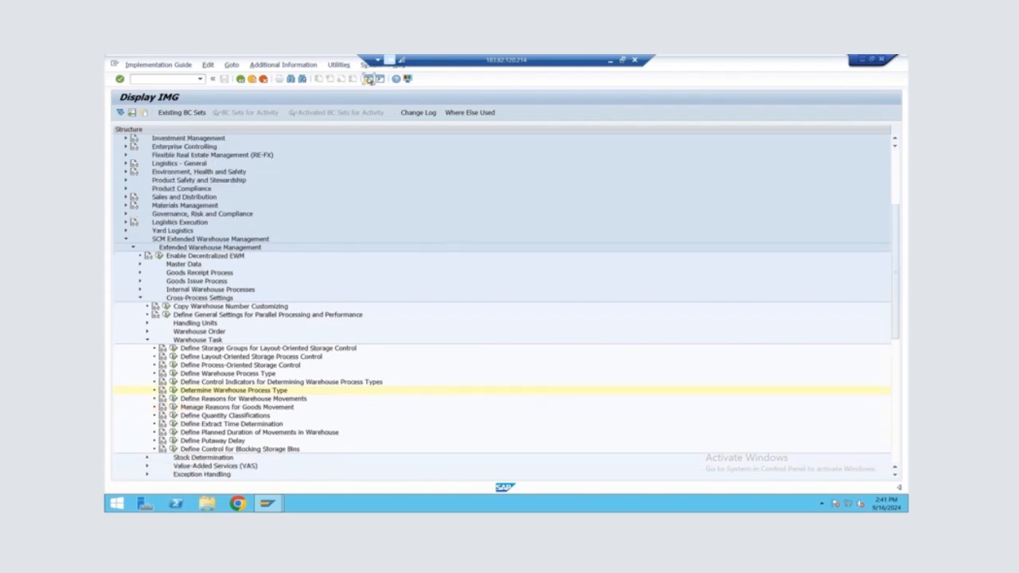
pyautogui.write('SPRO')
pyautogui.press('Return')
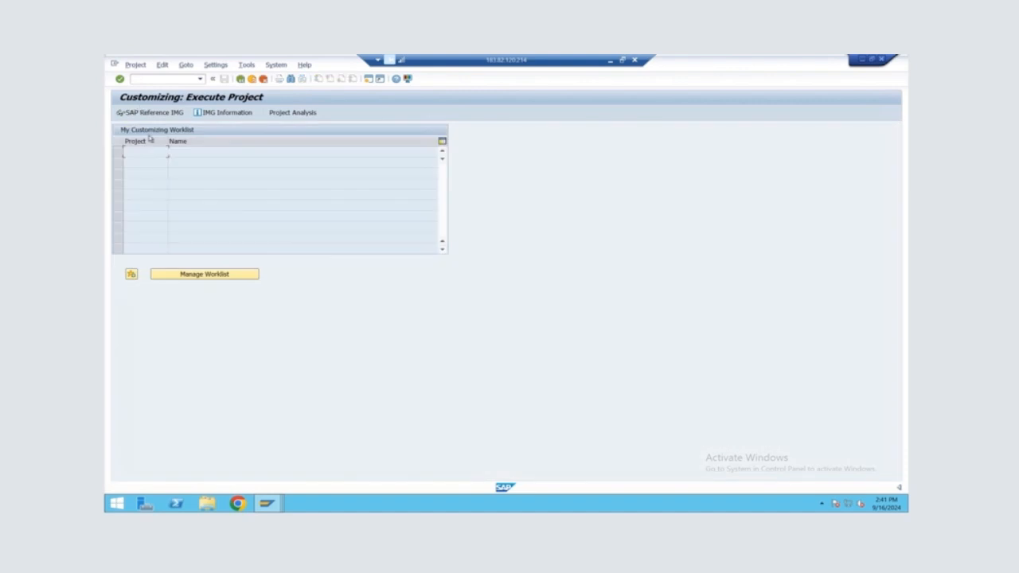
pyautogui.click(159, 113)
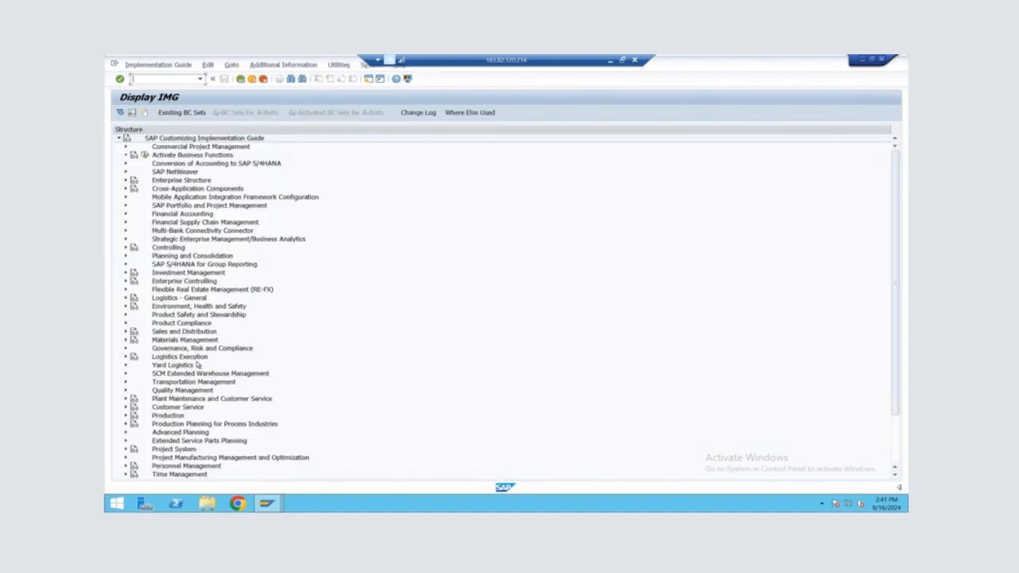
# Open Define Storage Type Search Sequence for Putaway under Extended Warehouse Management, Goods Receipt Process, Strategies, Storage Type Search
pyautogui.click(125, 375)
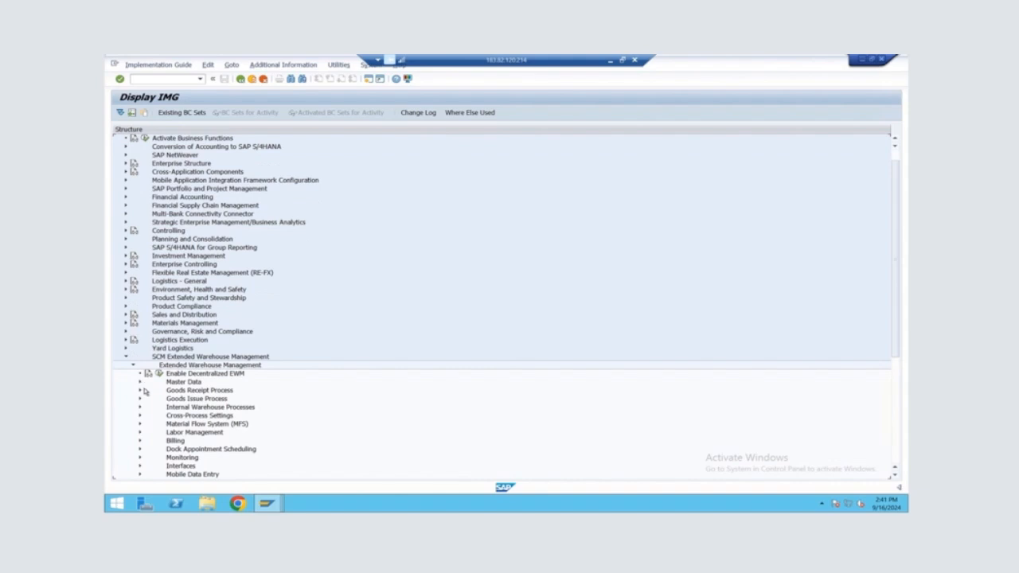
pyautogui.scroll(-1, 143, 390)
pyautogui.click(141, 383)
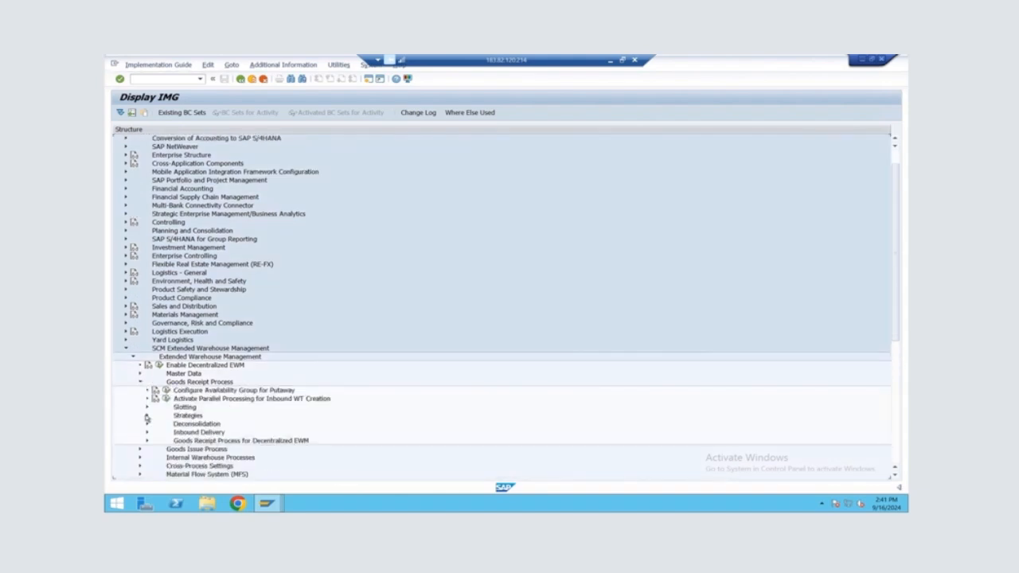
pyautogui.click(146, 416)
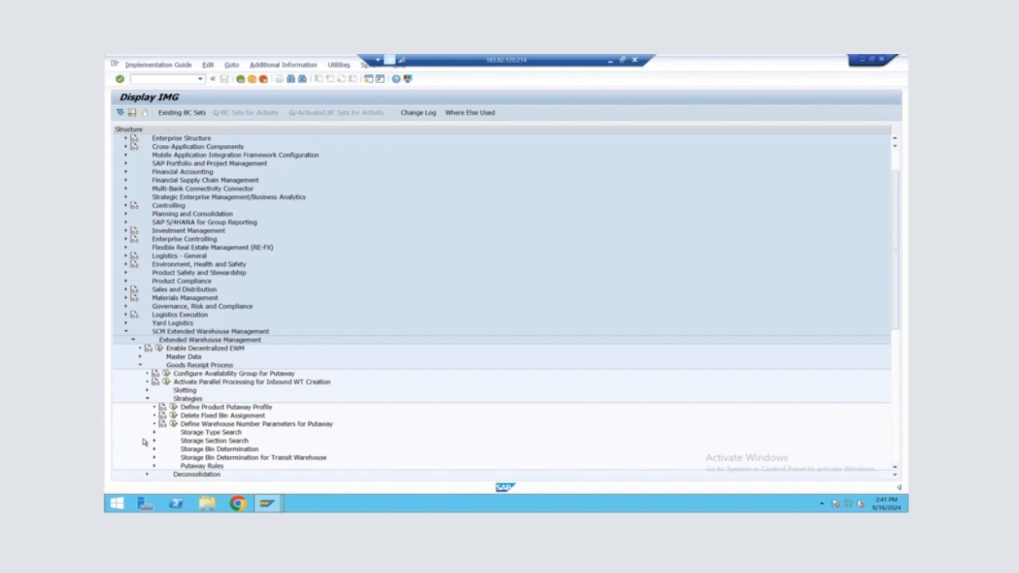
pyautogui.click(154, 433)
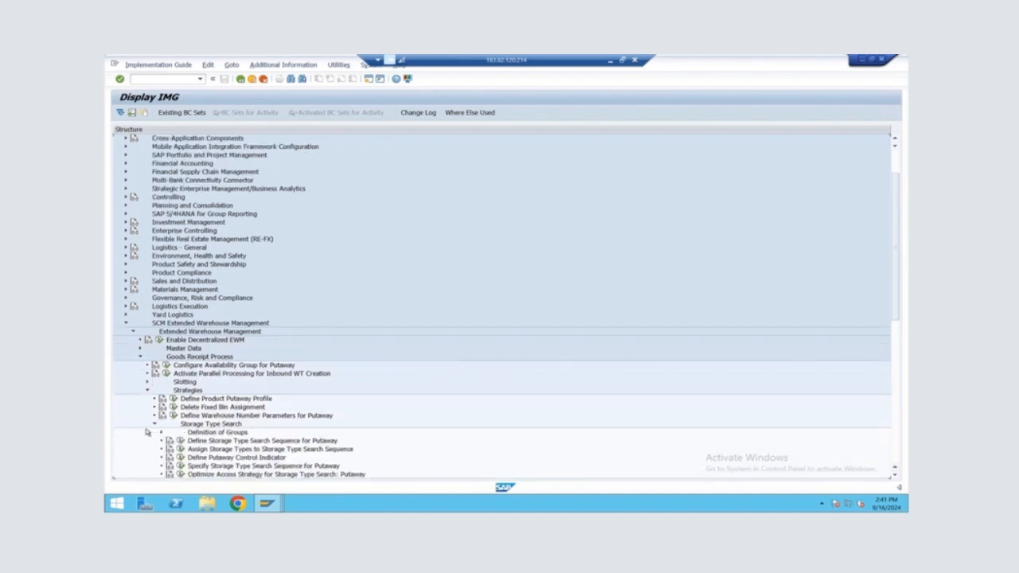
pyautogui.scroll(-1, 143, 429)
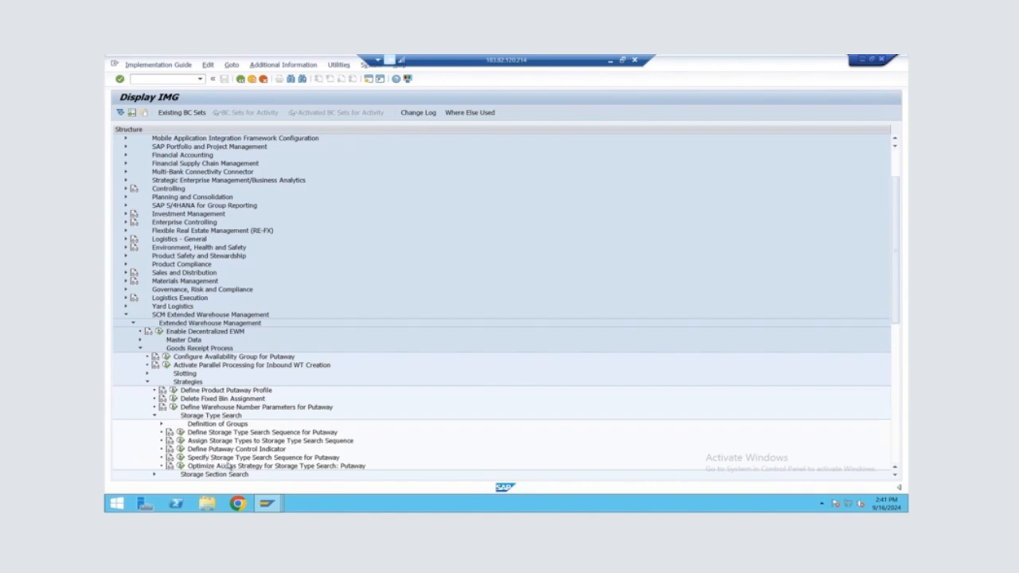
pyautogui.click(181, 432)
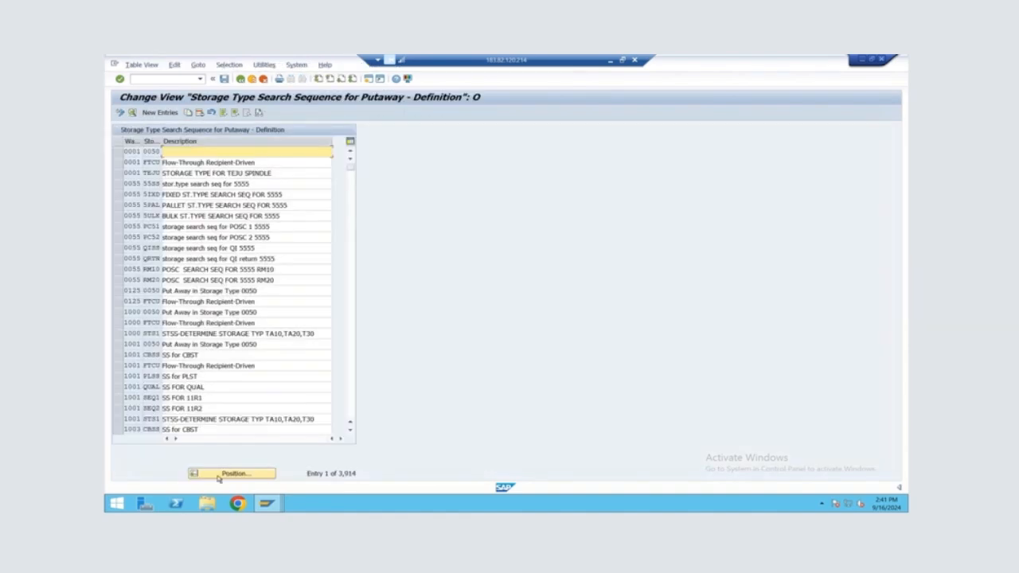
# Position the search sequence definitions at warehouse ALIA, mark sequences STSA and STSB for POSC inbound, and return to the implementation guide
pyautogui.click(219, 475)
pyautogui.write('ALIA')
pyautogui.press('Return')
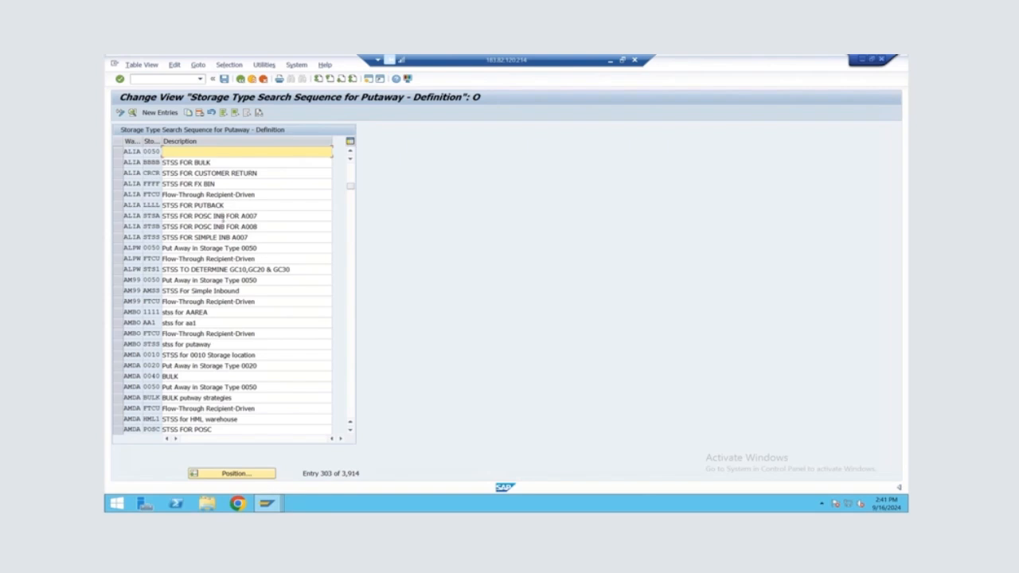
pyautogui.click(121, 216)
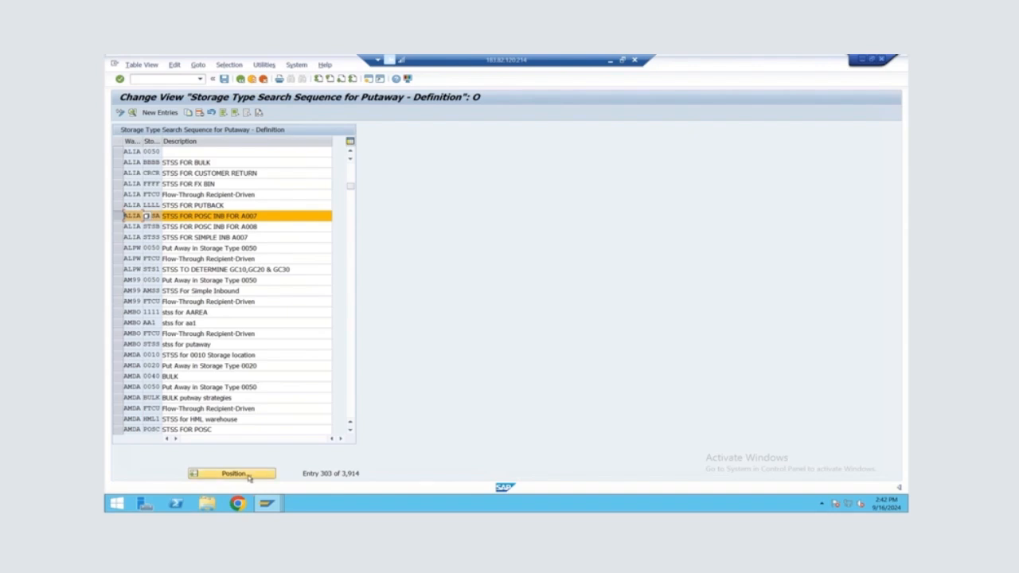
pyautogui.click(122, 227)
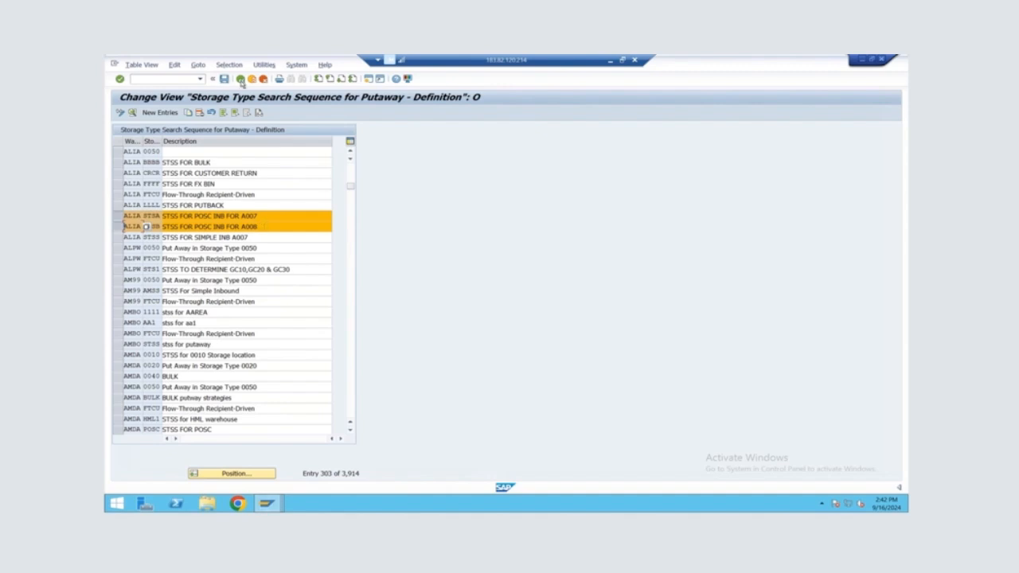
pyautogui.click(241, 79)
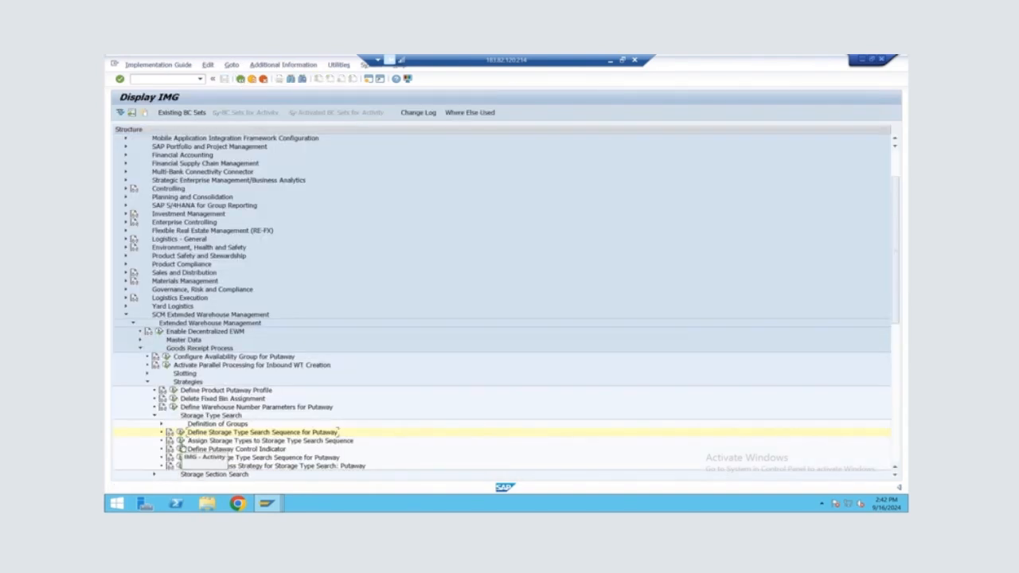
# Open Assign Storage Types to Storage Type Search Sequence, go to warehouse ALIA and mark the STSA and STSB assignments
pyautogui.click(180, 434)
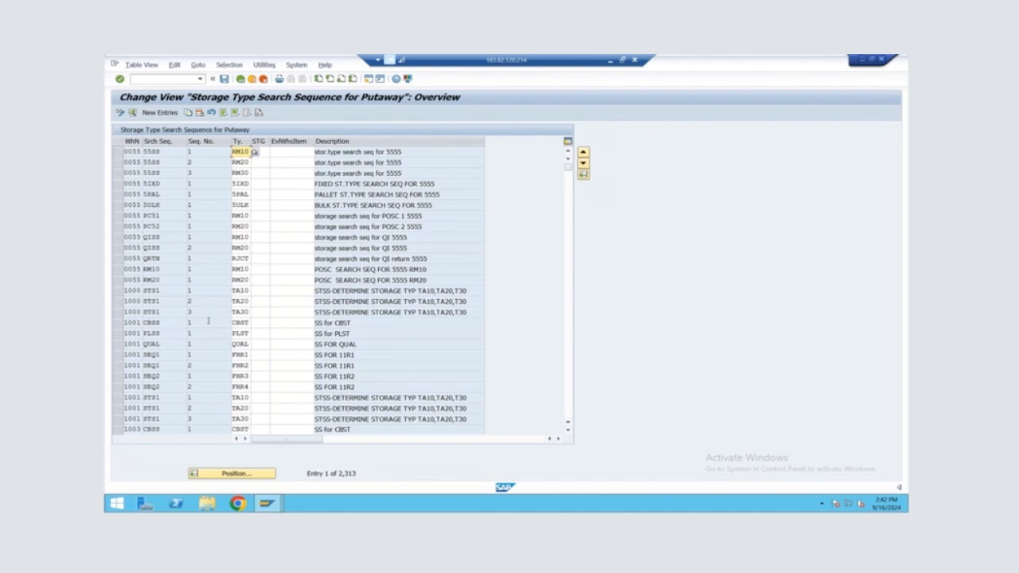
pyautogui.click(208, 474)
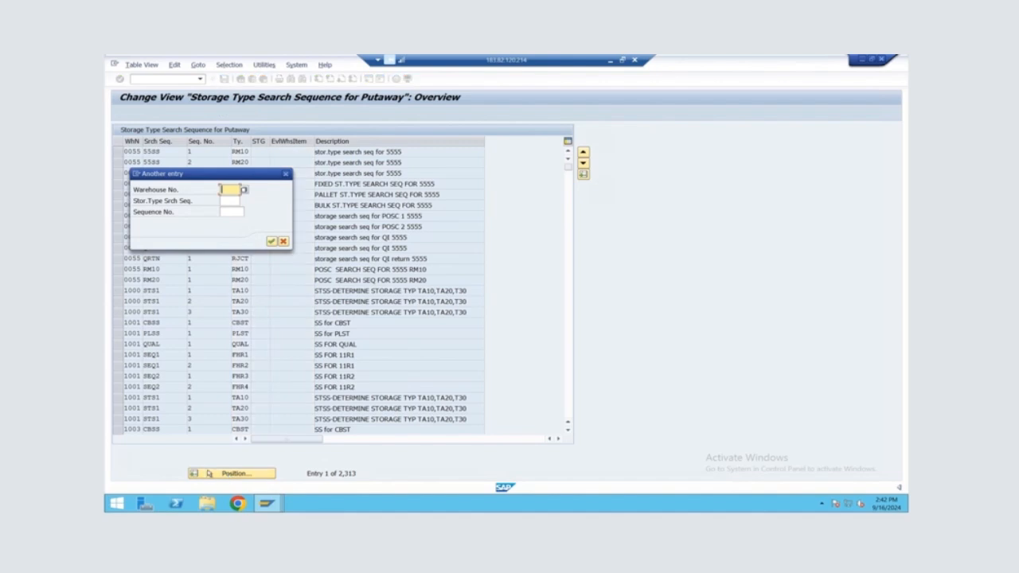
pyautogui.write('ALIA')
pyautogui.press('Return')
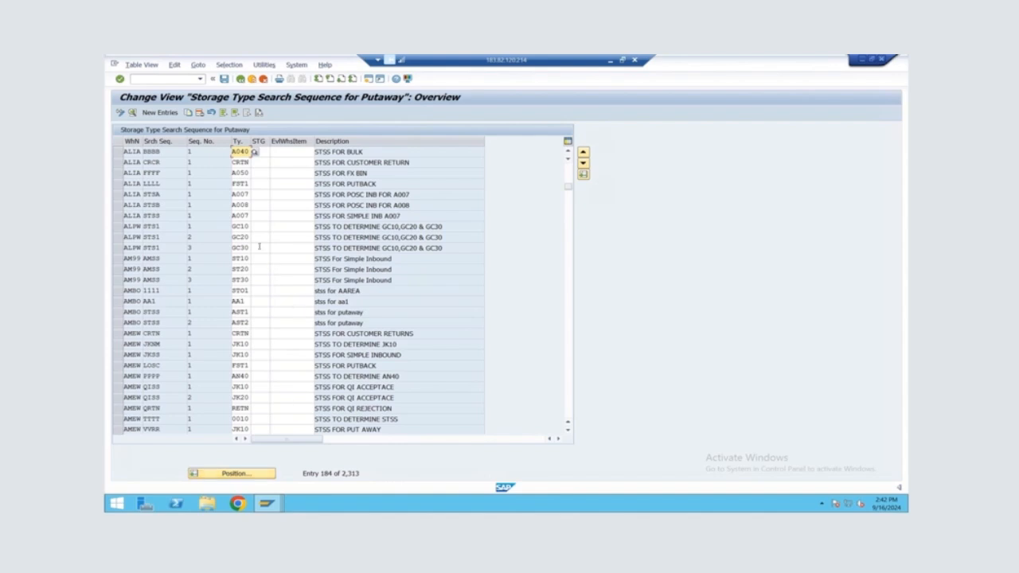
pyautogui.click(117, 194)
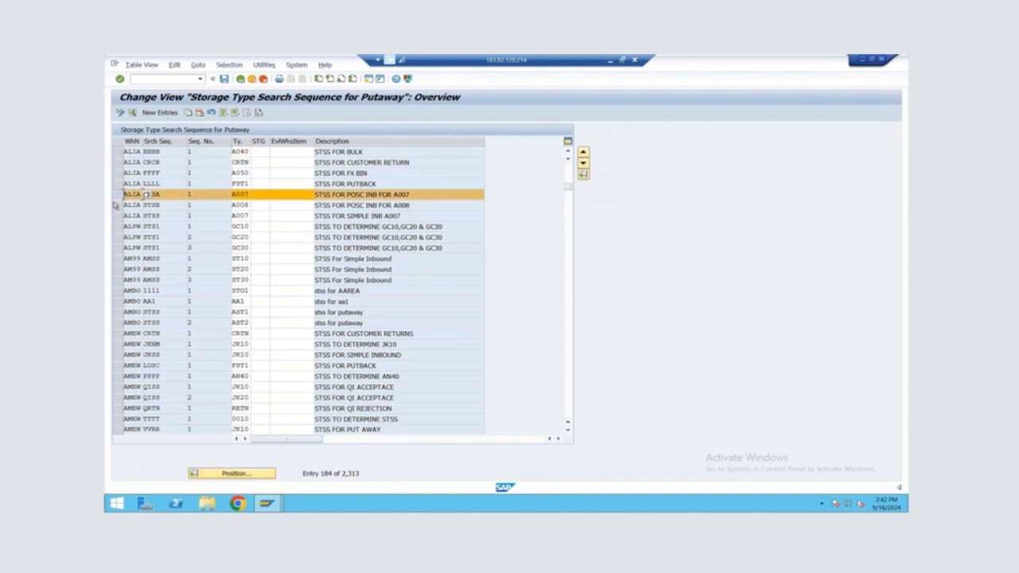
pyautogui.click(117, 205)
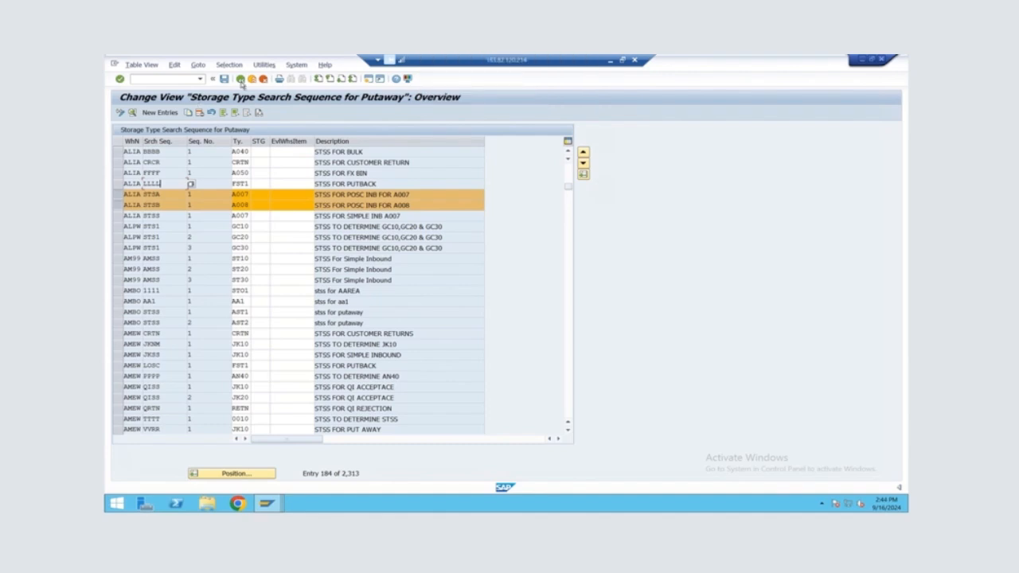
# Leave the search sequence settings, redisplay the SAP Reference IMG and expand Master Data under Extended Warehouse Management
pyautogui.click(239, 79)
pyautogui.click(240, 80)
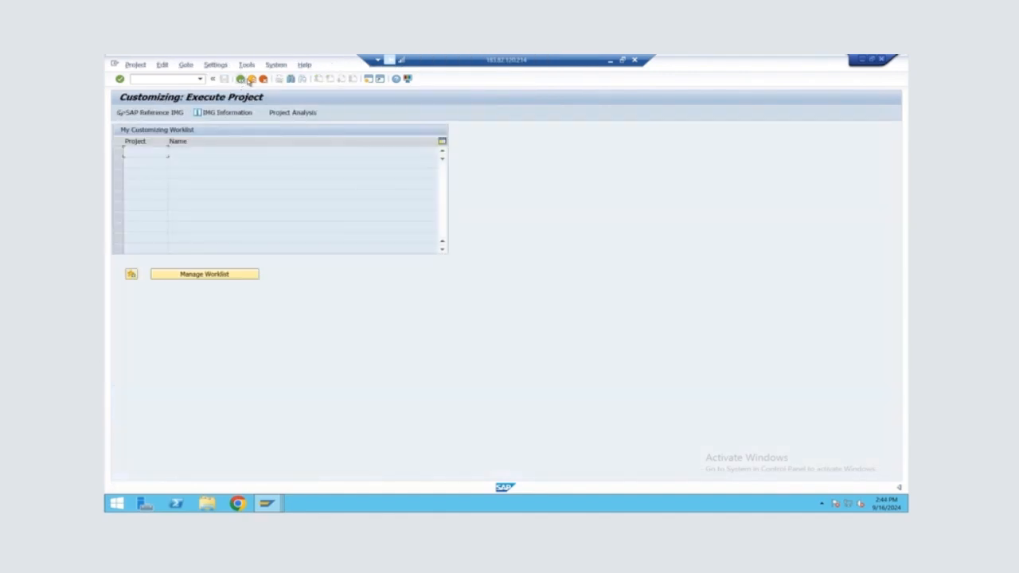
pyautogui.click(153, 112)
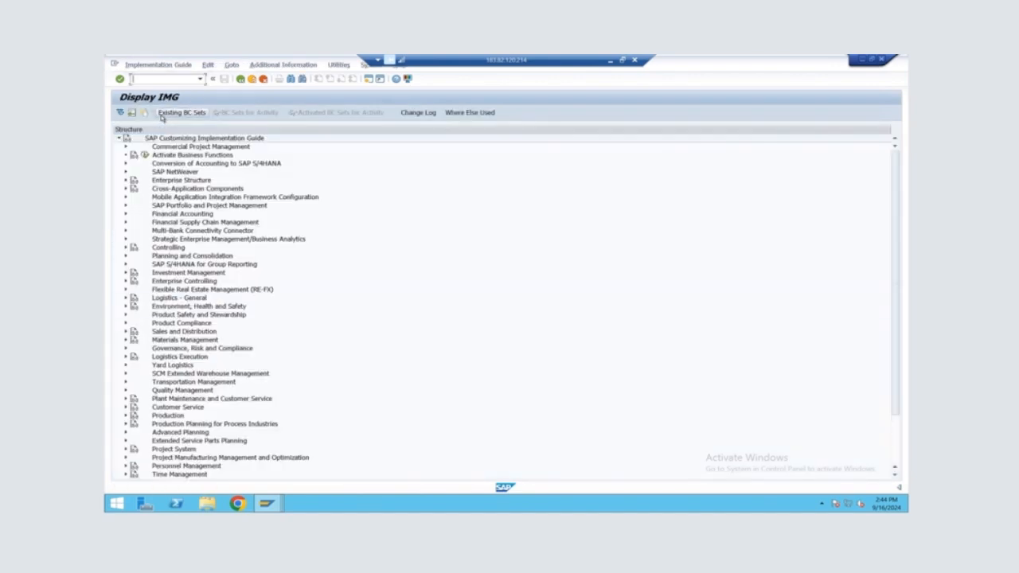
pyautogui.click(126, 375)
pyautogui.click(133, 383)
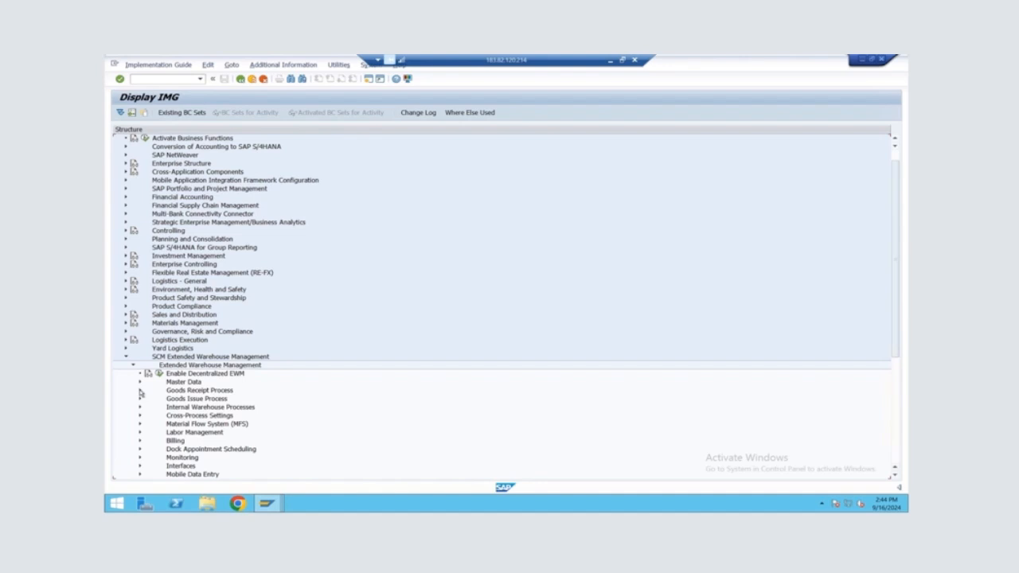
pyautogui.click(140, 382)
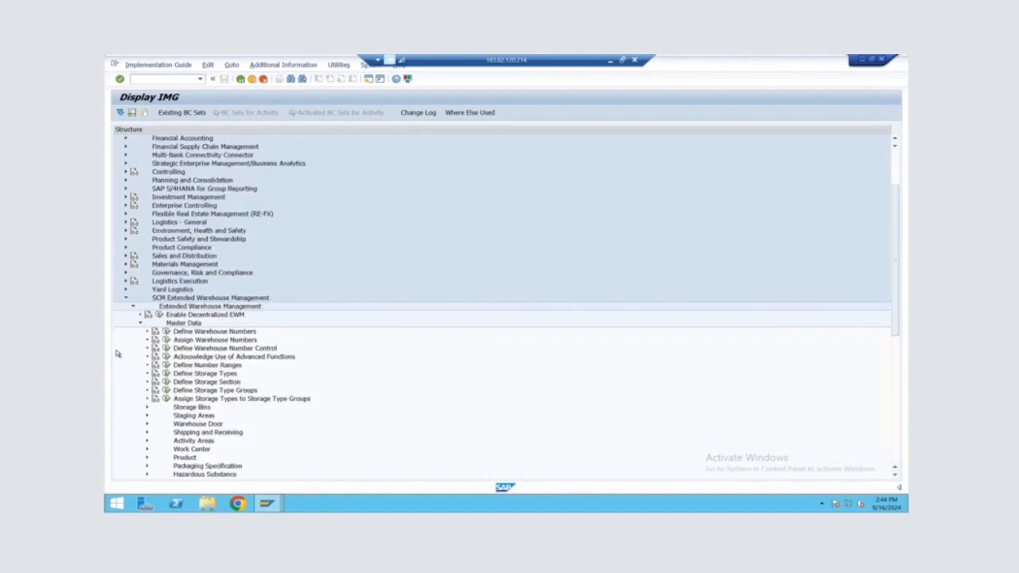
# Open Define Storage Types, position the list at warehouse ALIA and mark storage type A007
pyautogui.click(167, 373)
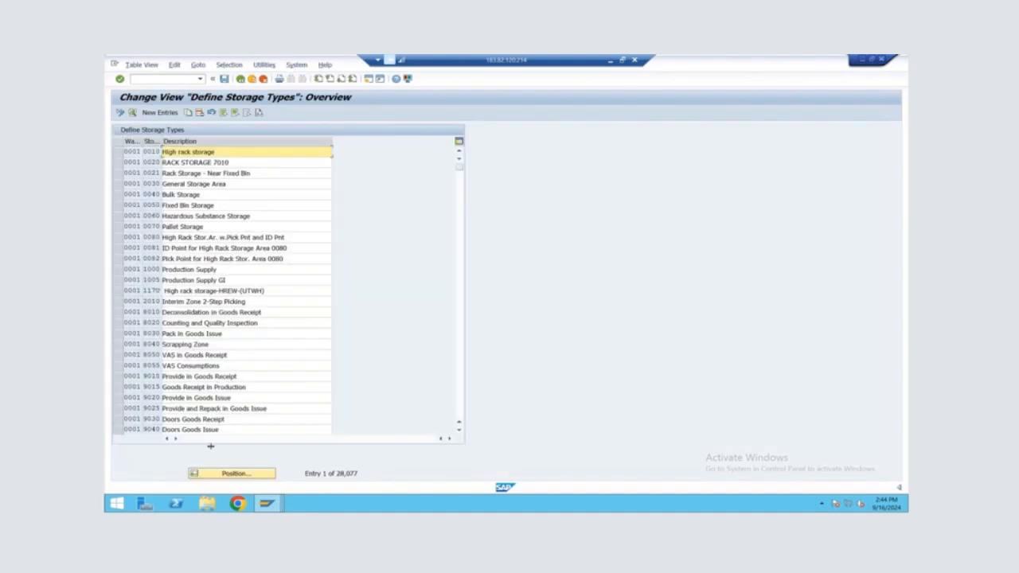
pyautogui.click(215, 472)
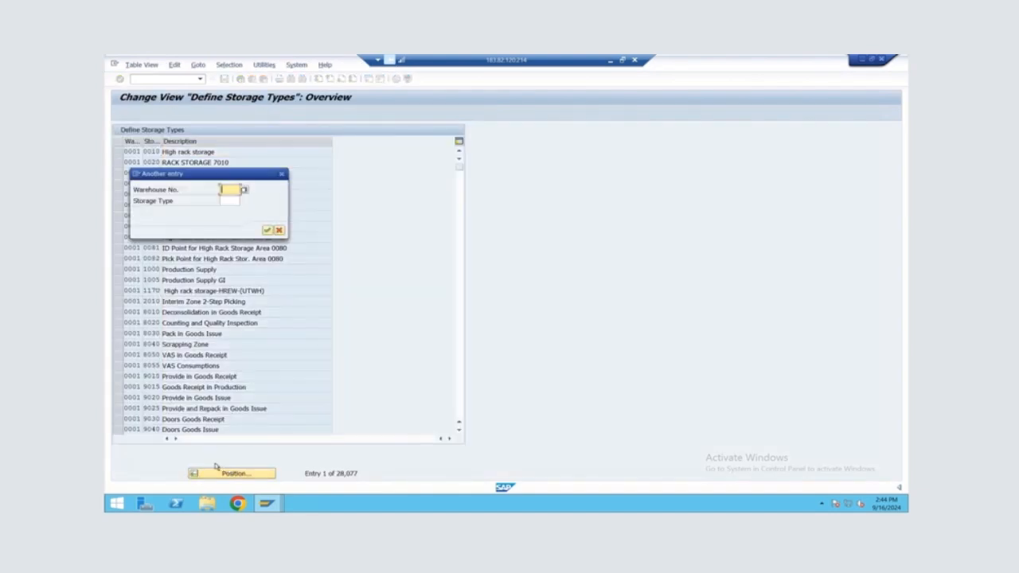
pyautogui.write('ALIA')
pyautogui.press('Return')
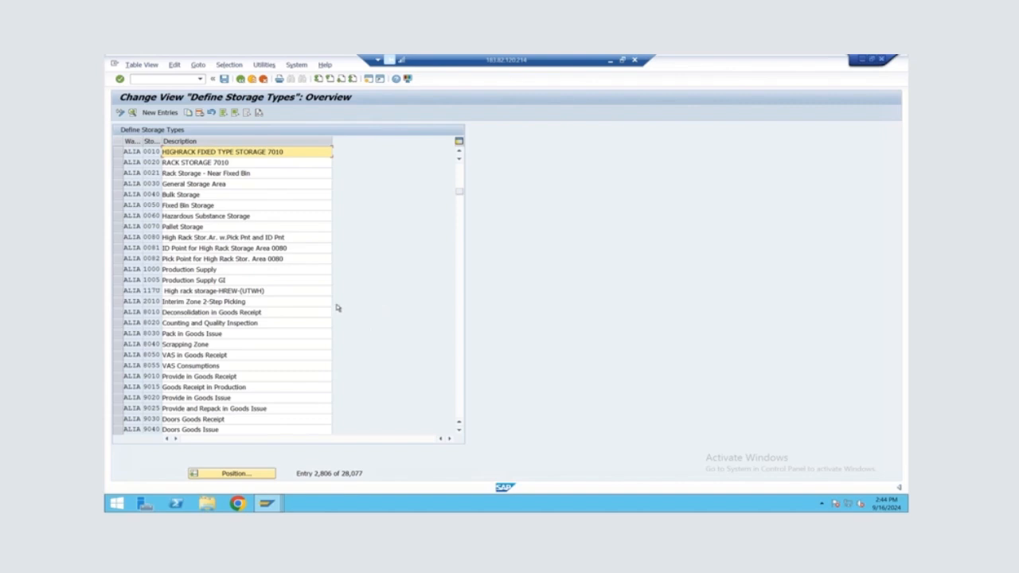
pyautogui.scroll(-2, 198, 361)
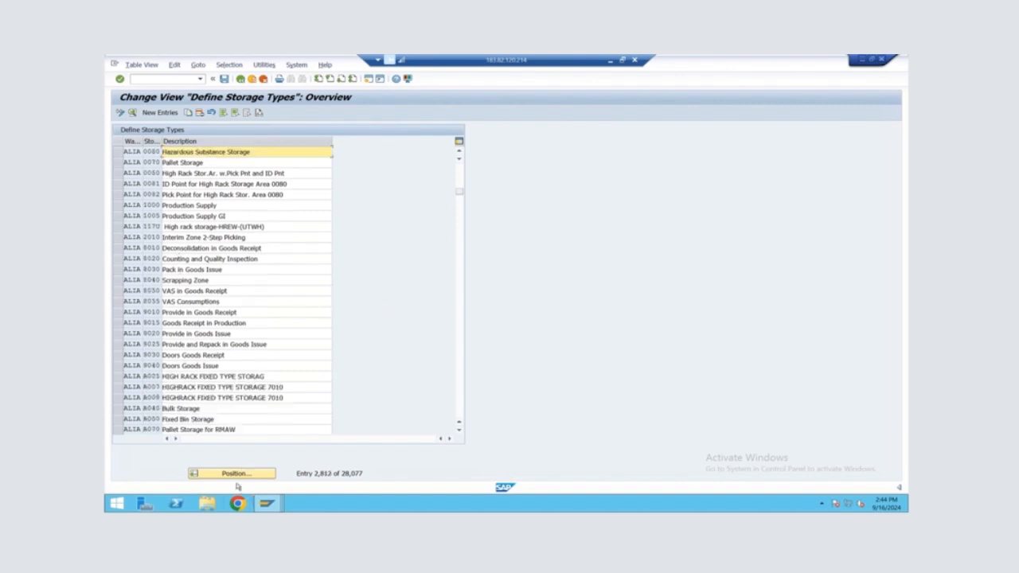
pyautogui.scroll(-2, 223, 364)
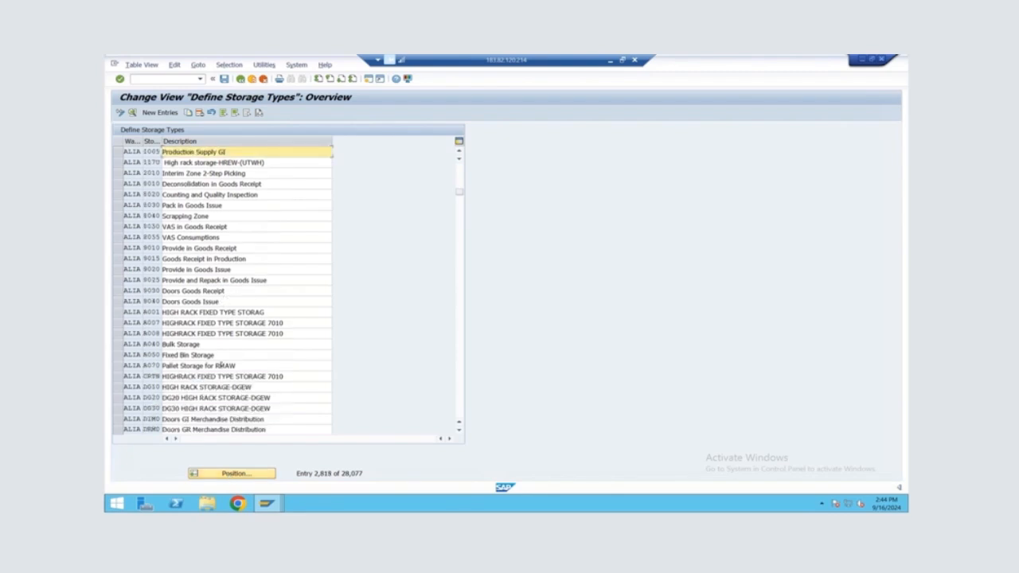
pyautogui.click(115, 324)
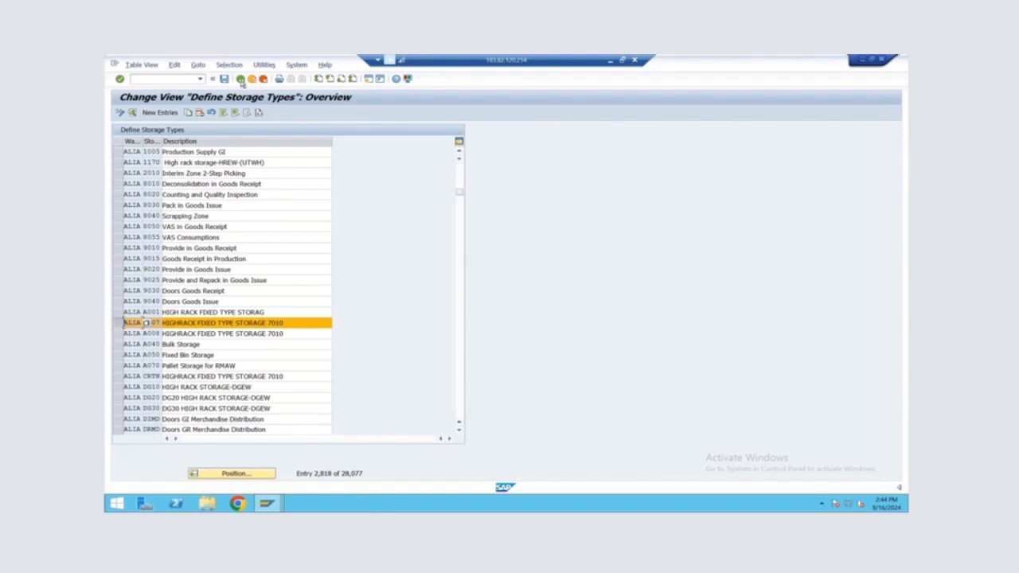
# Leave the storage types, redisplay the SAP Reference IMG and open Define Putaway Control Indicator under Goods Receipt Process, Strategies, Storage Type Search
pyautogui.click(241, 79)
pyautogui.click(241, 80)
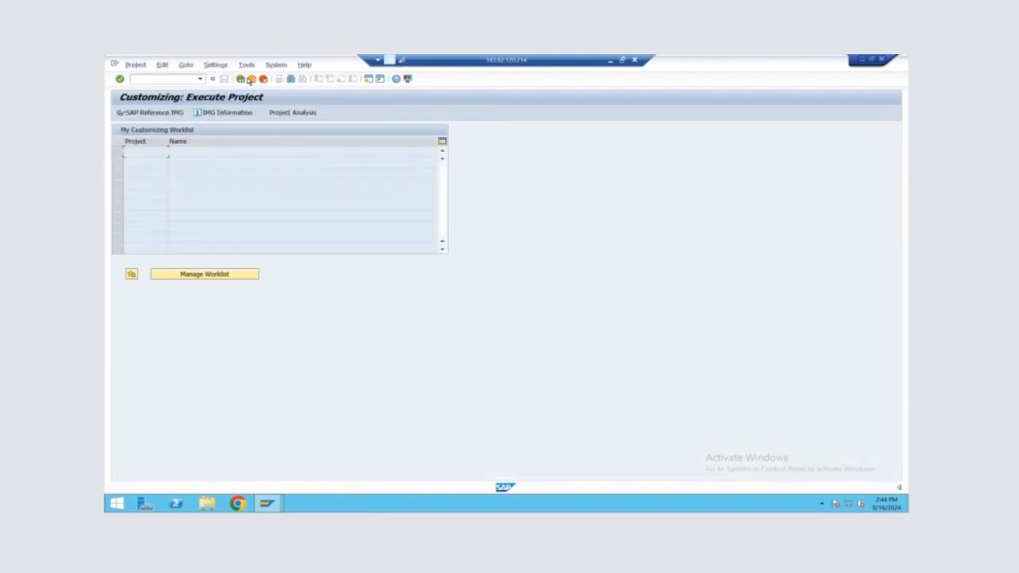
pyautogui.click(155, 114)
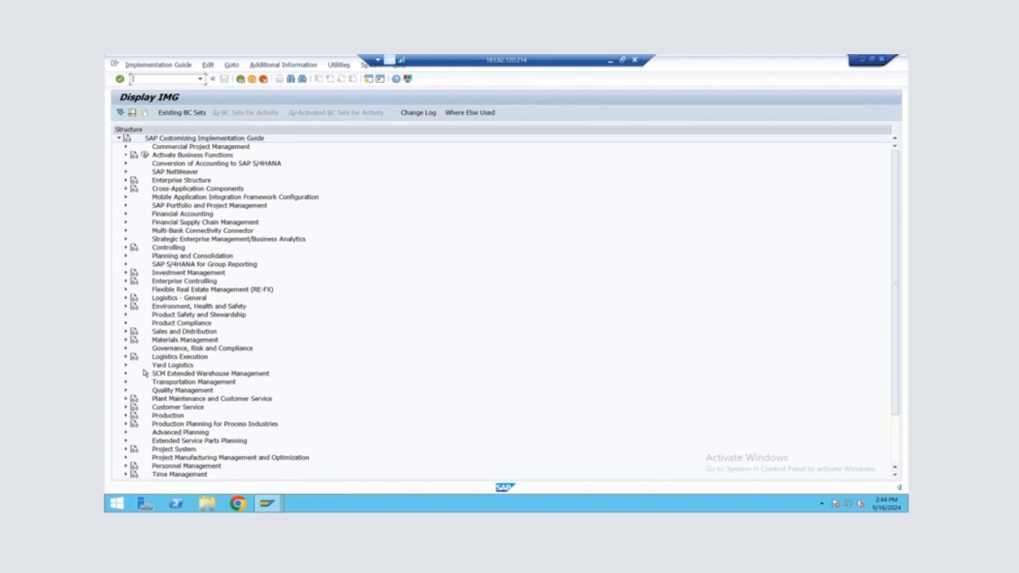
pyautogui.click(125, 374)
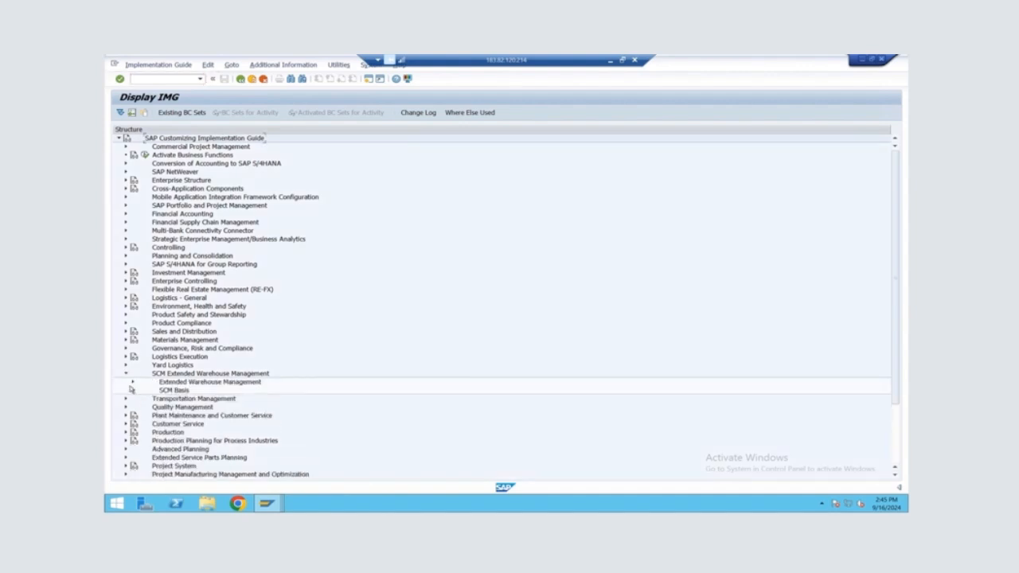
pyautogui.click(133, 382)
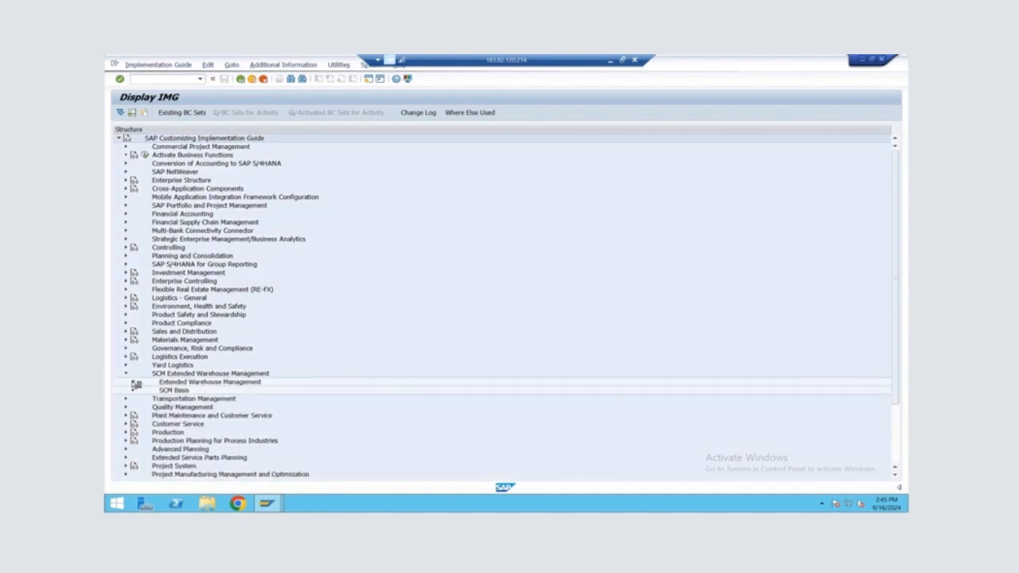
pyautogui.click(140, 390)
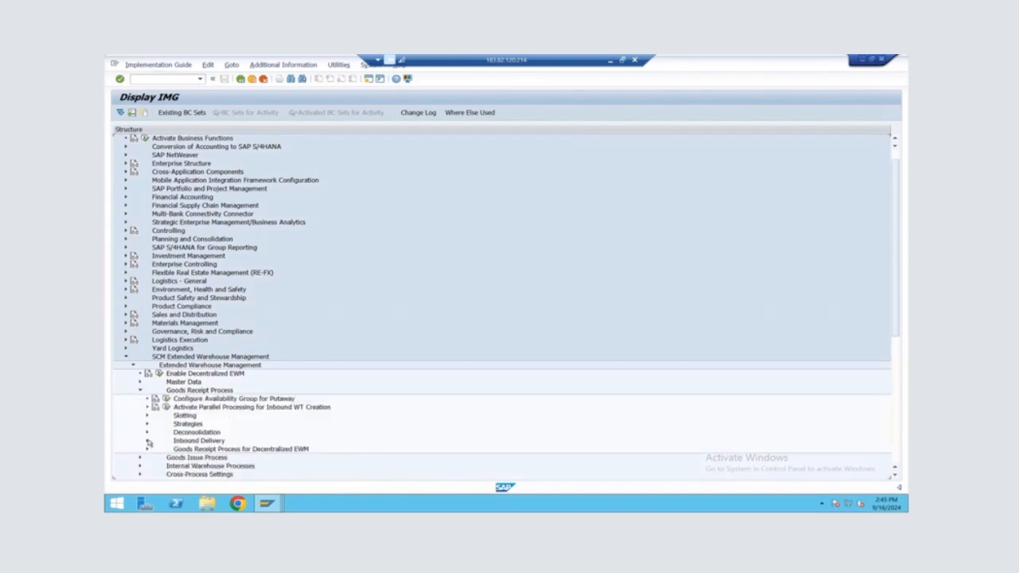
pyautogui.click(147, 423)
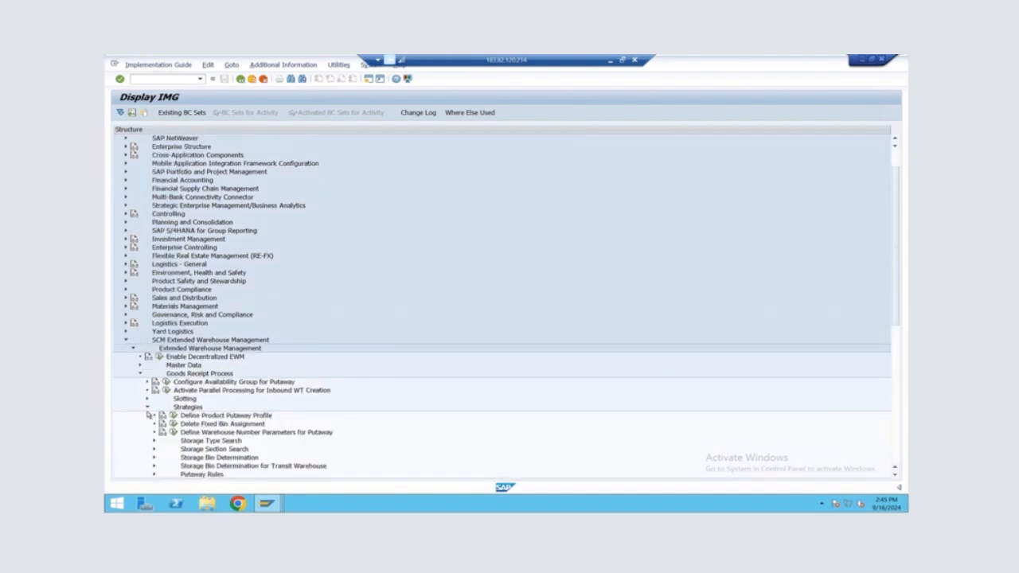
pyautogui.click(156, 426)
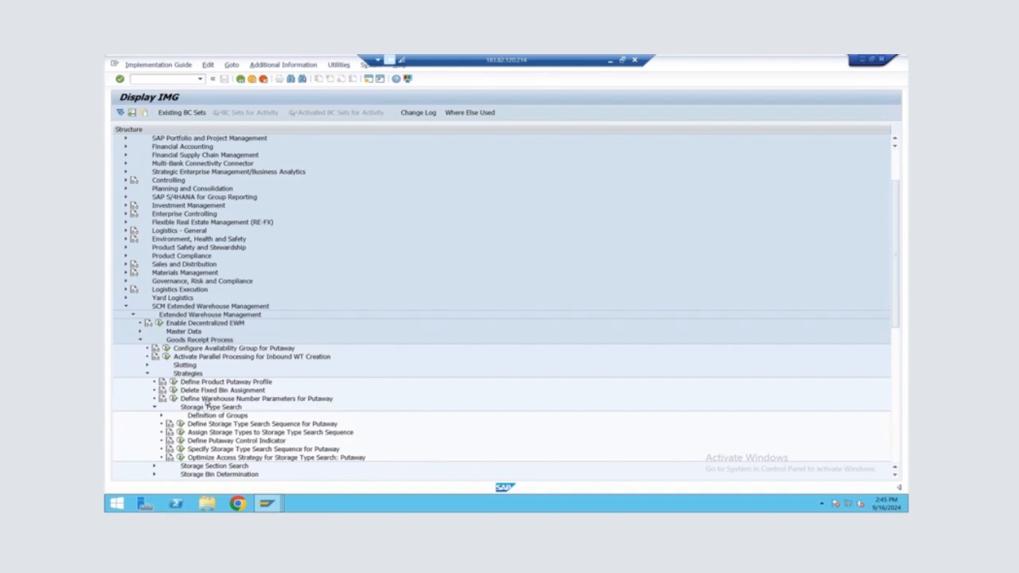
pyautogui.click(180, 441)
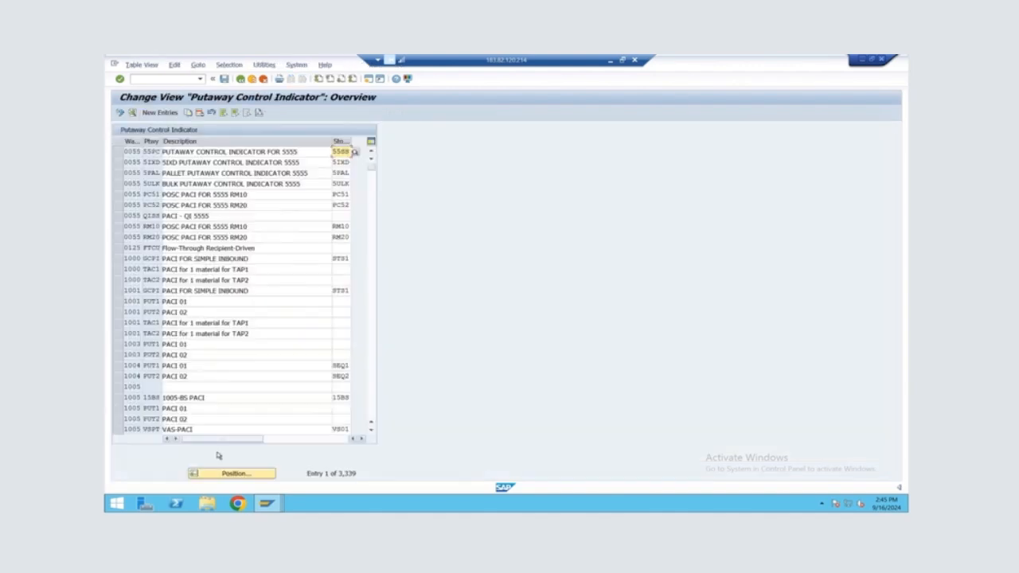
# Position the putaway control indicators at warehouse ALIA, mark PAC1 and PAC2, widen the storage type search sequence column and return to the guide
pyautogui.click(230, 474)
pyautogui.write('ALIA')
pyautogui.press('Return')
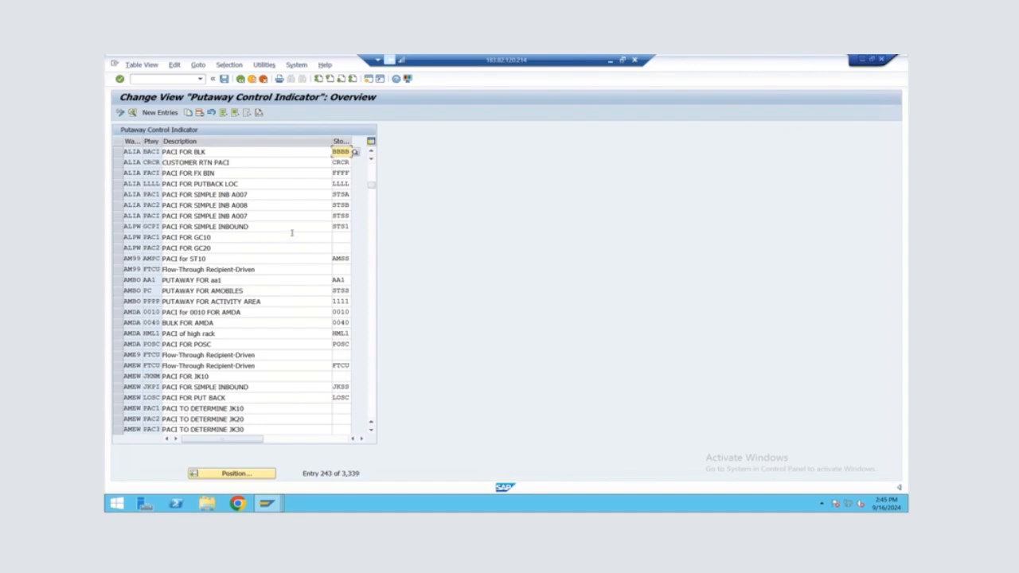
pyautogui.click(120, 207)
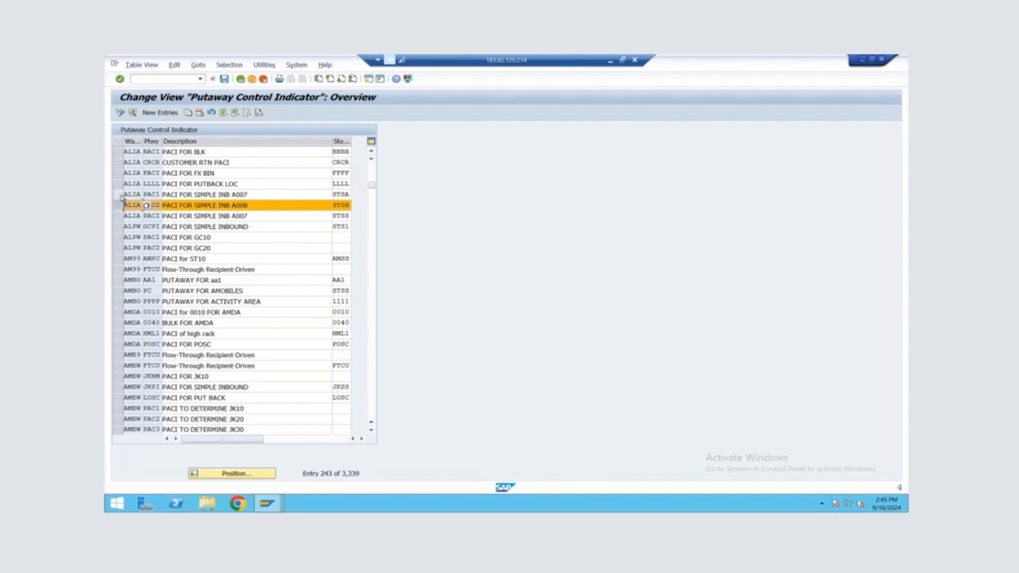
pyautogui.click(119, 194)
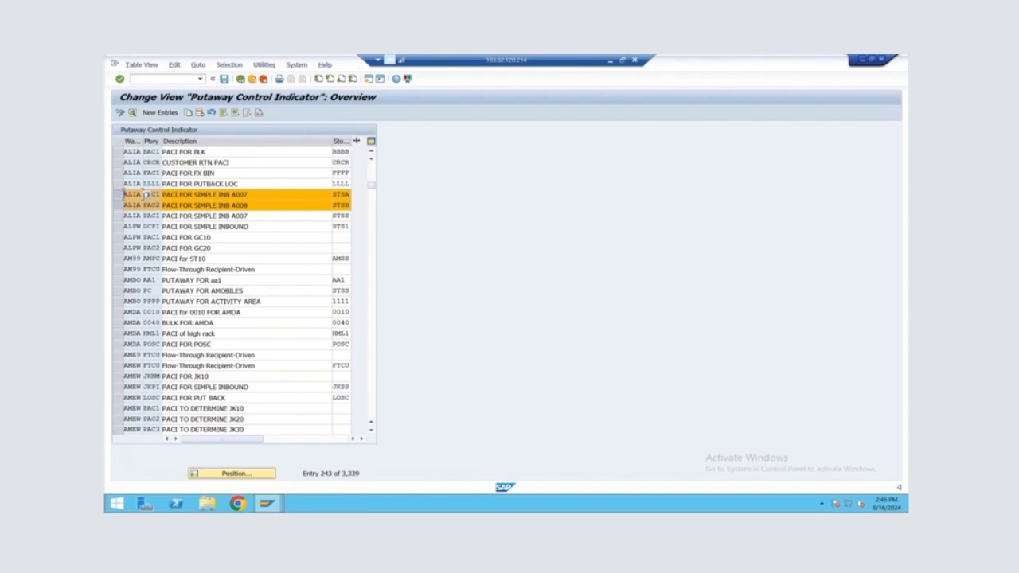
pyautogui.moveTo(351, 141); pyautogui.dragTo(364, 141)
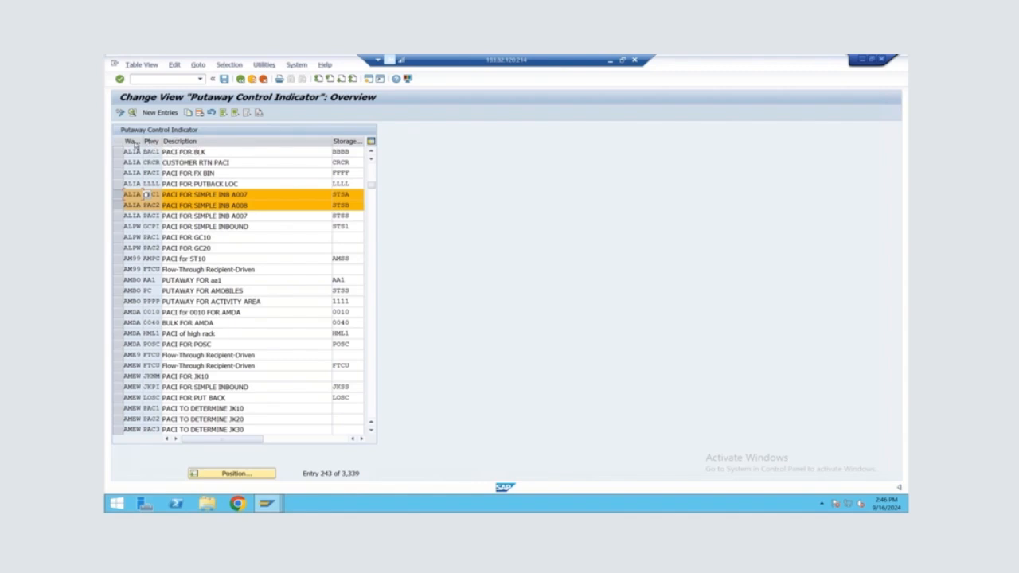
pyautogui.click(241, 80)
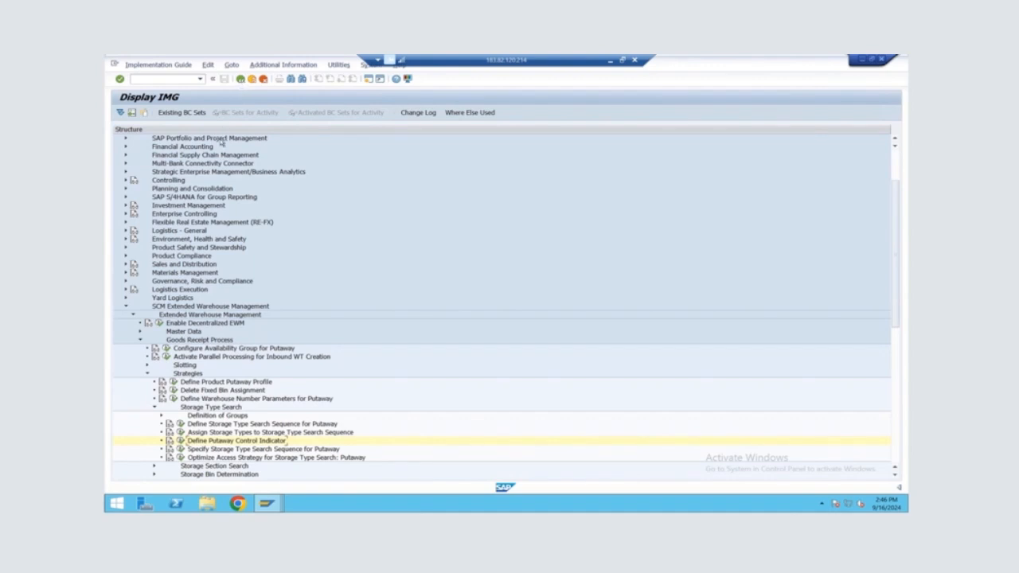
# Open Specify Storage Type Search Sequence for Putaway, go to warehouse ALIA, mark the PAC1 and PAC2 entries for POSC and return to the guide
pyautogui.click(180, 449)
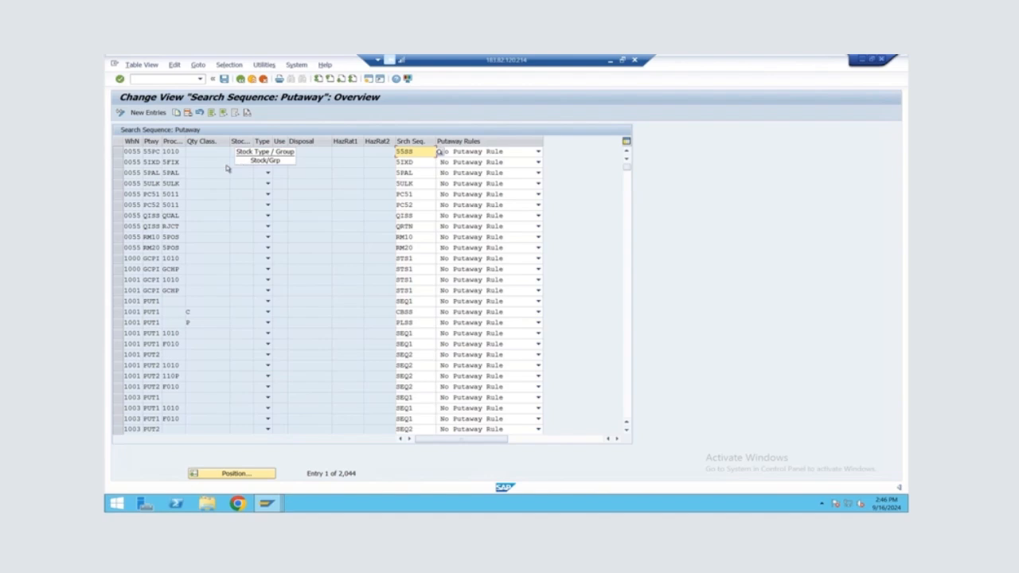
pyautogui.click(258, 474)
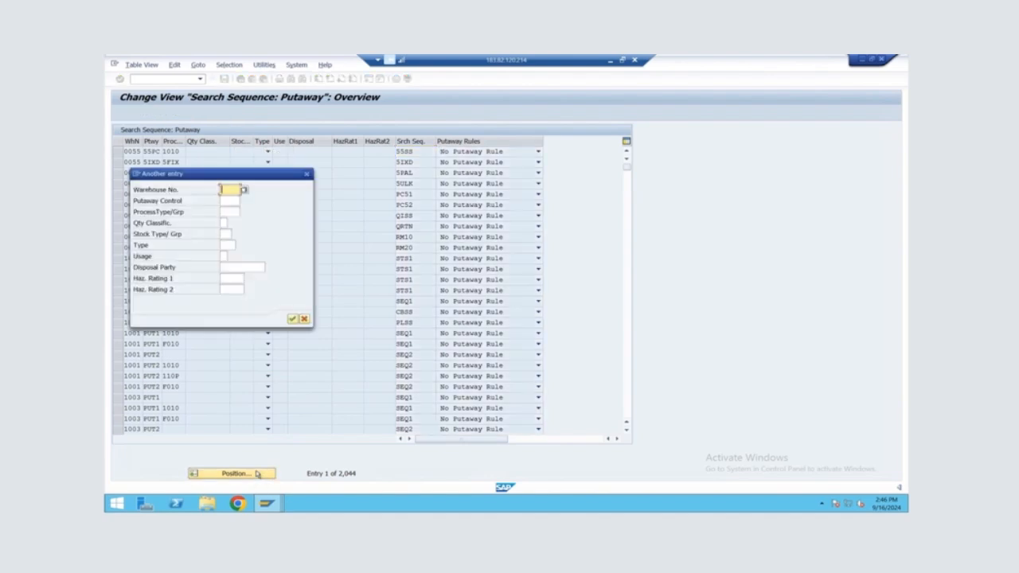
pyautogui.write('AL1A')
pyautogui.press('Return')
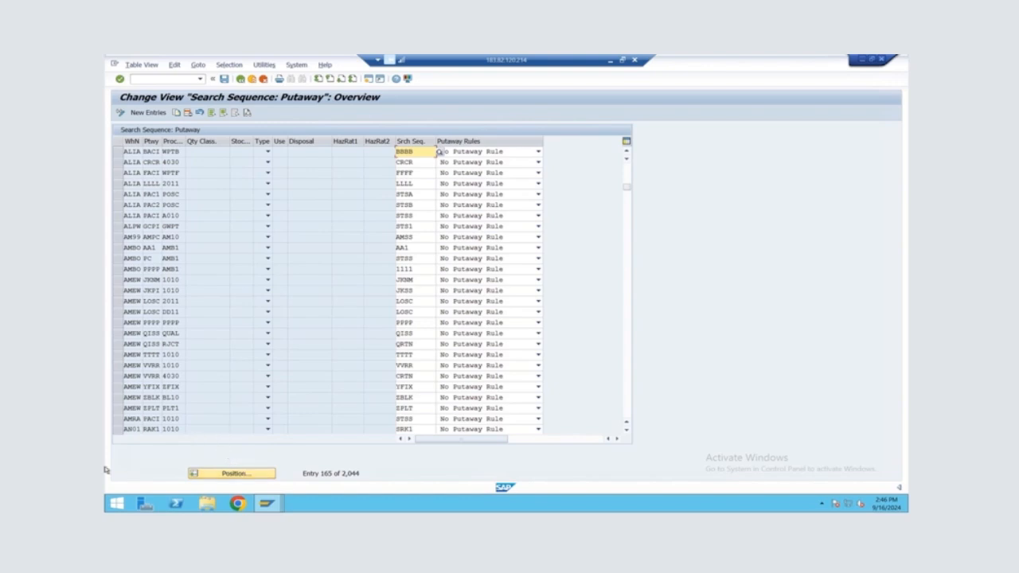
pyautogui.click(119, 205)
pyautogui.click(118, 196)
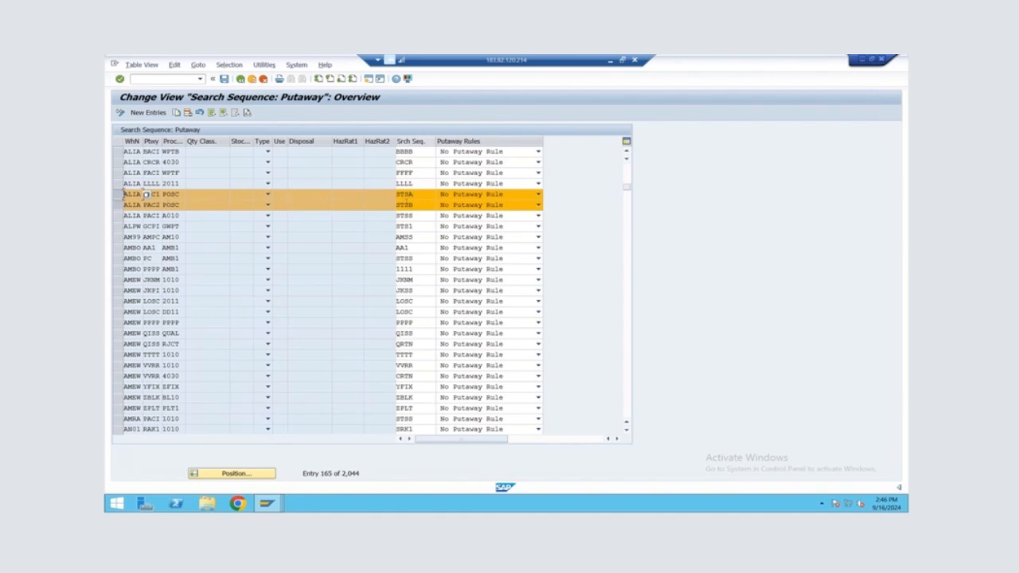
pyautogui.click(240, 80)
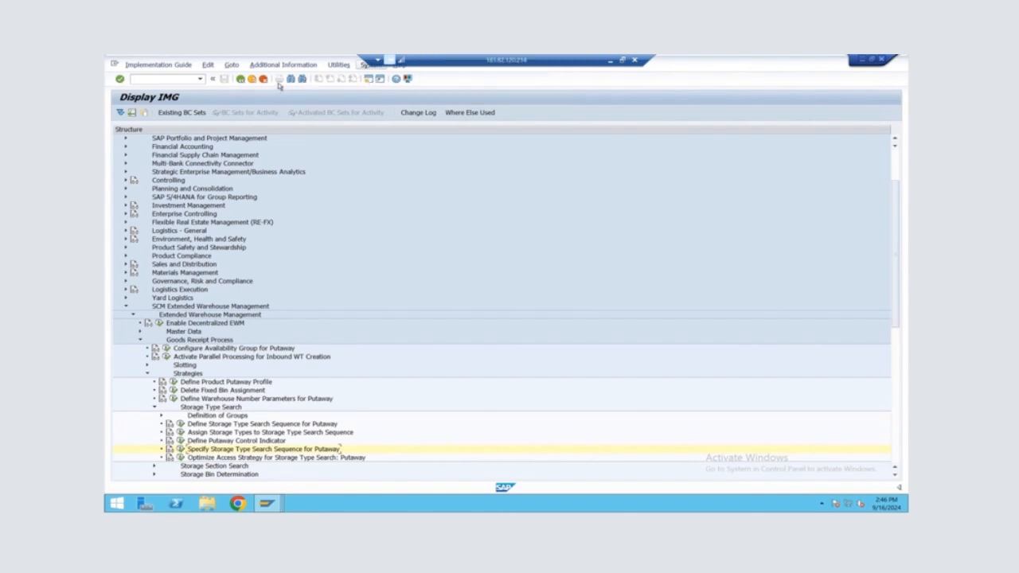
# Open a new GUI window, start transaction SPRO and display the SAP Reference IMG
pyautogui.click(368, 79)
pyautogui.write('SPRO')
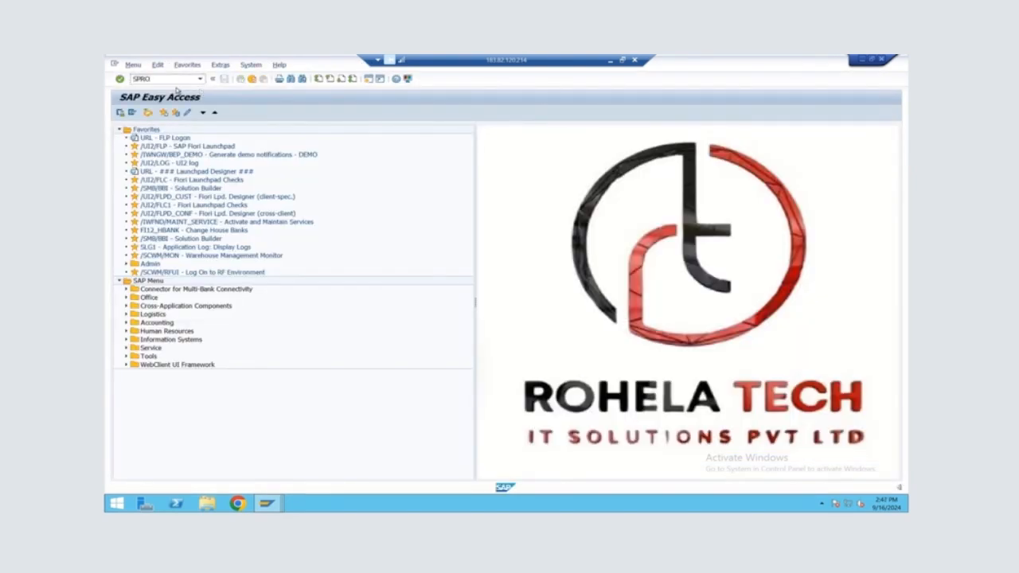
pyautogui.press('Return')
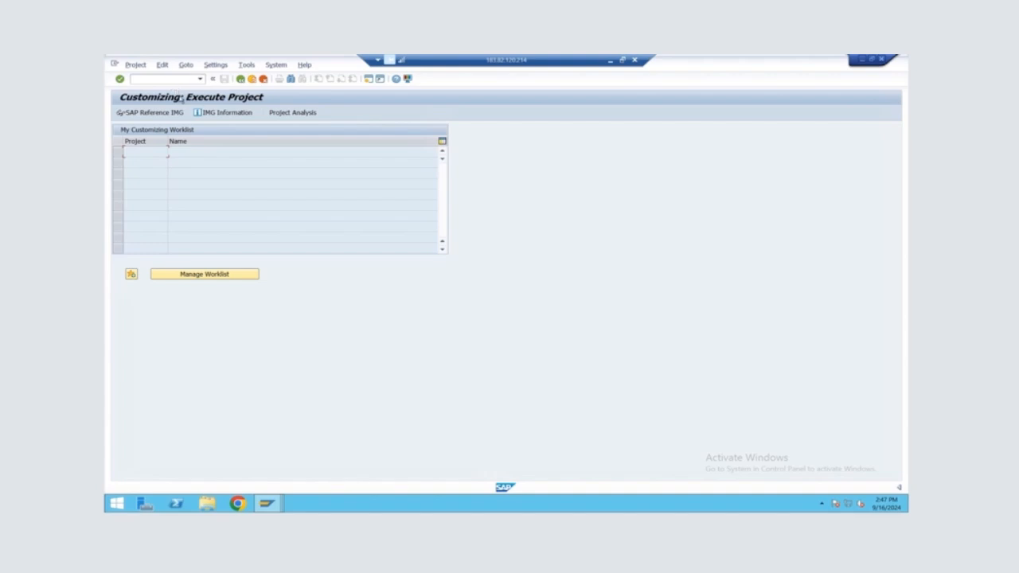
pyautogui.click(182, 115)
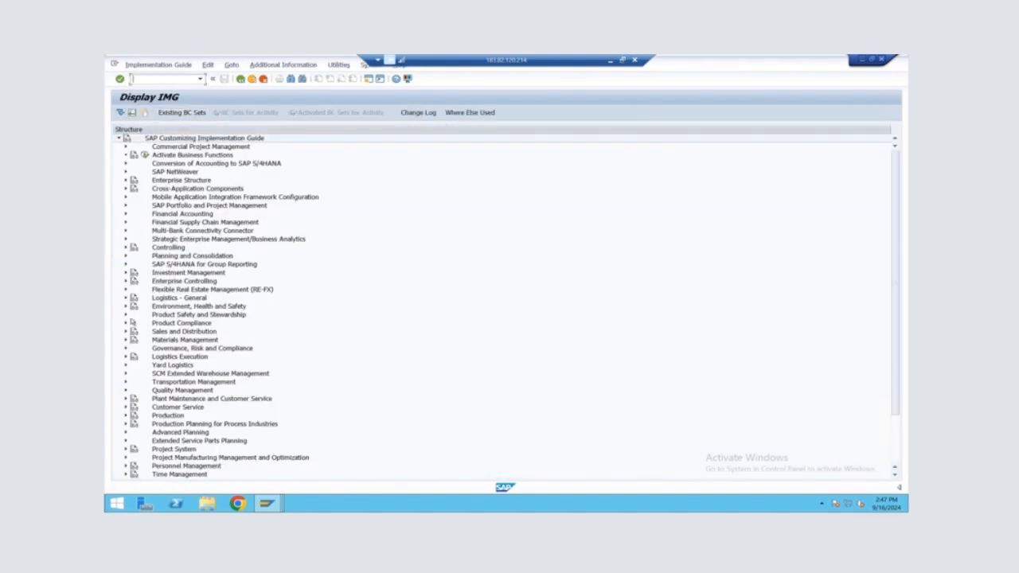
# Open Specify Work Center Layout under SCM Extended Warehouse Management, Extended Warehouse Management, Master Data, Work Center
pyautogui.click(126, 374)
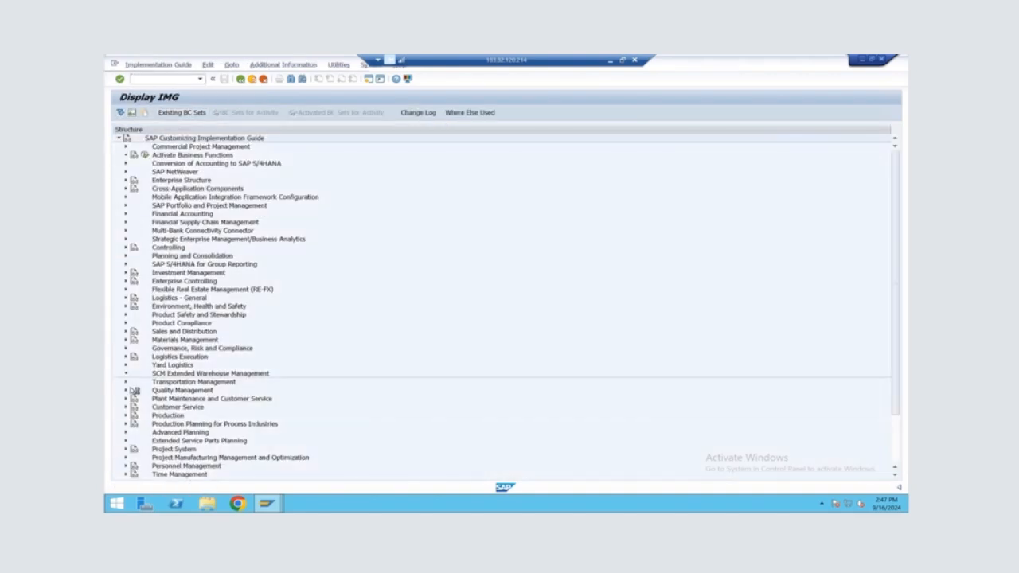
pyautogui.click(133, 383)
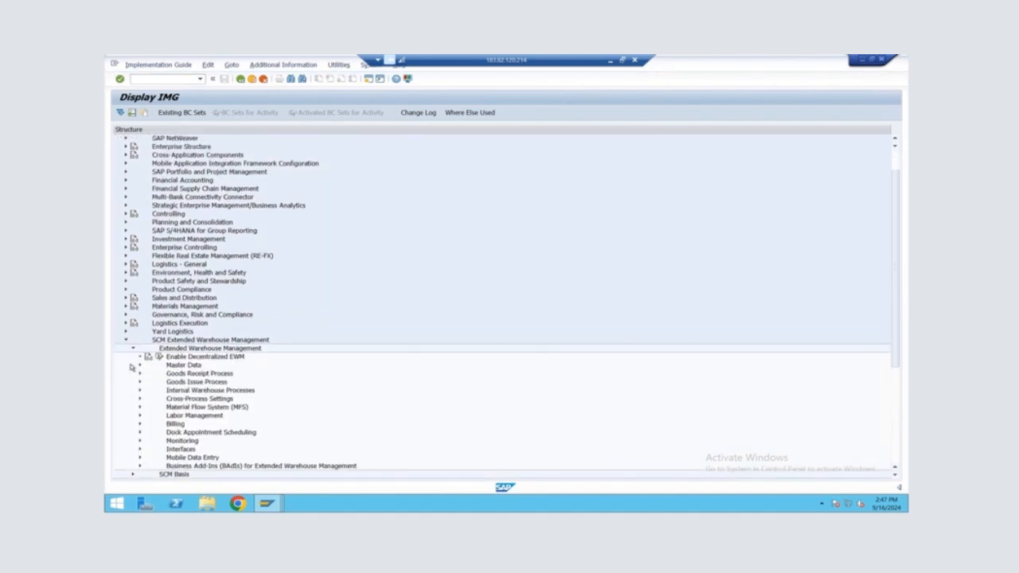
pyautogui.click(140, 366)
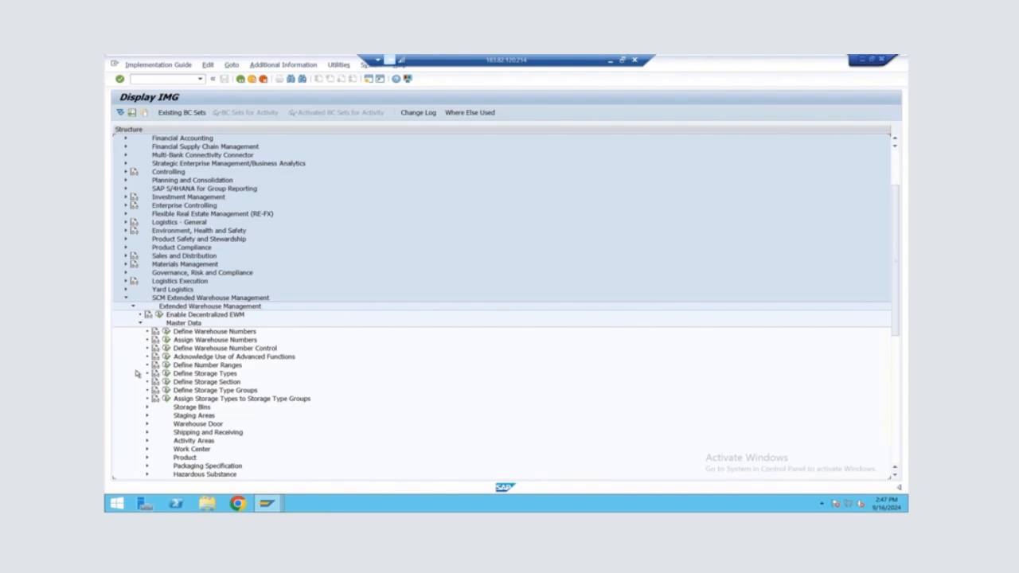
pyautogui.scroll(-1, 137, 374)
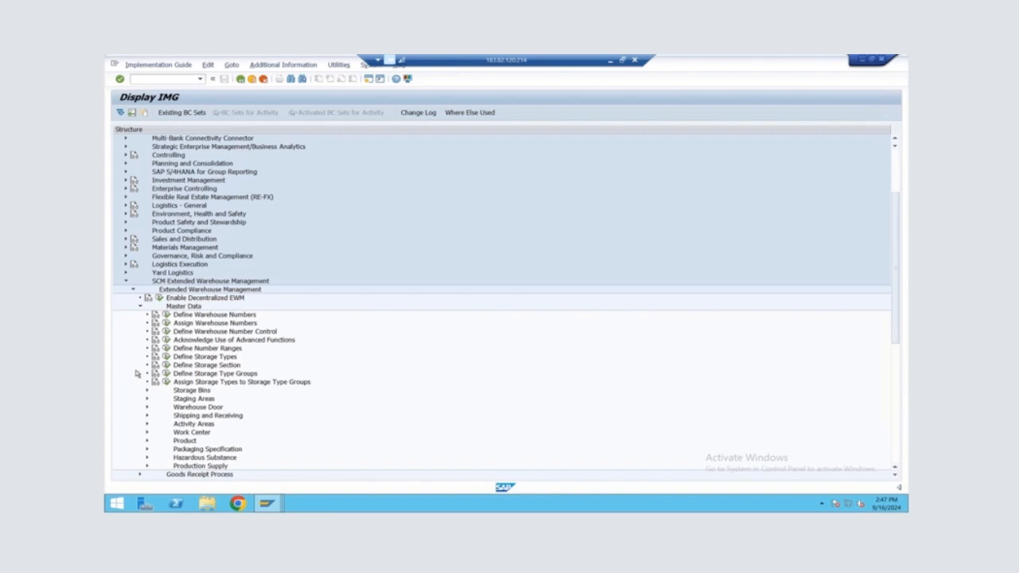
pyautogui.click(146, 433)
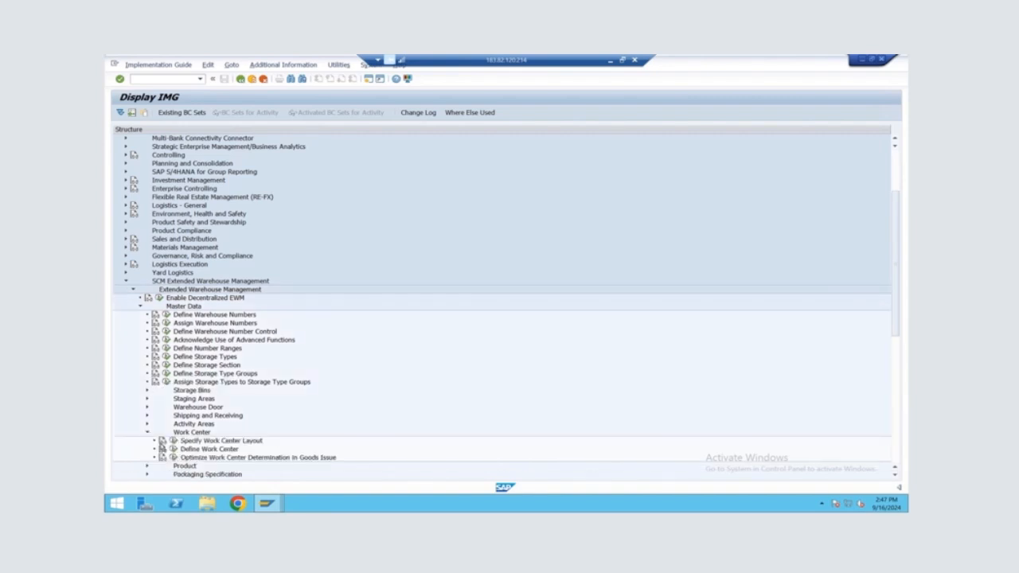
pyautogui.click(172, 440)
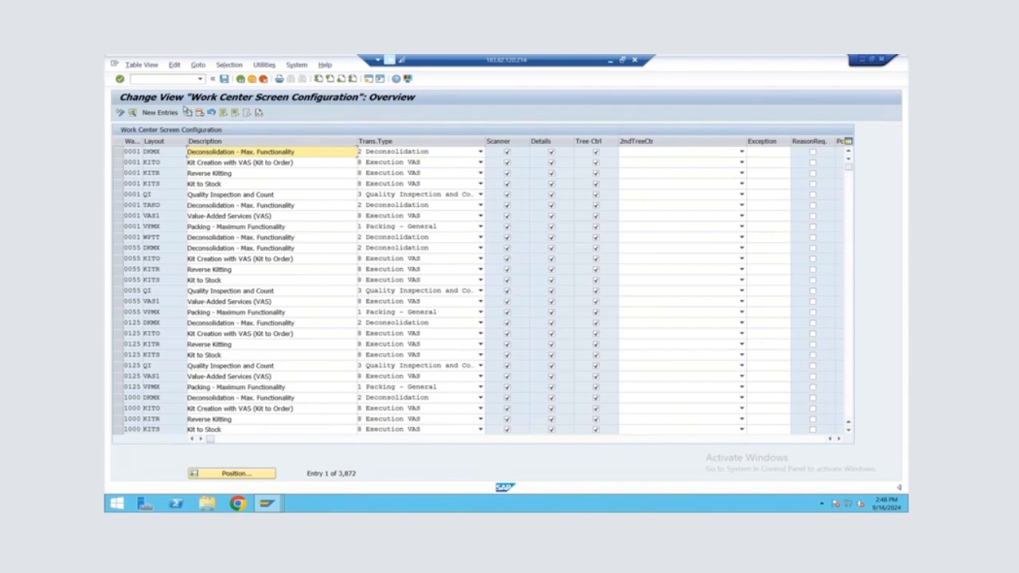
# Position the work center layouts at warehouse ALIA, mark the DKMX deconsolidation layout and return to the guide
pyautogui.click(255, 474)
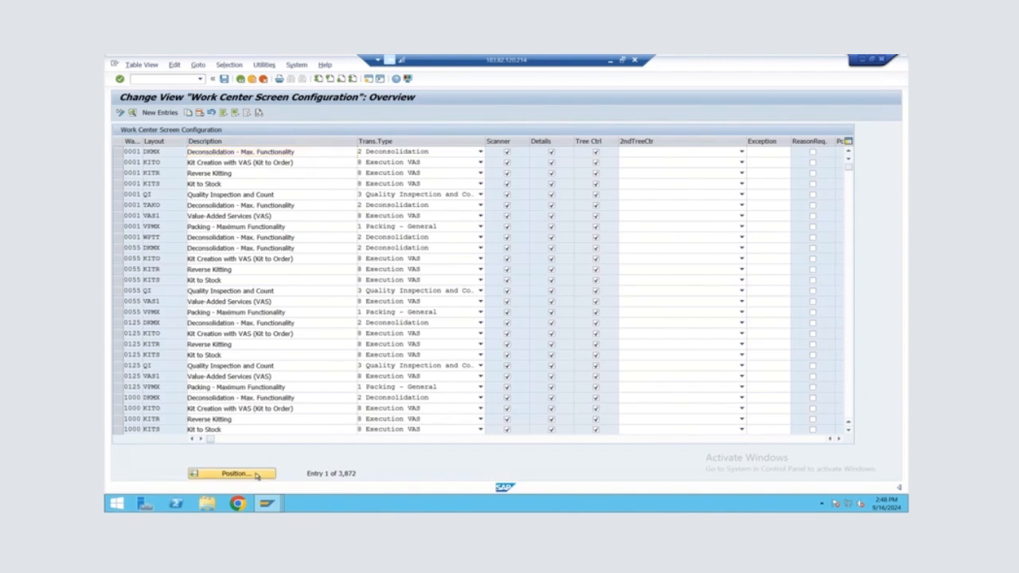
pyautogui.write('ALIA')
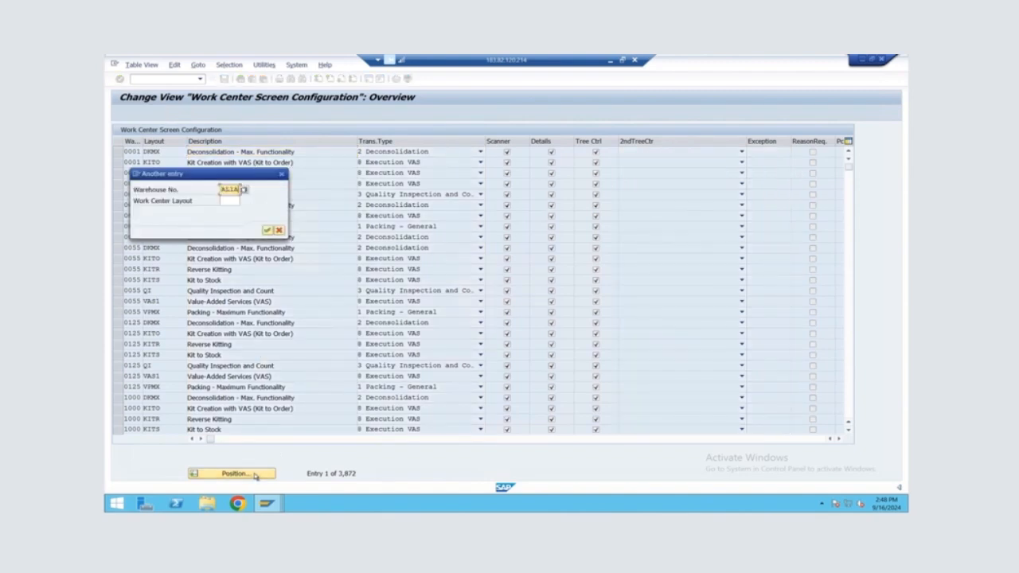
pyautogui.press('Return')
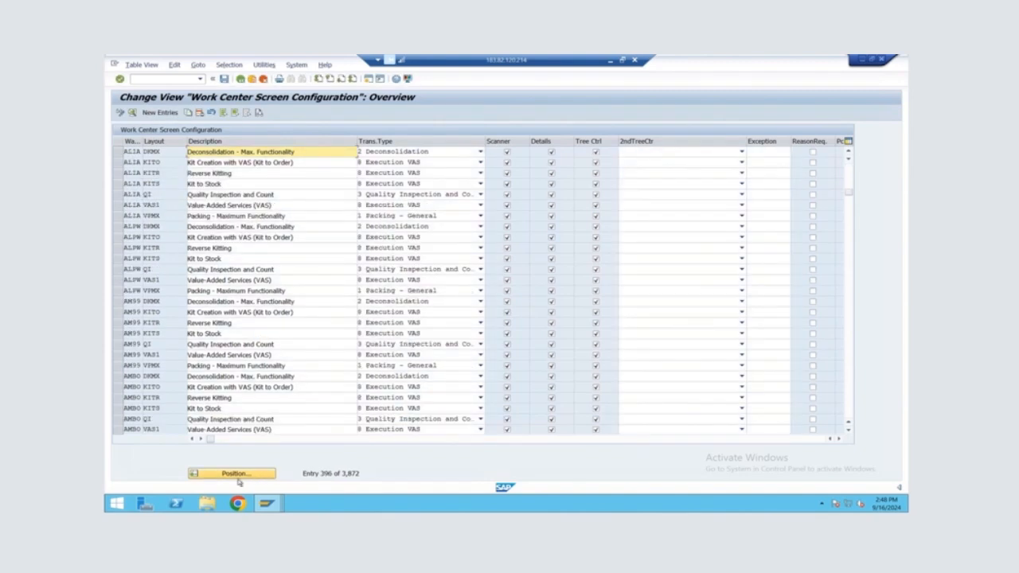
pyautogui.click(116, 152)
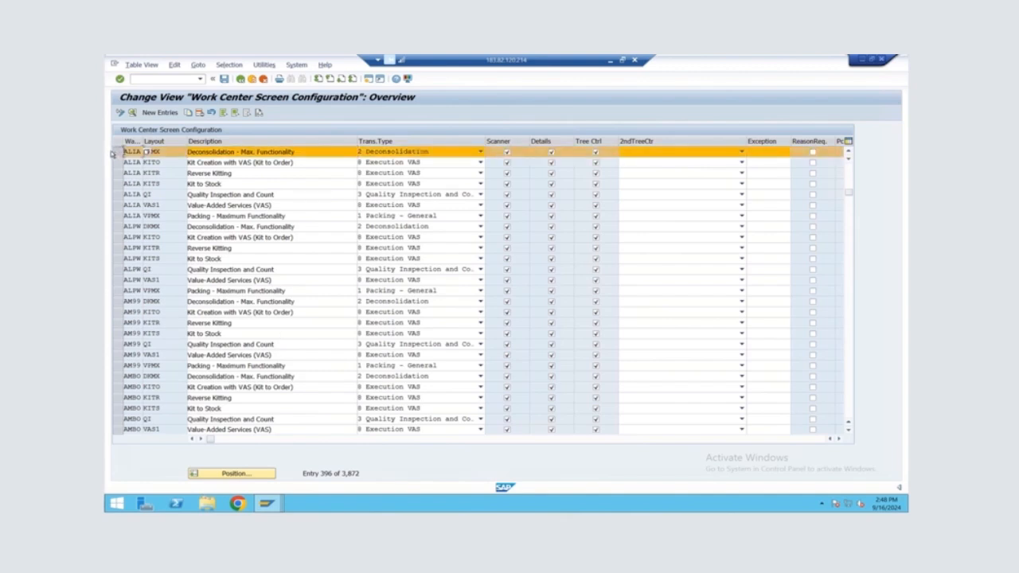
pyautogui.click(121, 153)
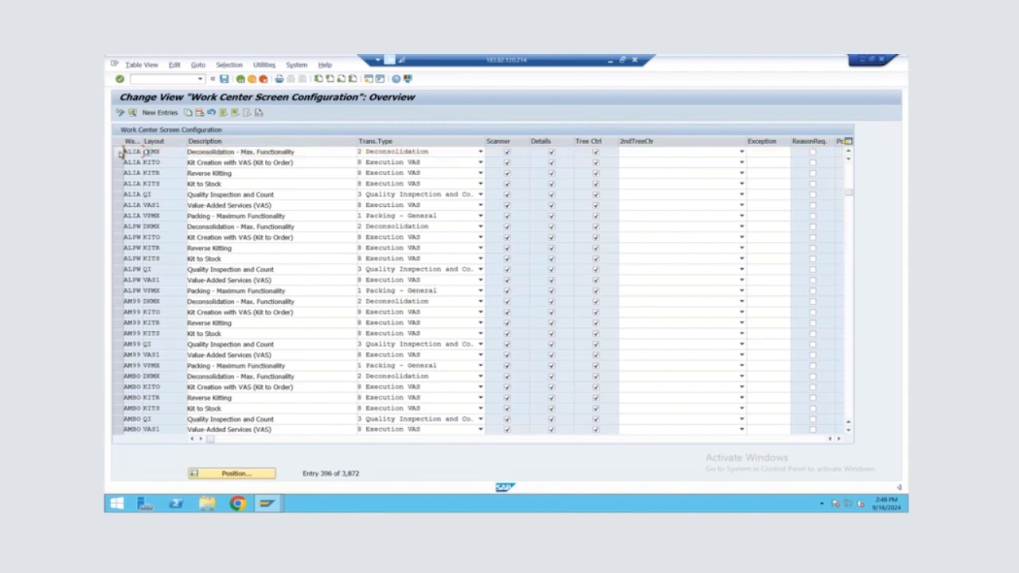
pyautogui.click(120, 153)
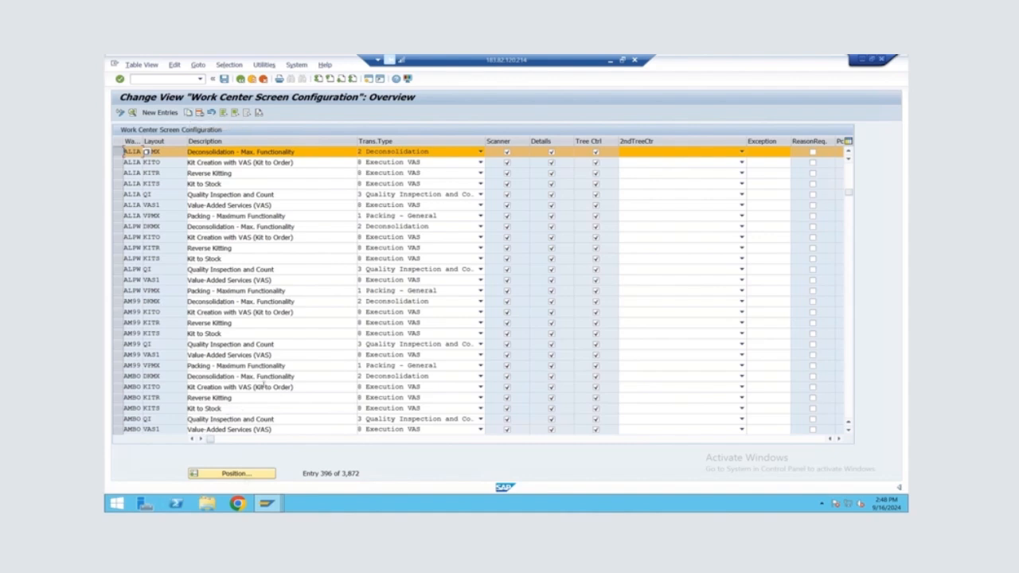
pyautogui.click(241, 80)
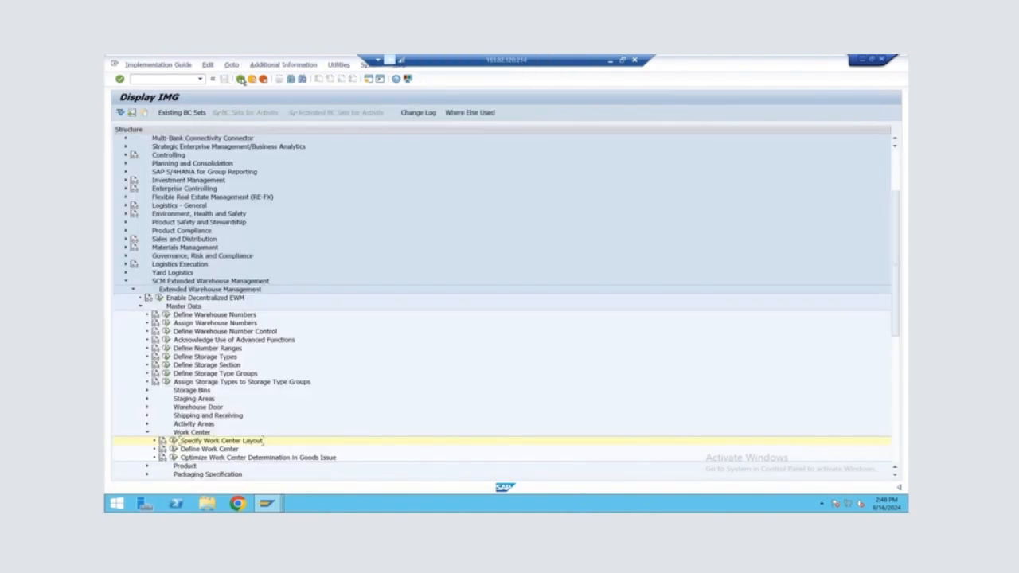
# Open Define Work Center and position the list at warehouse ALIA
pyautogui.click(174, 450)
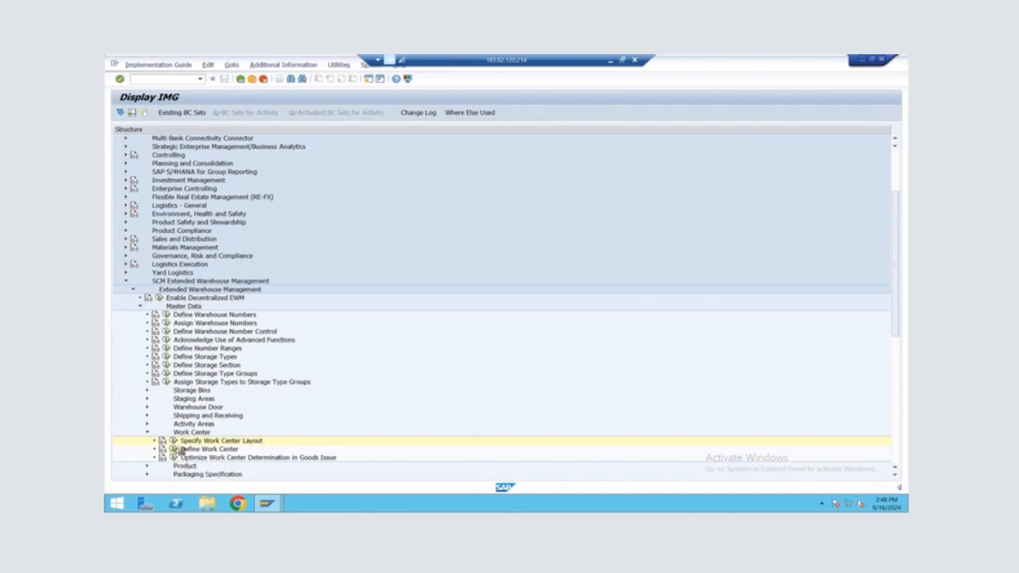
pyautogui.click(217, 473)
pyautogui.write('11')
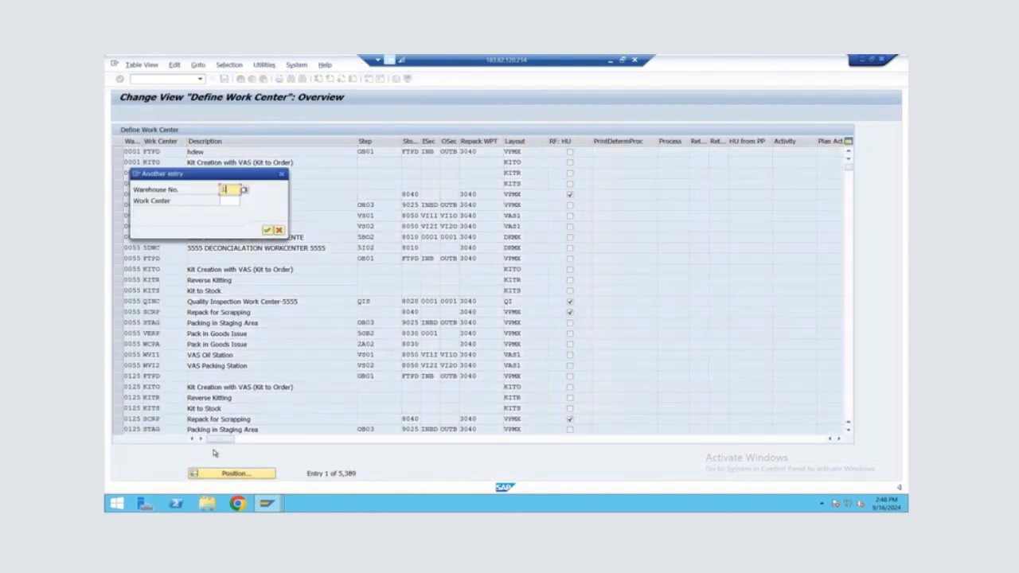
pyautogui.press('BackSpace')
pyautogui.press('BackSpace')
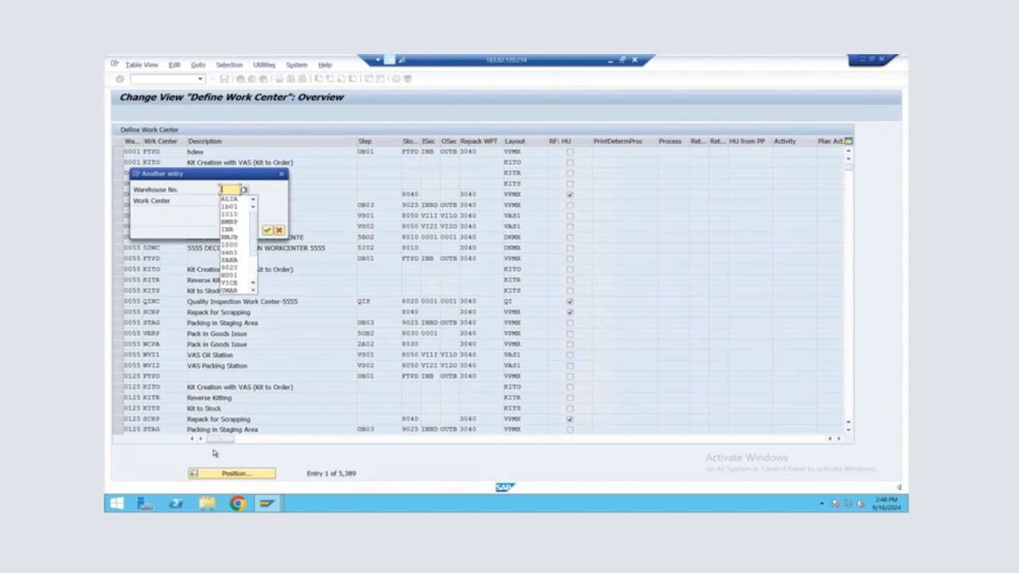
pyautogui.write('ALIA')
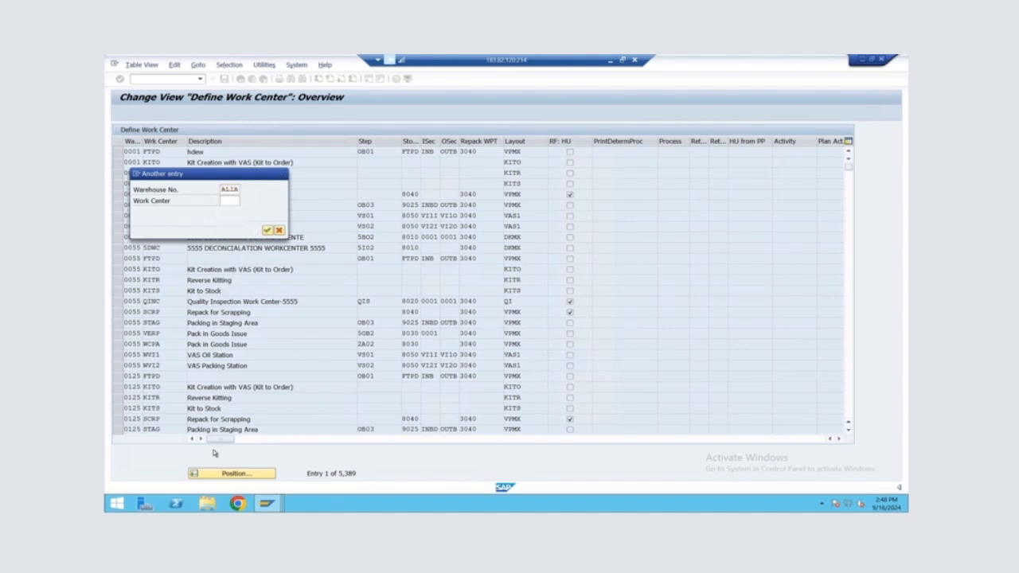
pyautogui.press('Return')
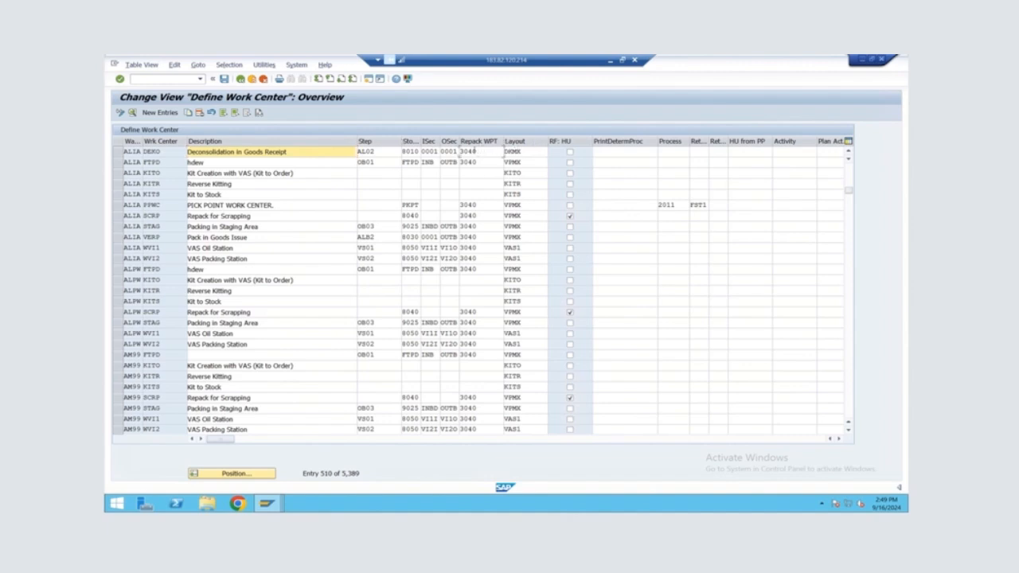
# Select the repack WPT of ALIA work center DEKO, save the work center view and return to SAP Easy Access
pyautogui.click(475, 152)
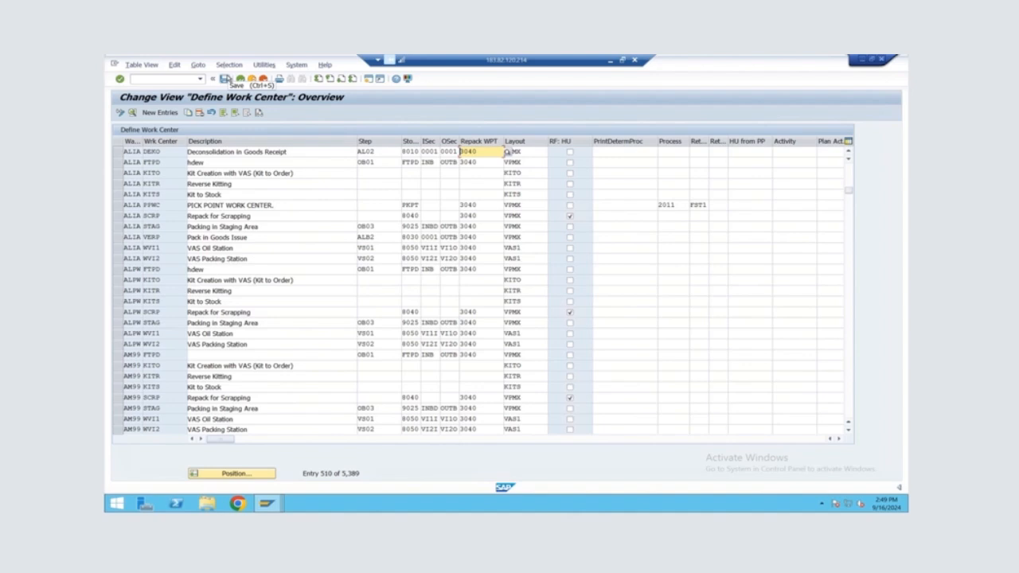
pyautogui.click(226, 79)
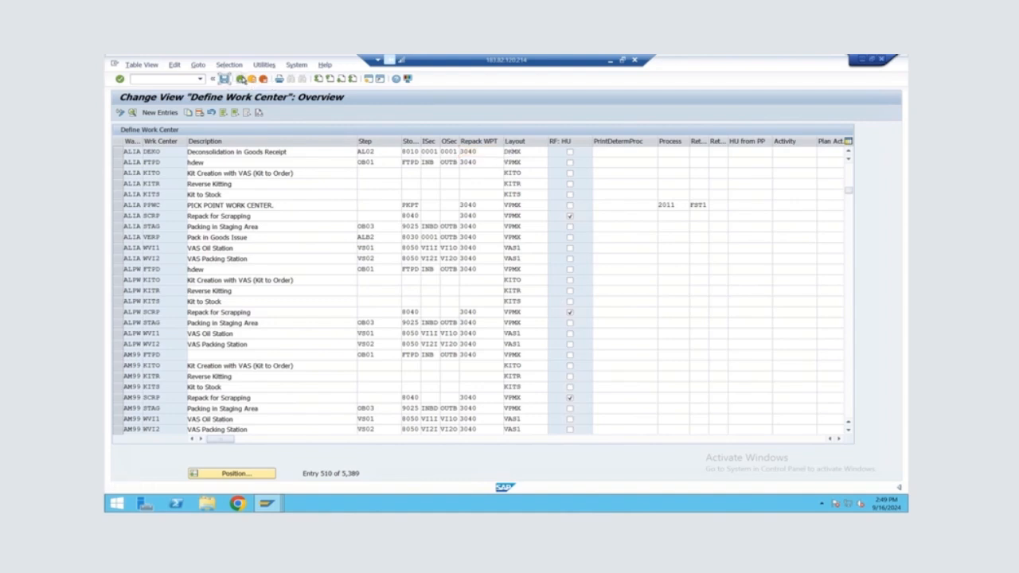
pyautogui.click(241, 79)
pyautogui.click(240, 79)
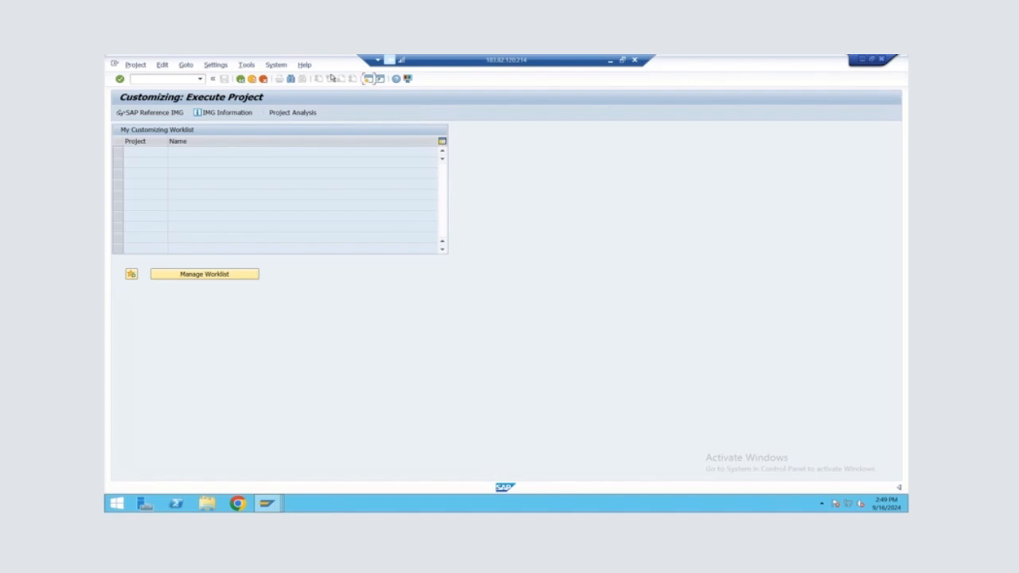
pyautogui.click(240, 79)
# Start transaction /SCWM/TWORKST to display the work center master data attributes for warehouse ALIA
pyautogui.write('/N/SCCWM')
pyautogui.write('/')
pyautogui.press('BackSpace')
pyautogui.press('BackSpace')
pyautogui.press('BackSpace')
pyautogui.press('BackSpace')
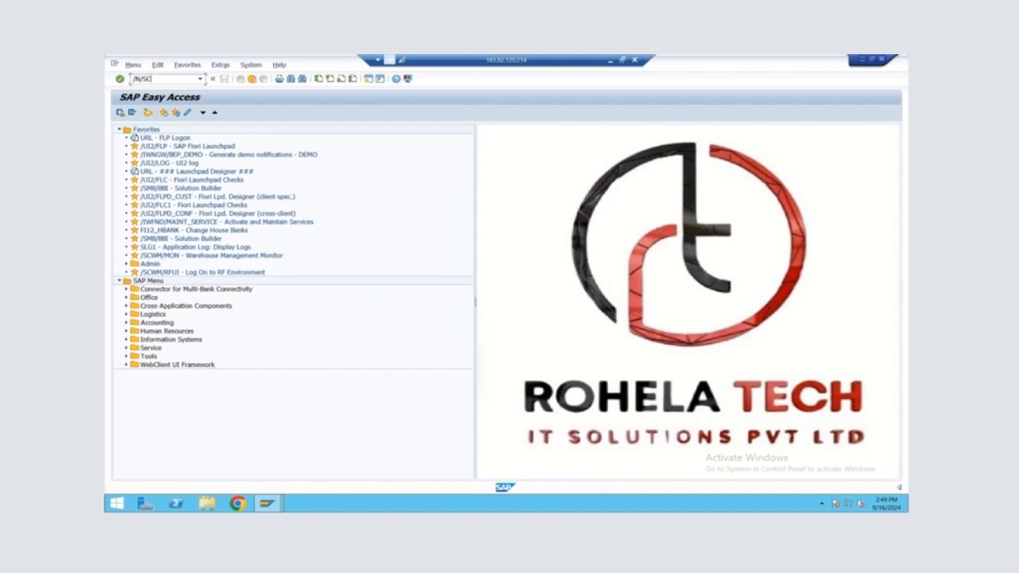
pyautogui.write('WM/')
pyautogui.write('TWORKST')
pyautogui.press('Return')
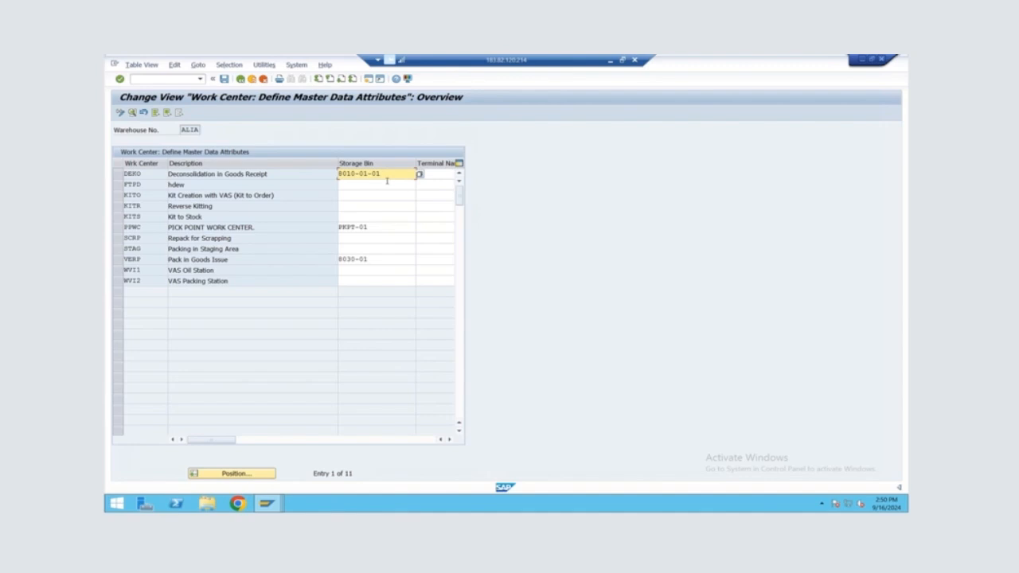
# Leave the work center attributes, start transaction SPRO and display the SAP Reference IMG
pyautogui.click(240, 79)
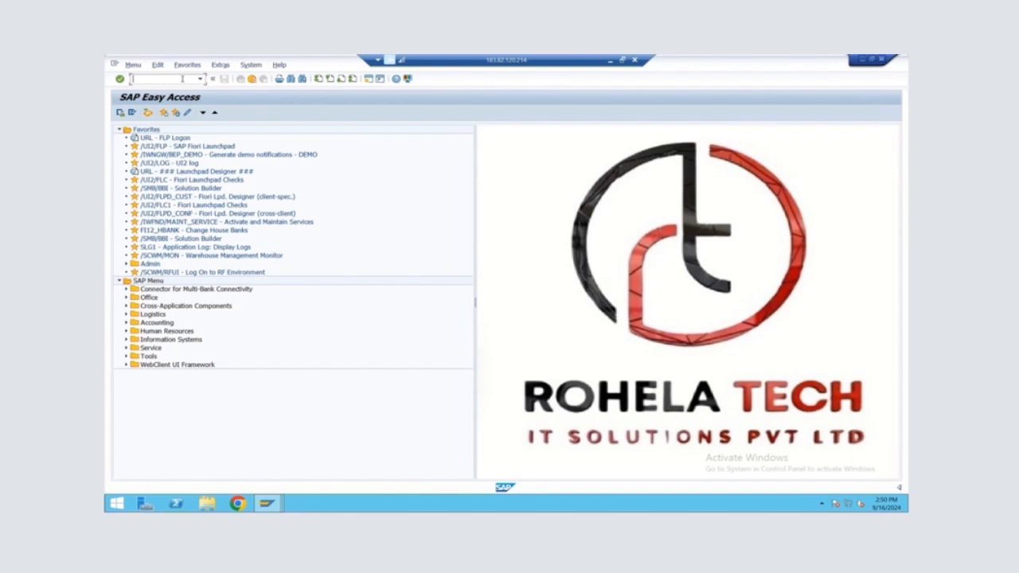
pyautogui.write('spro')
pyautogui.press('Return')
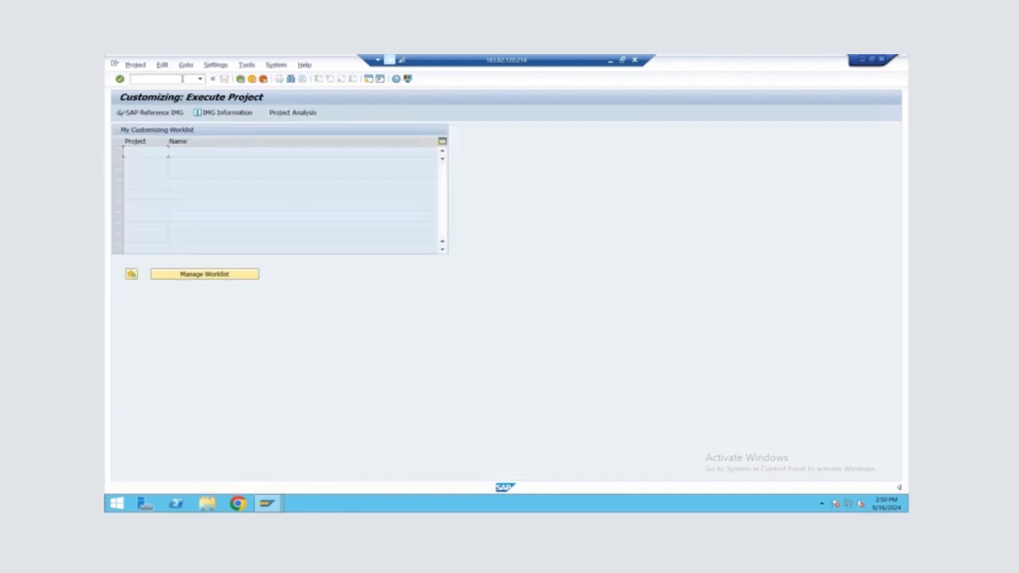
pyautogui.click(154, 114)
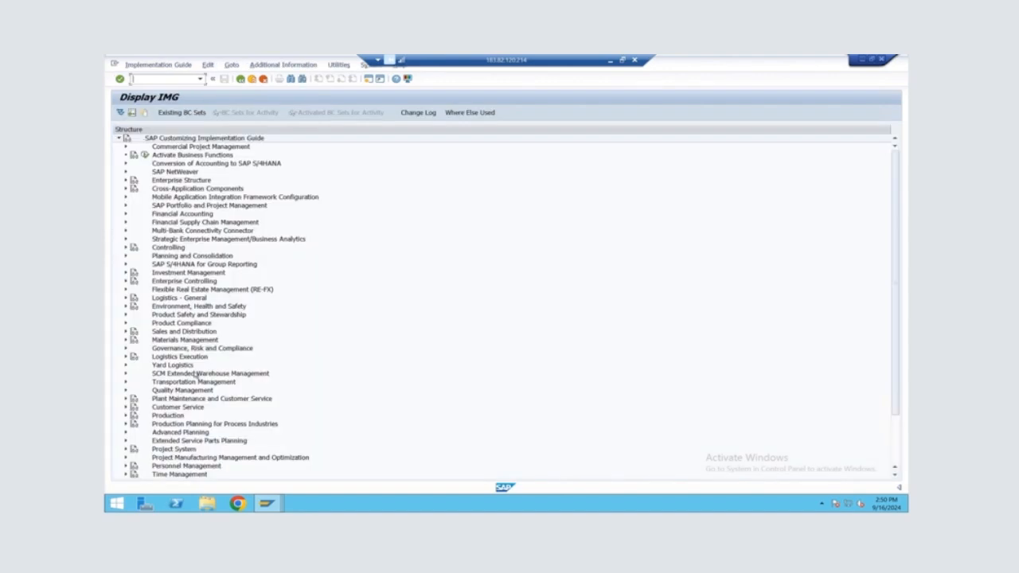
# Open Define Attributes for Deconsolidation under SCM Extended Warehouse Management, Extended Warehouse Management, Goods Receipt Process, Deconsolidation
pyautogui.click(125, 374)
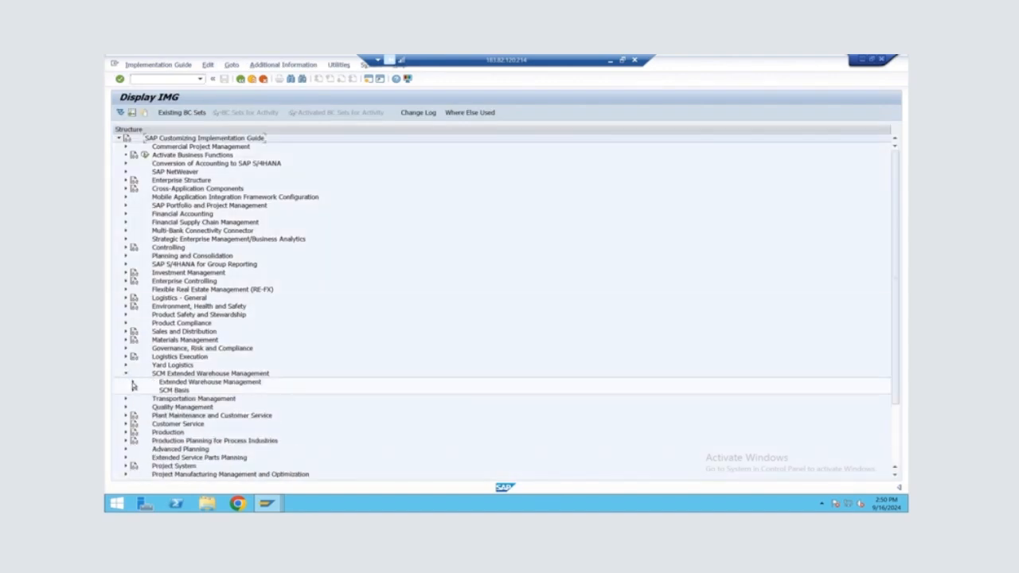
pyautogui.click(133, 383)
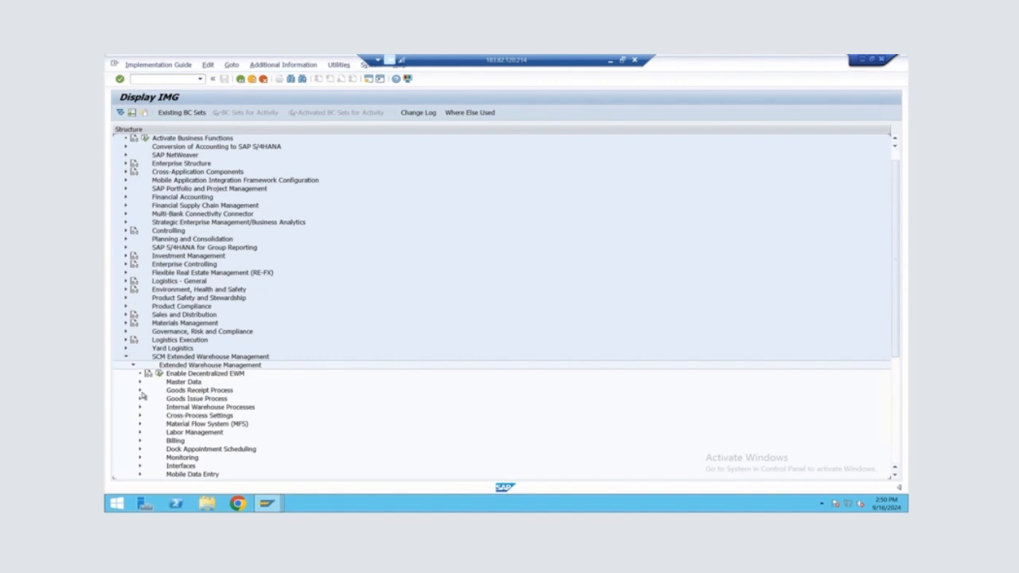
pyautogui.click(141, 391)
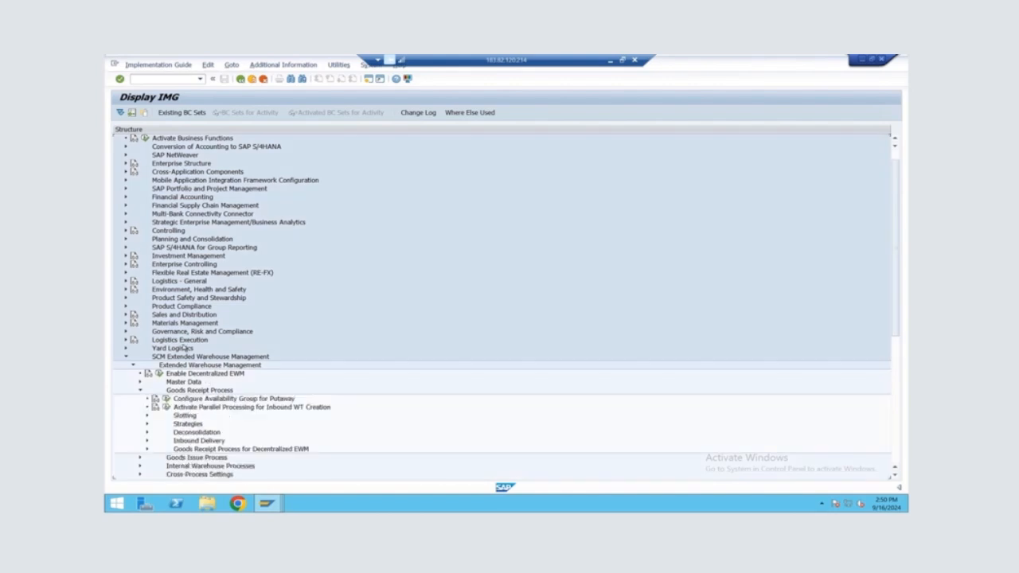
pyautogui.scroll(-1, 186, 348)
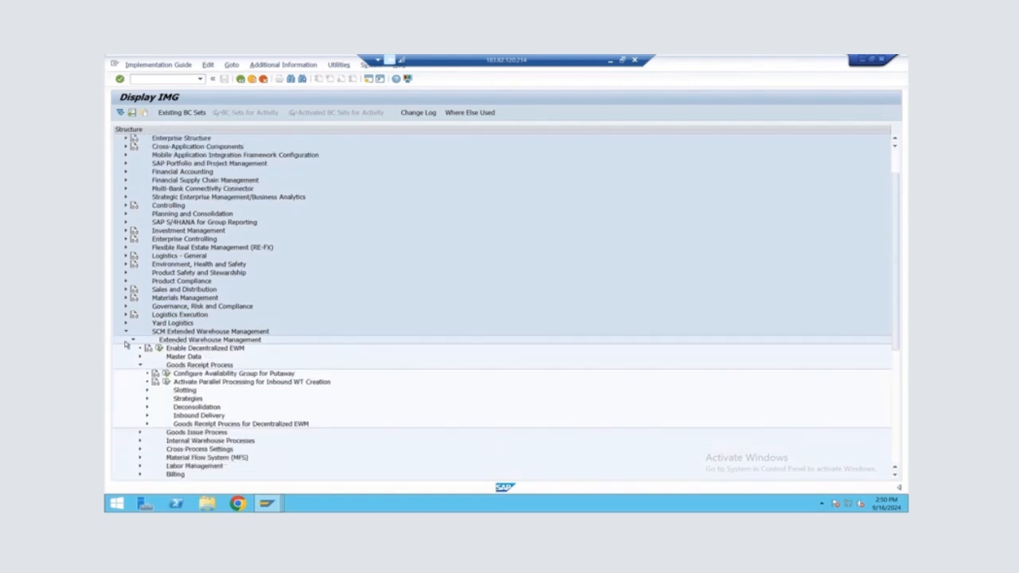
pyautogui.click(148, 407)
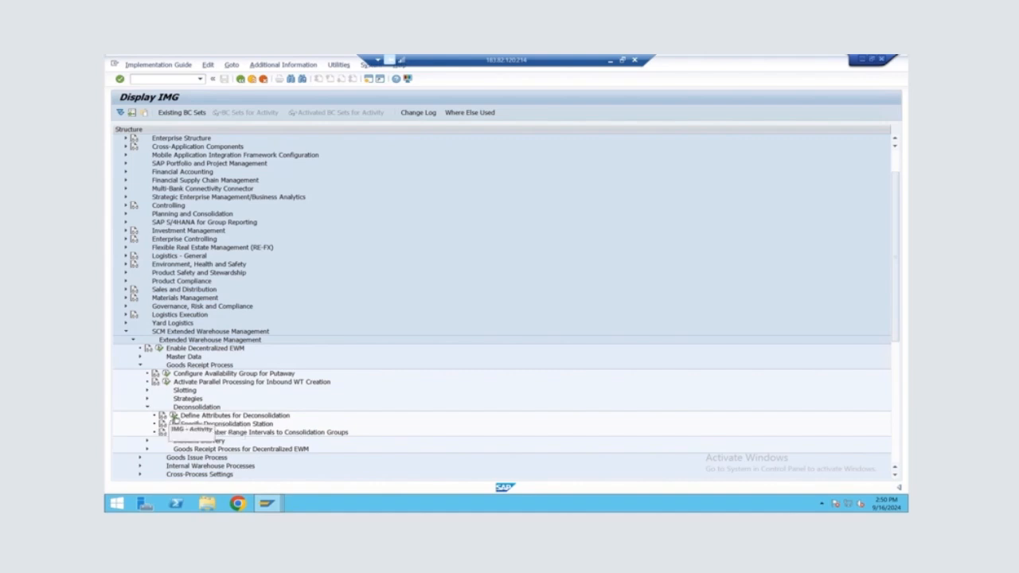
pyautogui.click(175, 416)
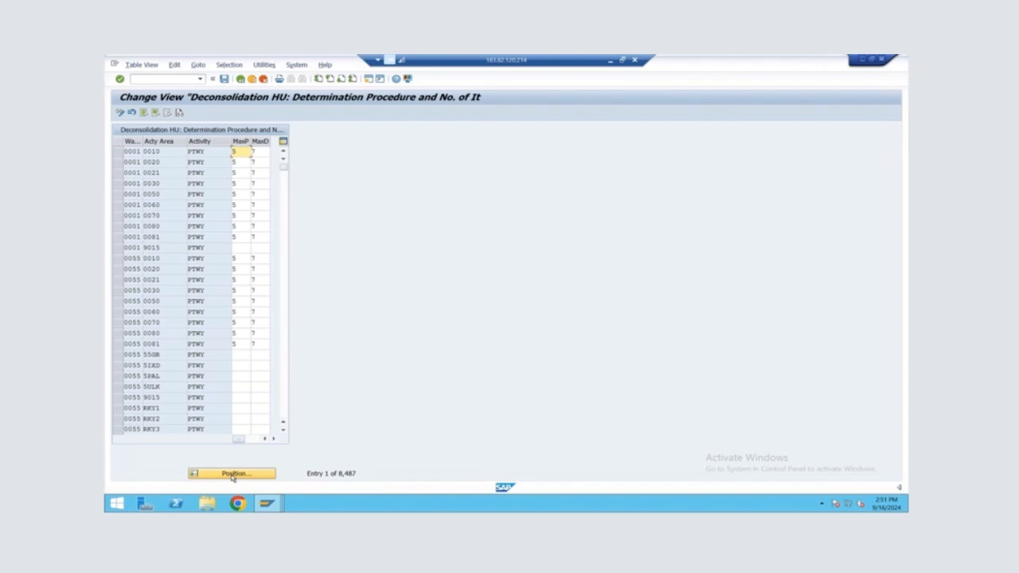
# Open a new GUI window and try to start transaction /SCWM/GNA
pyautogui.moveTo(560, 61)
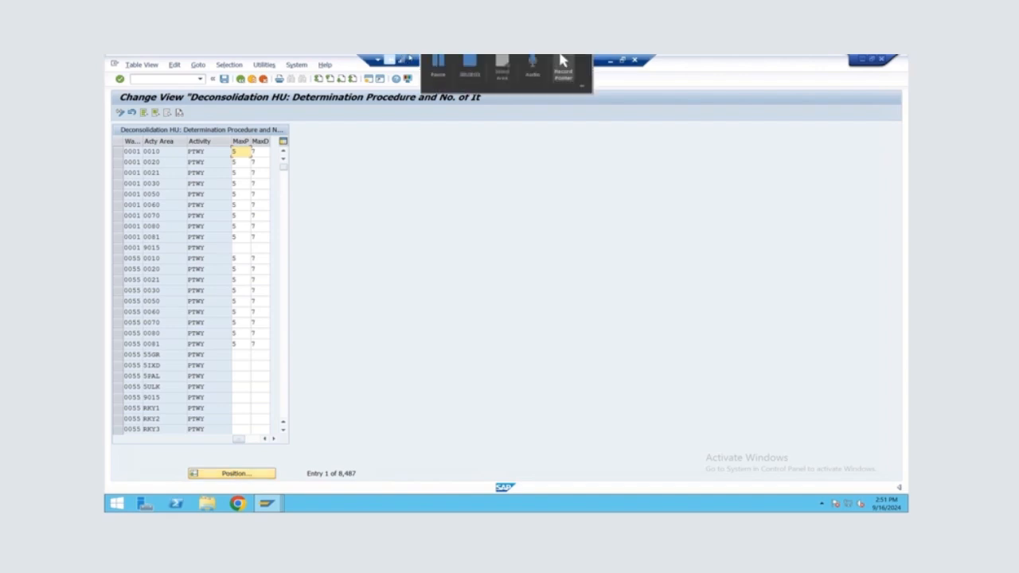
pyautogui.click(368, 79)
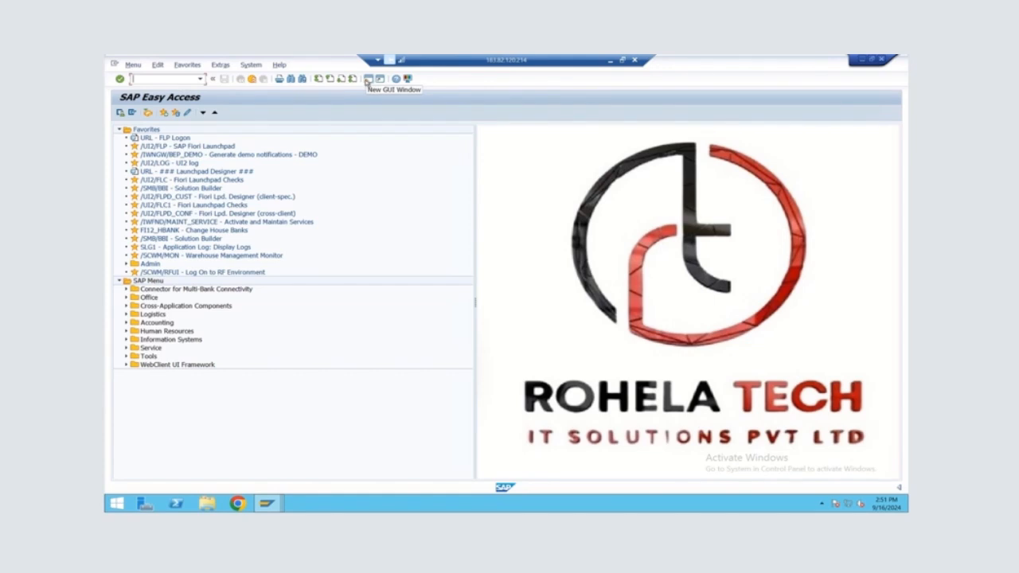
pyautogui.write('/N/SC')
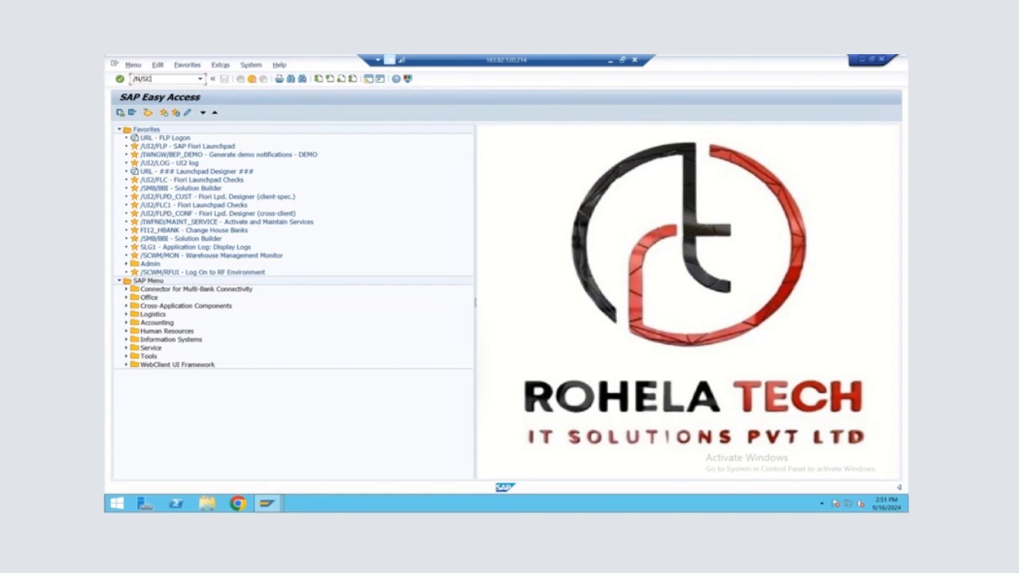
pyautogui.write('WM/GNA')
pyautogui.press('Return')
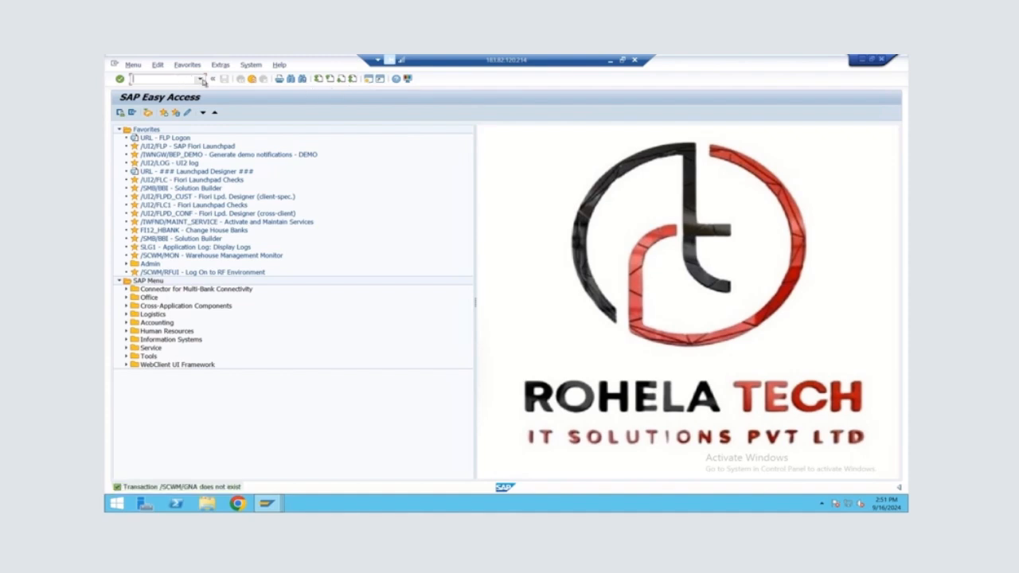
# Recall the last transaction code, correct it and open the activity area creation program /SCWM/R_AREA_LGTYP_CREATE
pyautogui.click(200, 79)
pyautogui.click(173, 87)
pyautogui.click(170, 79)
pyautogui.write('E')
pyautogui.press('Return')
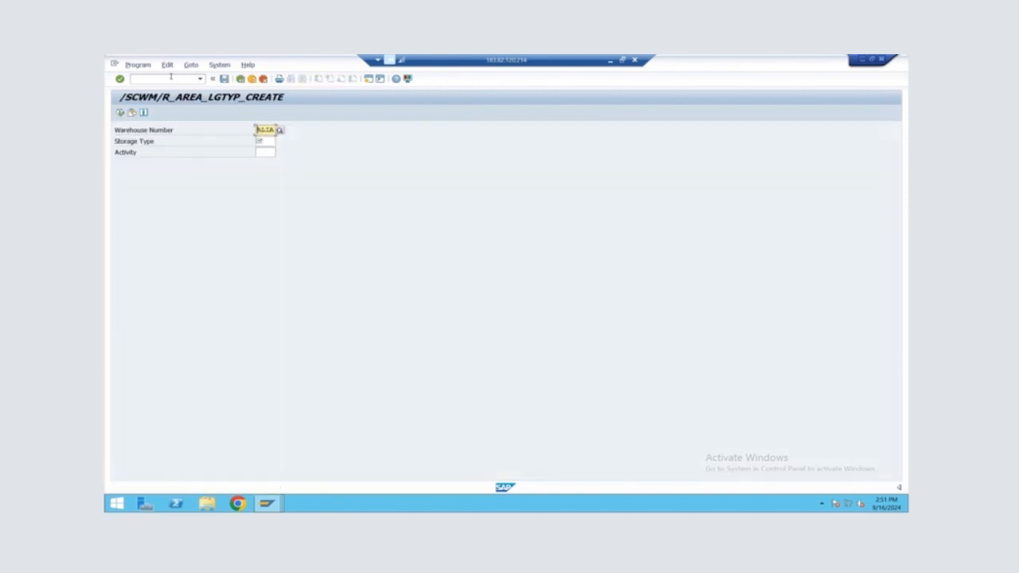
# Switch back to the deconsolidation attributes window, position the list at warehouse ALIA and return to the guide
pyautogui.hotkey('alt', 'Tab')
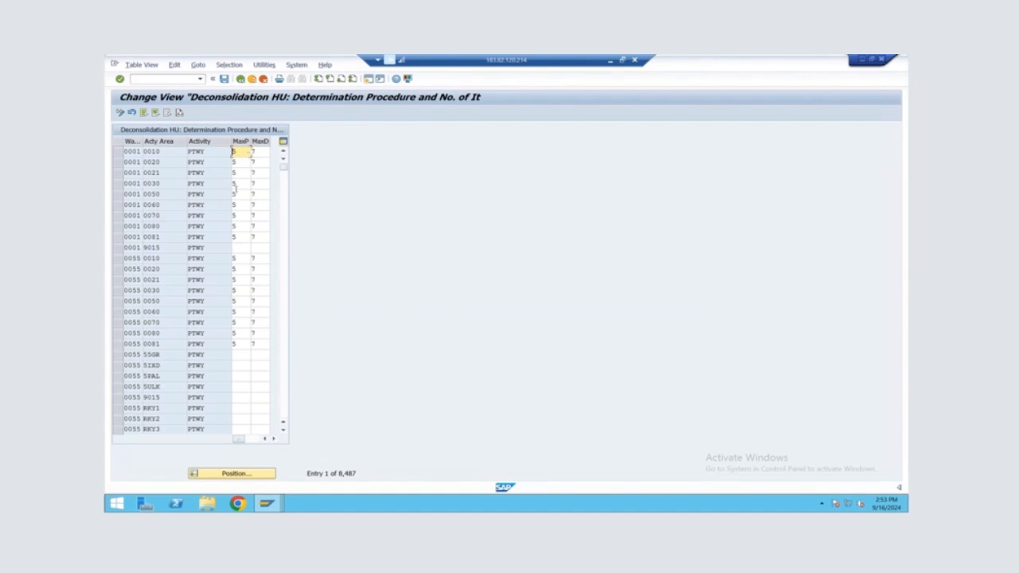
pyautogui.scroll(-5, 206, 394)
pyautogui.scroll(1, 210, 480)
pyautogui.click(215, 475)
pyautogui.write('ws18')
pyautogui.press('Return')
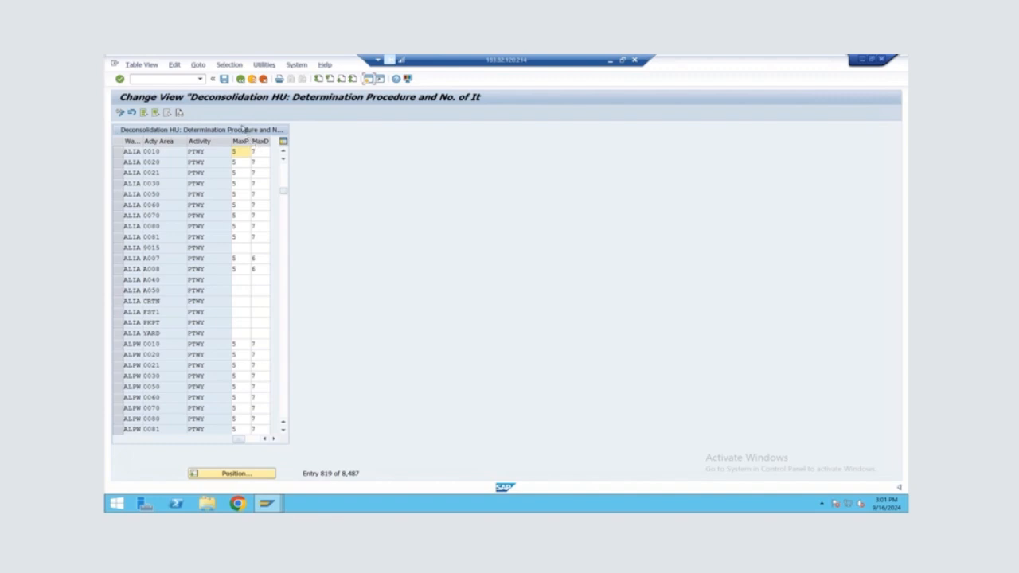
pyautogui.click(240, 81)
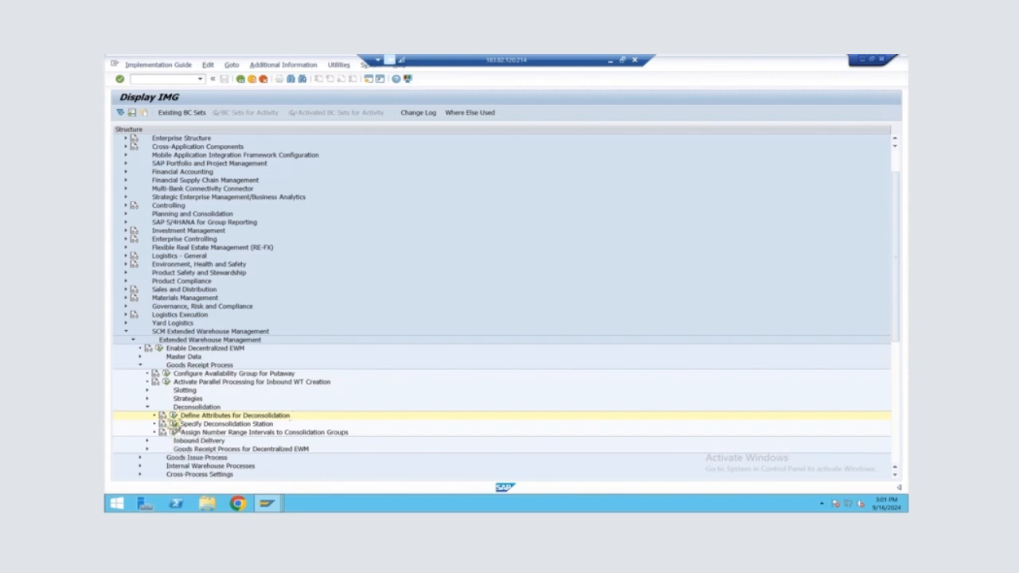
# Open Specify Deconsolidation Station and position the list at warehouse ALIA
pyautogui.click(174, 424)
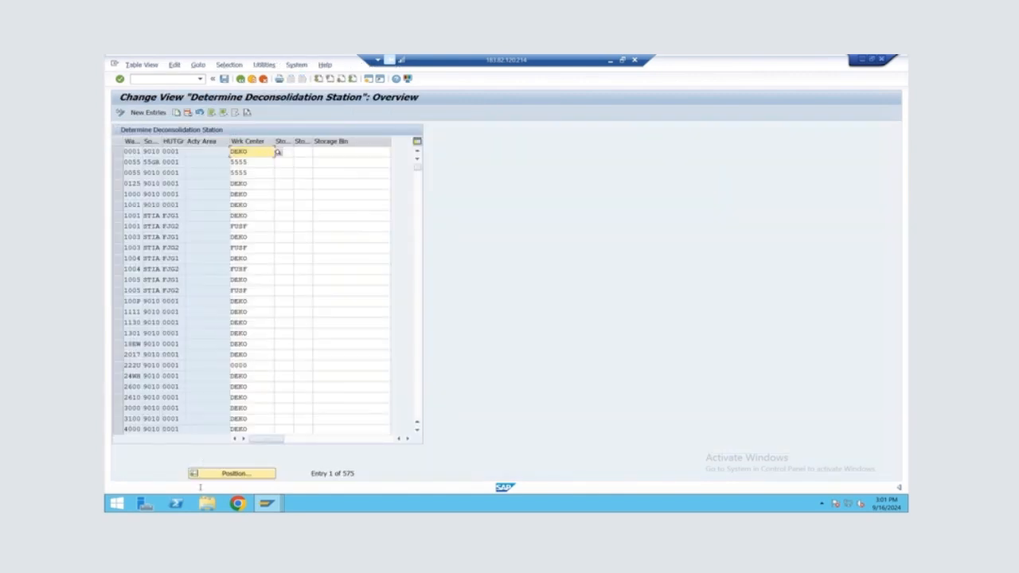
pyautogui.click(212, 477)
pyautogui.write('ALIA')
pyautogui.press('Return')
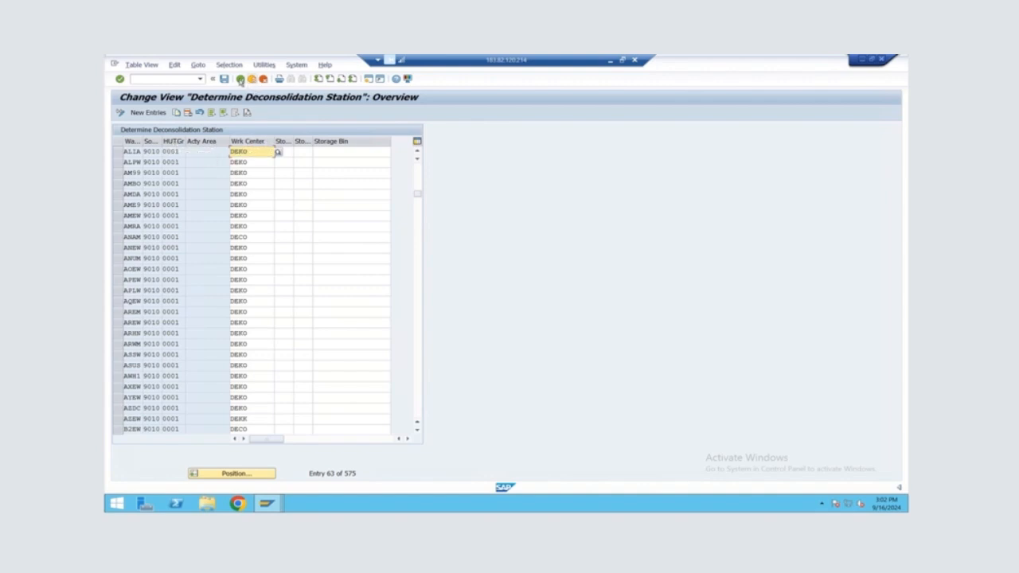
# Return to the guide, open Assign Storage Bins to Activity Areas under Master Data, and position the list at warehouse ALIA
pyautogui.click(240, 79)
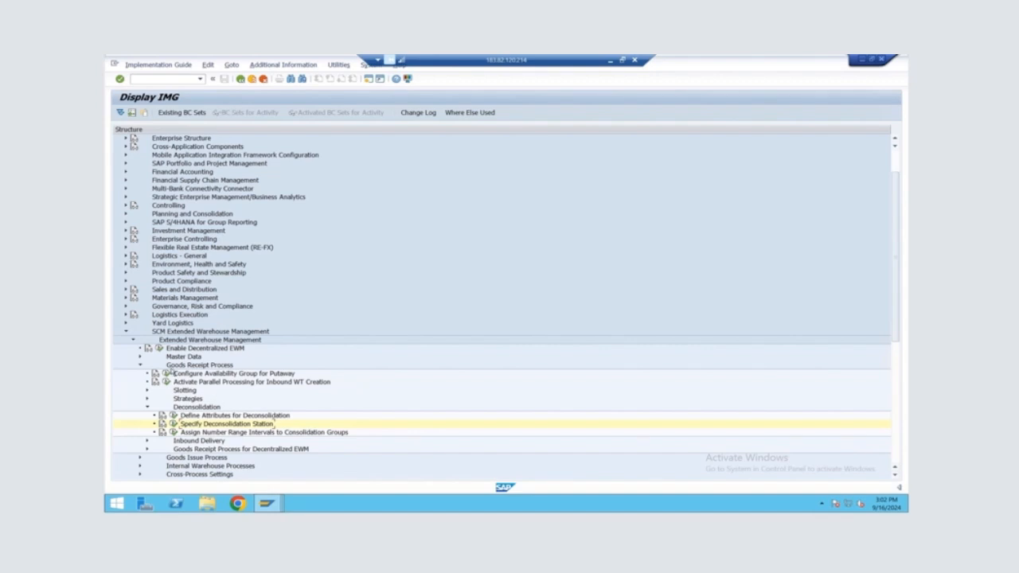
pyautogui.click(140, 358)
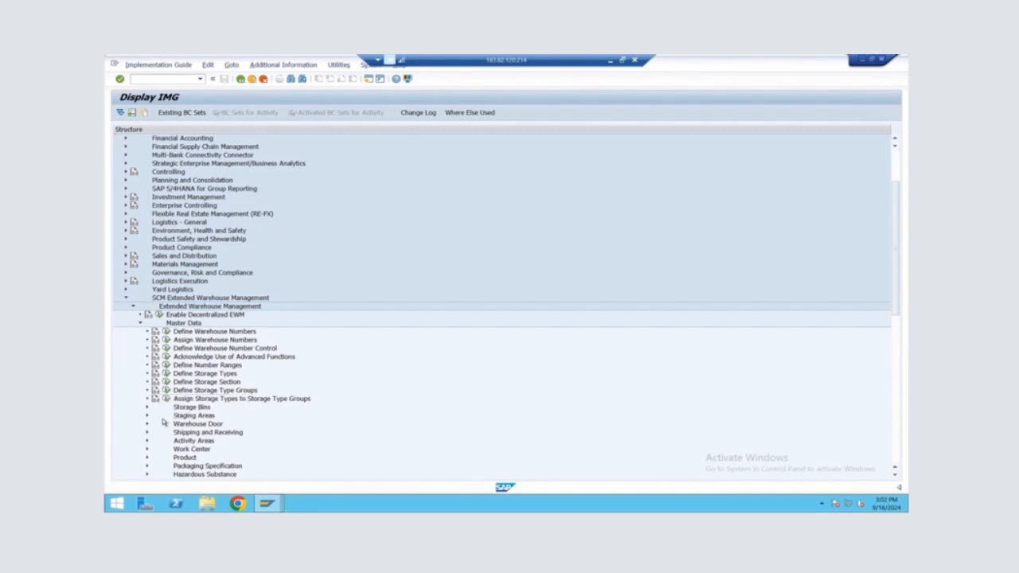
pyautogui.click(148, 441)
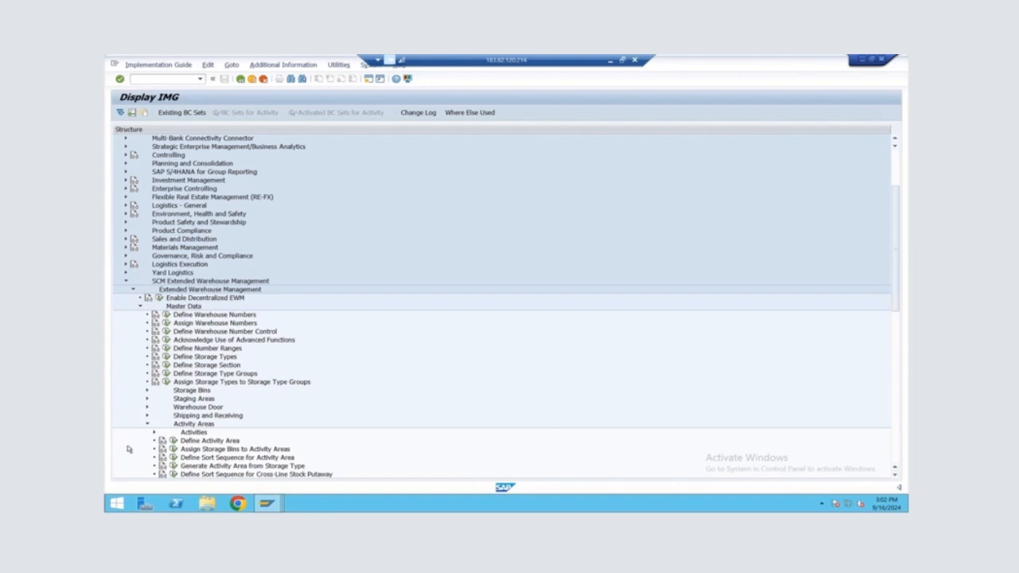
pyautogui.click(174, 450)
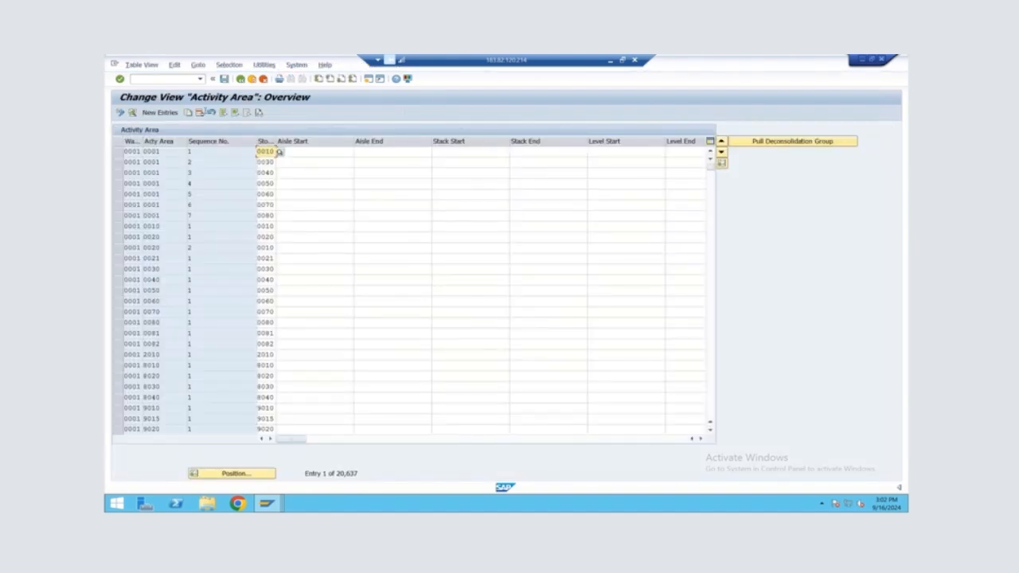
pyautogui.click(237, 474)
pyautogui.write('ALIA')
pyautogui.press('Return')
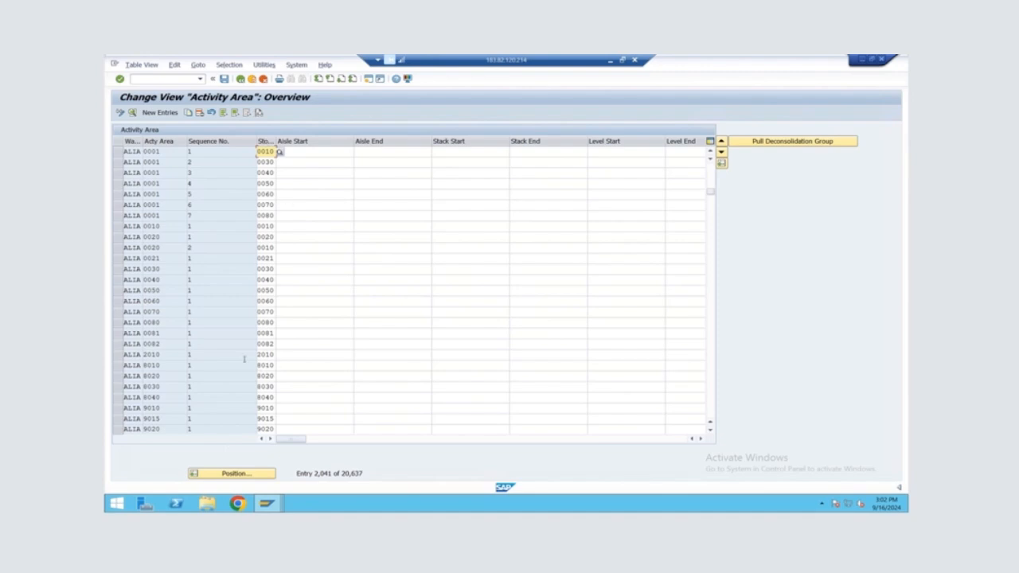
# Open the details of ALIA activity area 8010 and pull a deconsolidation group for it
pyautogui.click(117, 365)
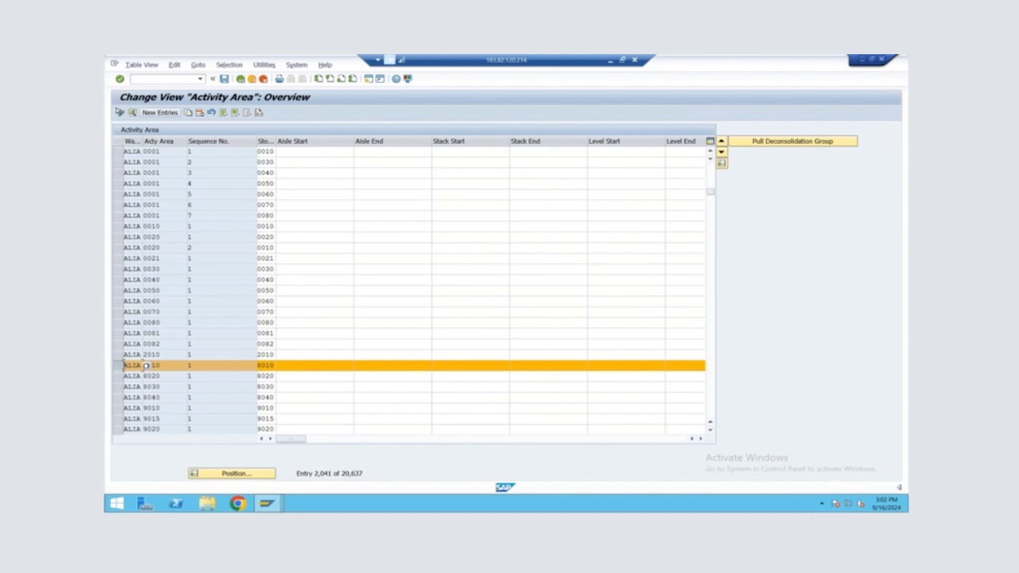
pyautogui.click(133, 113)
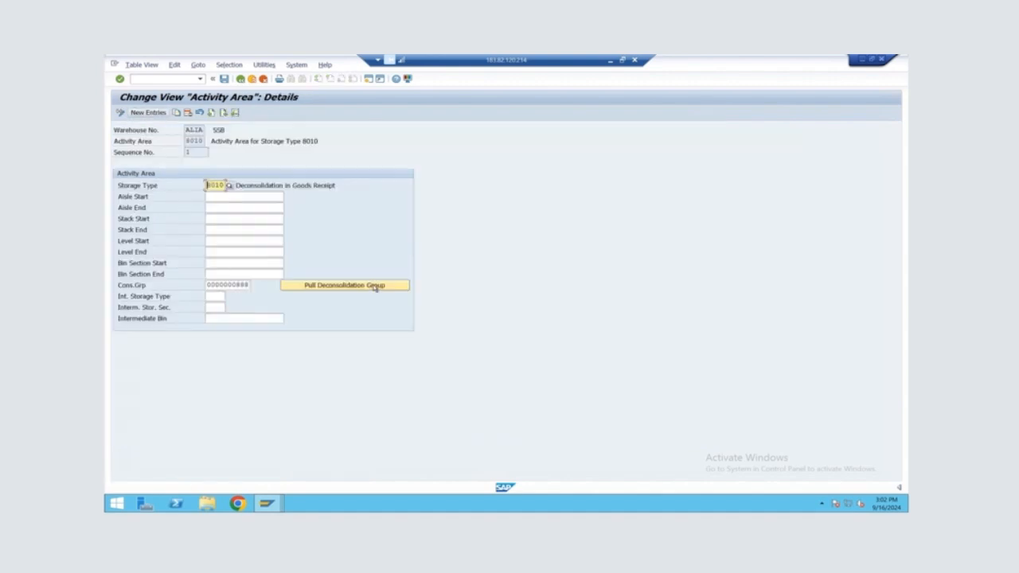
pyautogui.click(350, 285)
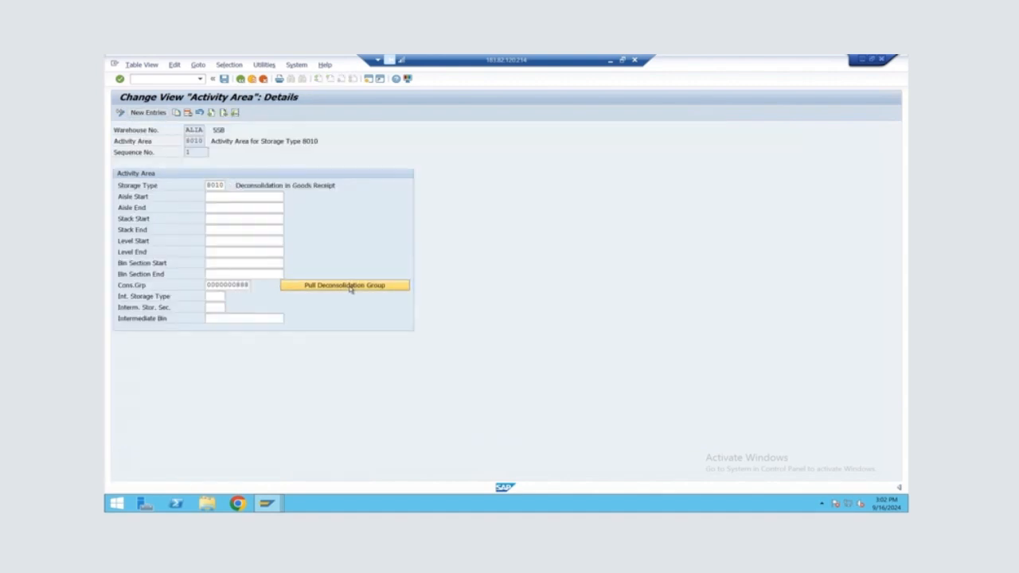
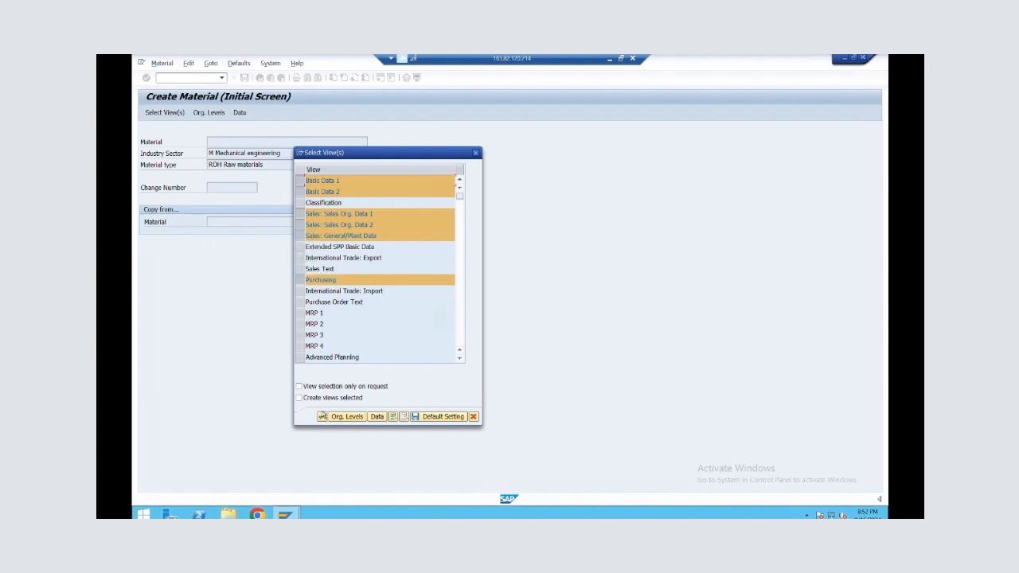
# Accept the preselected views and set plant ALNP, storage location ROD, sales organization ALSO and distribution channel 01 for the new raw material
pyautogui.scroll(-4, 322, 330)
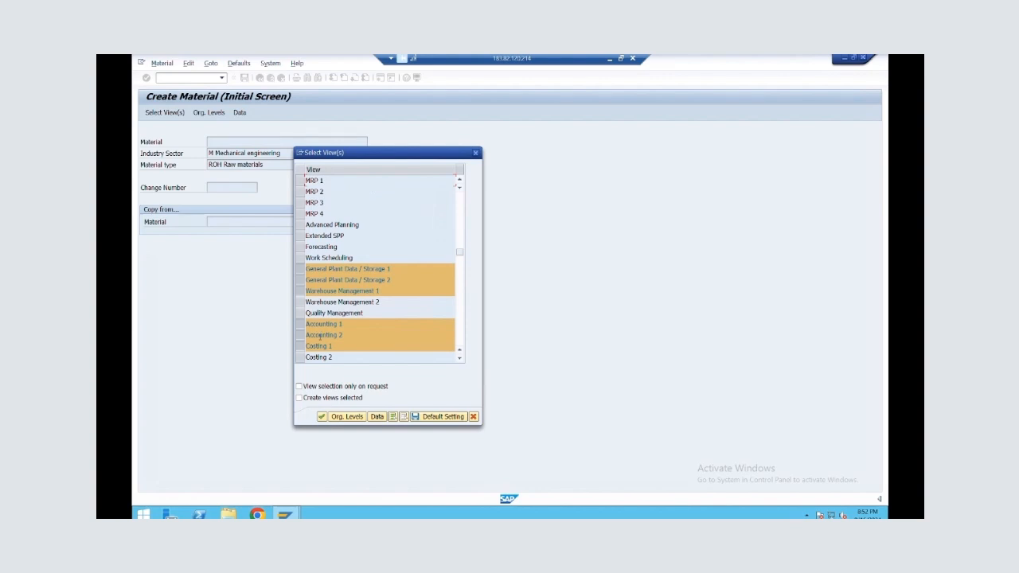
pyautogui.click(323, 417)
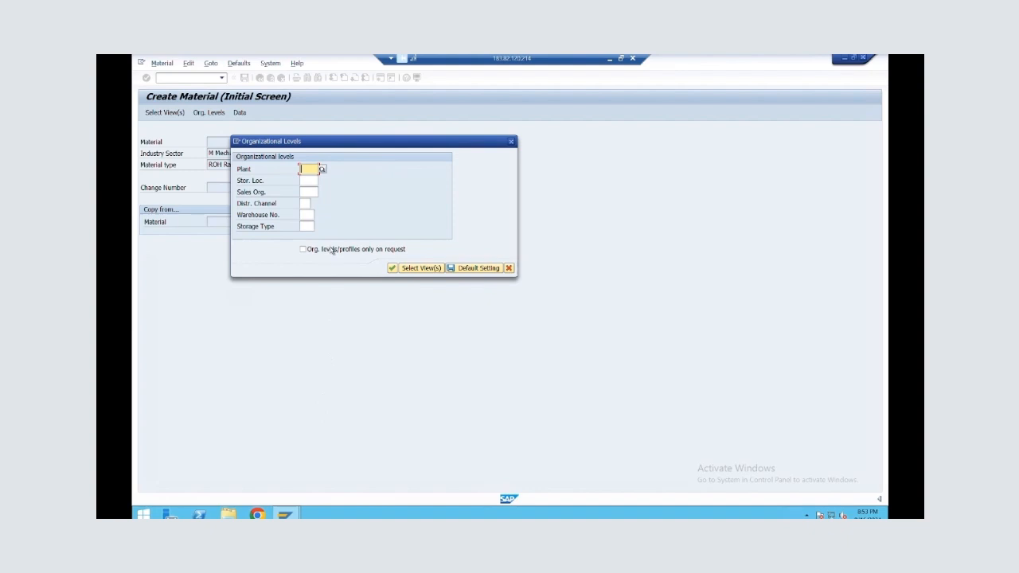
pyautogui.write('ALNF')
pyautogui.press('Tab')
pyautogui.write('ROD')
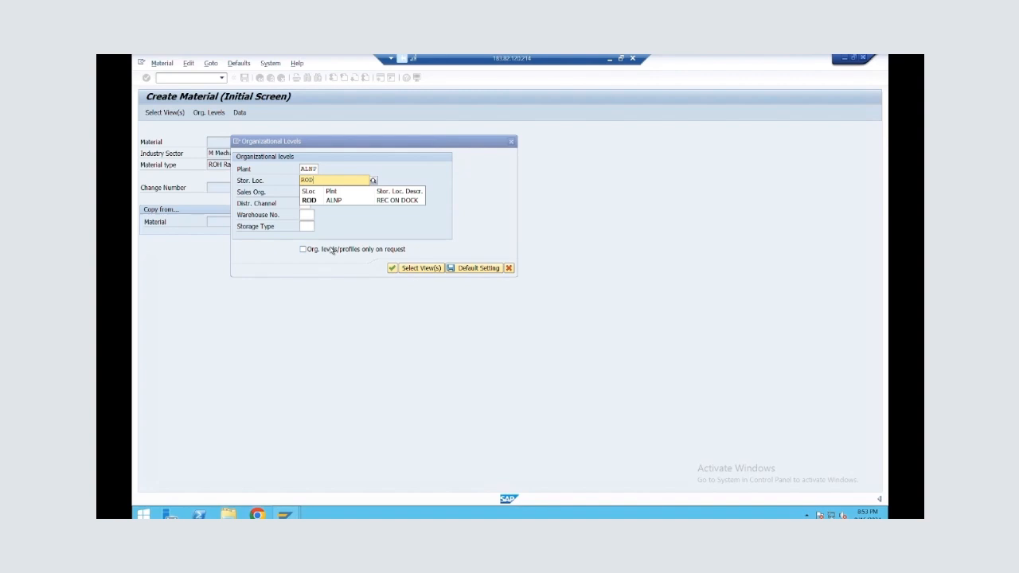
pyautogui.press('Tab')
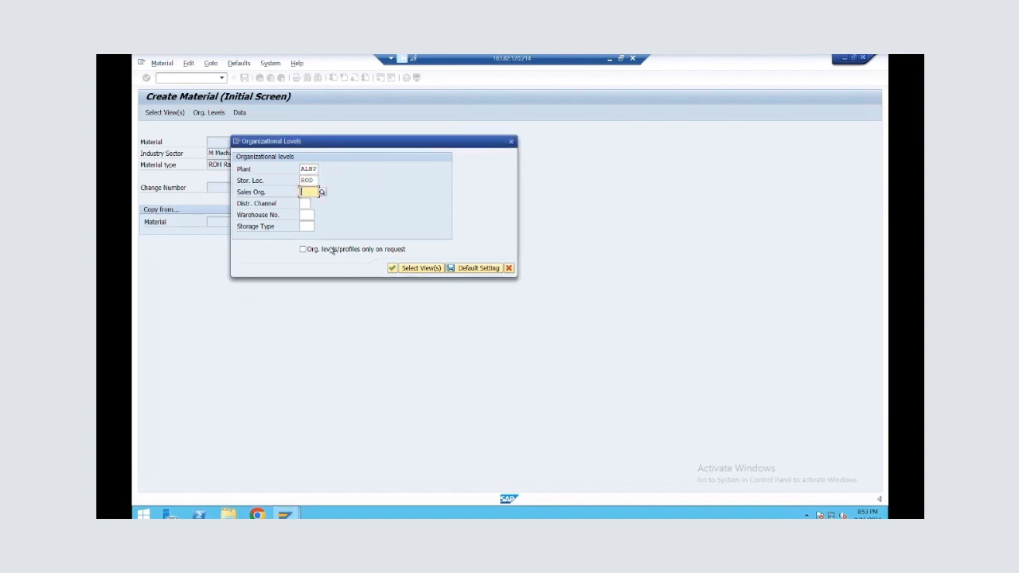
pyautogui.write('ALSO')
pyautogui.press('Tab')
pyautogui.press('F4')
pyautogui.press('Return')
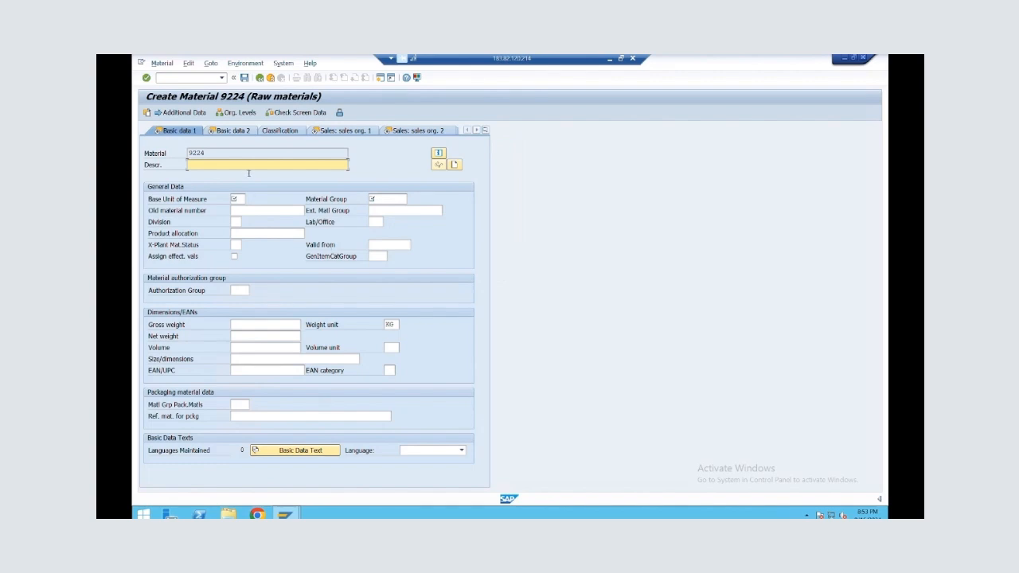
# Enter the description TEST MAT FFOR INB POSC, base unit of measure EA and material group 01 in Basic data 1
pyautogui.write('TEST ')
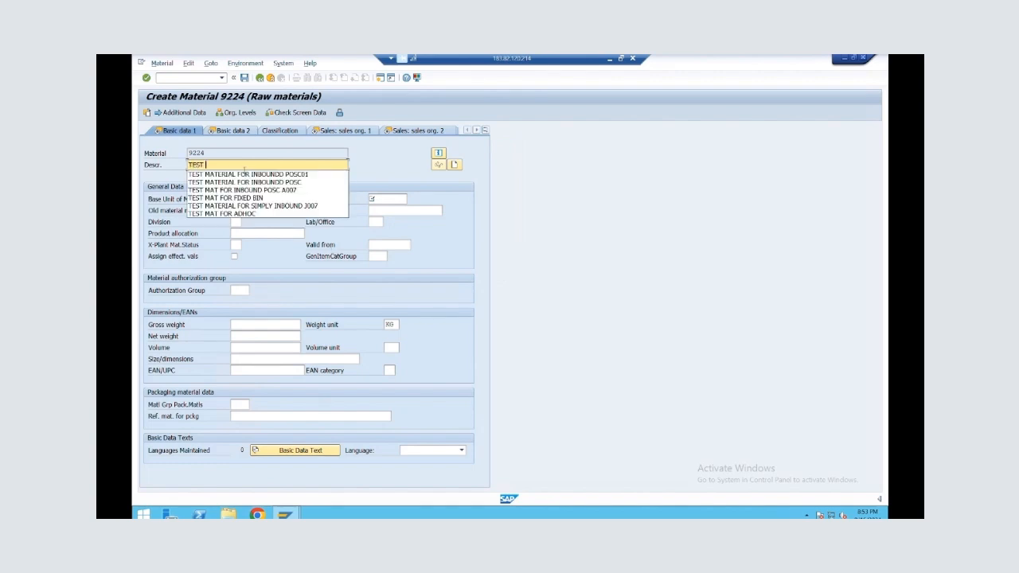
pyautogui.write('MAT FFOR INB POSC')
pyautogui.press('Tab')
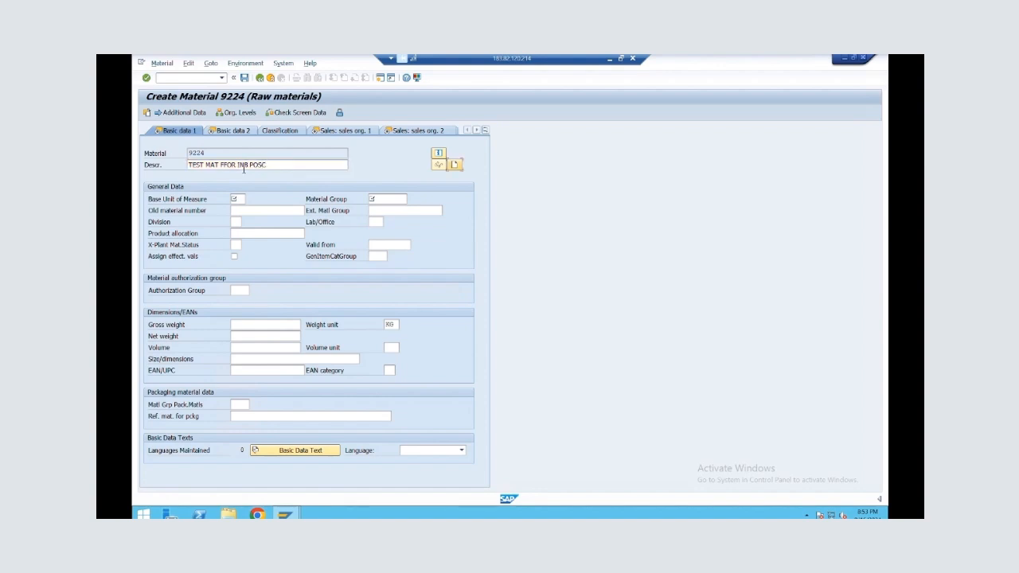
pyautogui.press('Tab')
pyautogui.write('EA')
pyautogui.click(371, 199)
pyautogui.write('01')
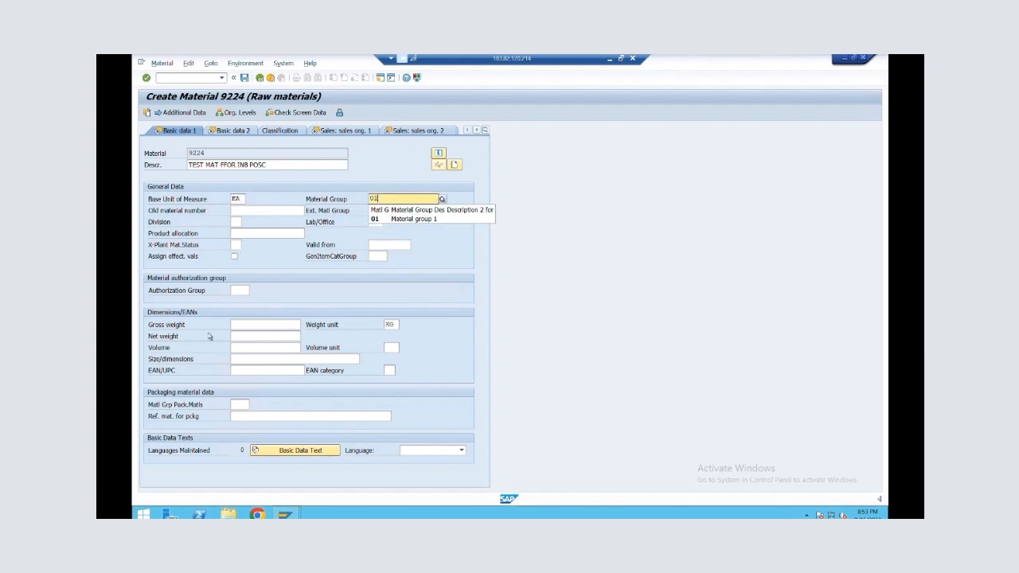
# Set the gross and net weight to 1 KG and continue past Basic data 2 to the first sales organization view
pyautogui.click(239, 324)
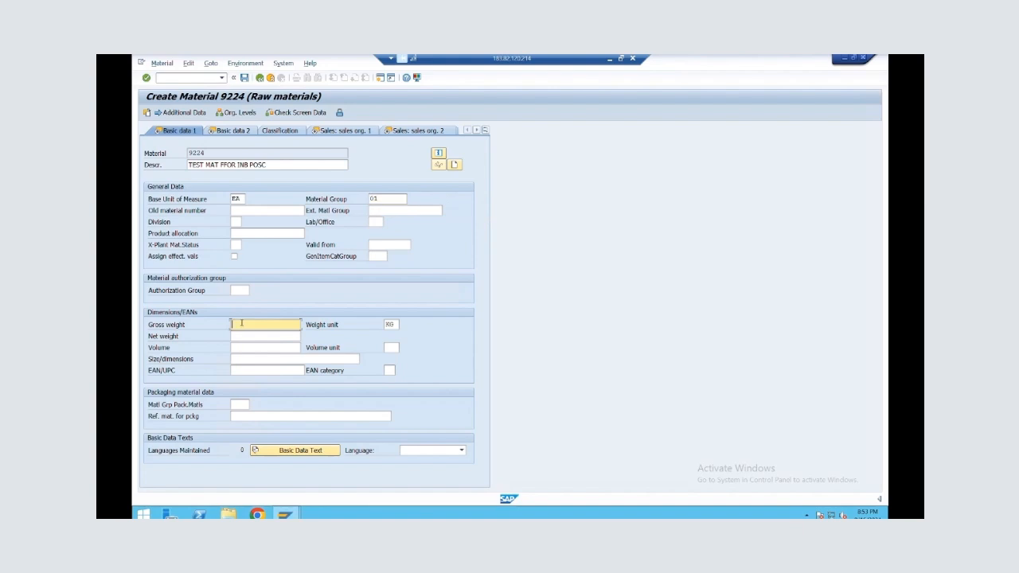
pyautogui.write('11')
pyautogui.press('Return')
pyautogui.press('Return')
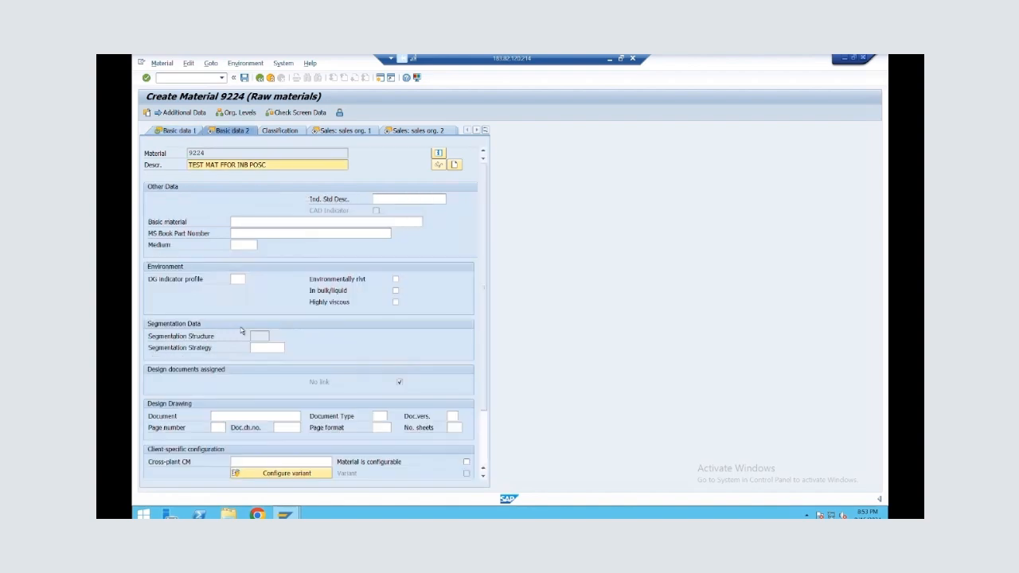
pyautogui.press('Return')
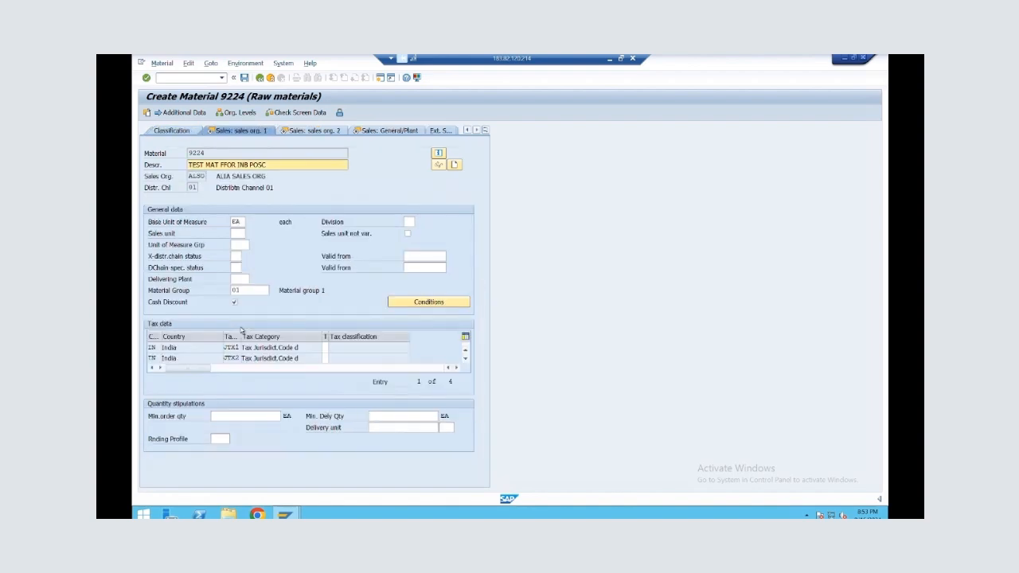
# Set the tax classification to 0 for all four tax categories and continue to the second sales organization view
pyautogui.press('Return')
pyautogui.write('0')
pyautogui.press('Down')
pyautogui.write('0')
pyautogui.press('Down')
pyautogui.write('0')
pyautogui.press('Down')
pyautogui.write('0')
pyautogui.press('Return')
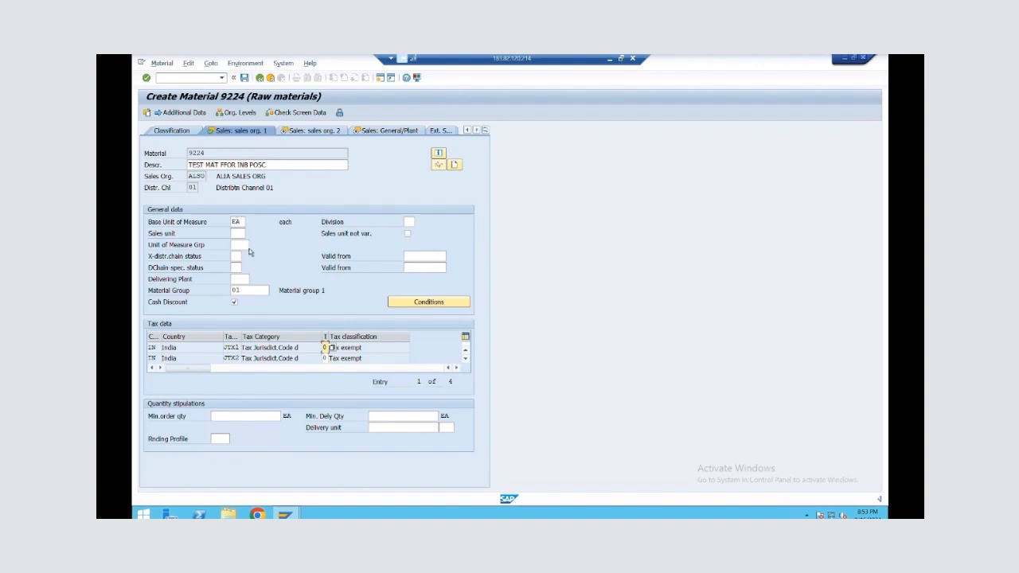
pyautogui.press('Return')
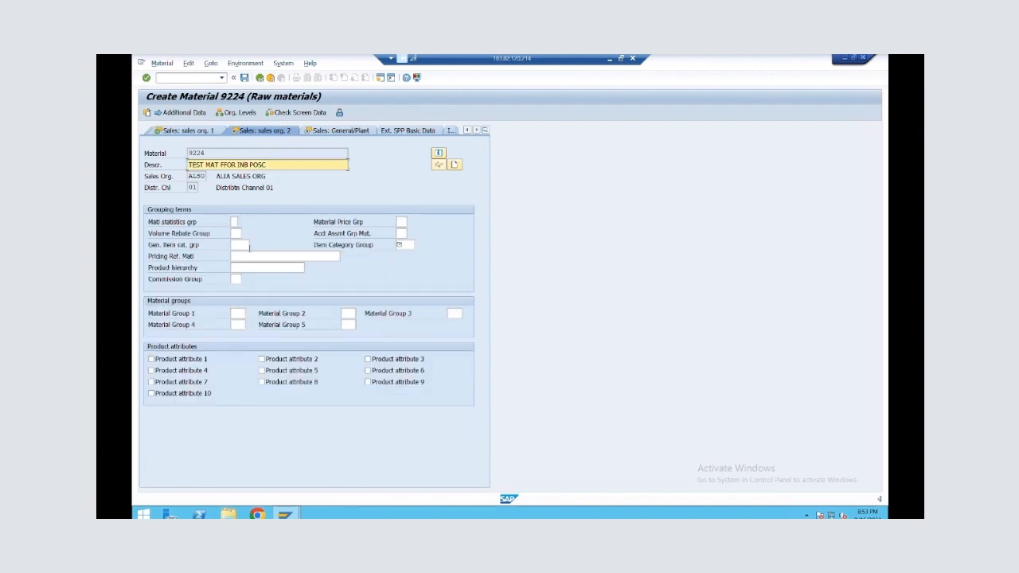
# Set the item category group to 002 and the availability check to 0, continuing to the Purchasing view
pyautogui.click(407, 243)
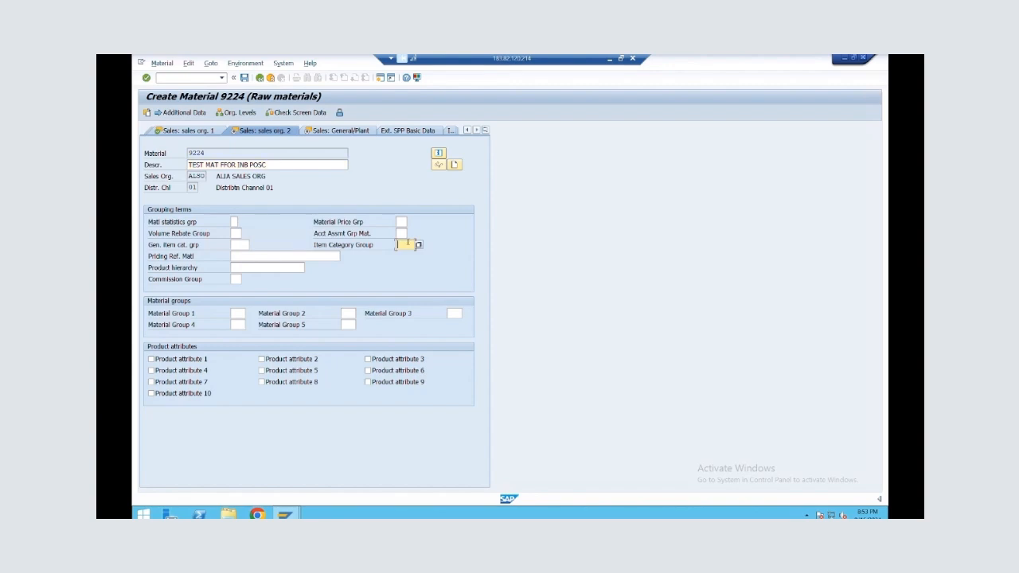
pyautogui.write('002')
pyautogui.press('Return')
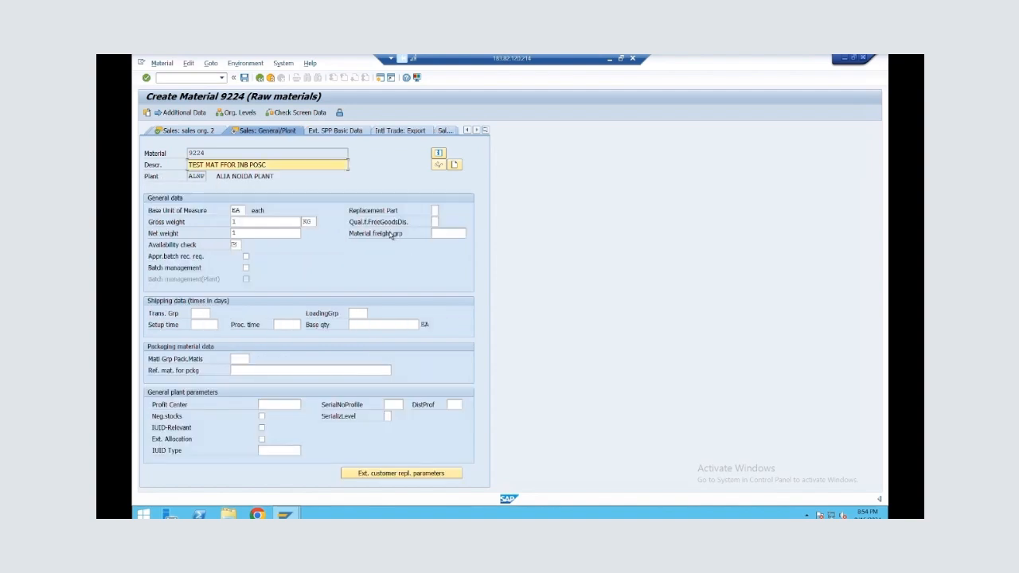
pyautogui.click(237, 245)
pyautogui.write('0')
pyautogui.press('Return')
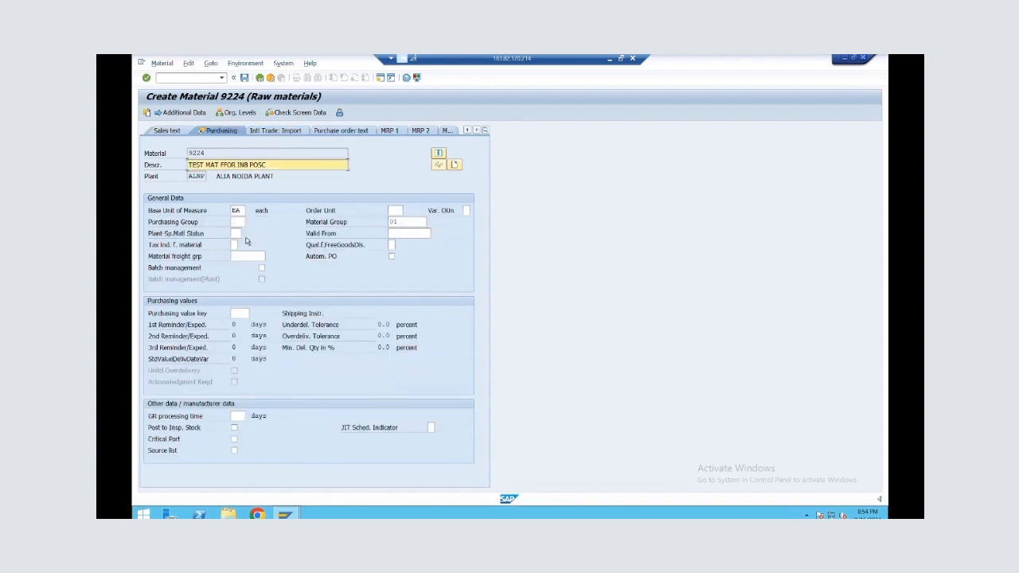
# Continue through the purchasing, plant data and warehouse management views to Accounting 1 without adding entries
pyautogui.press('Return')
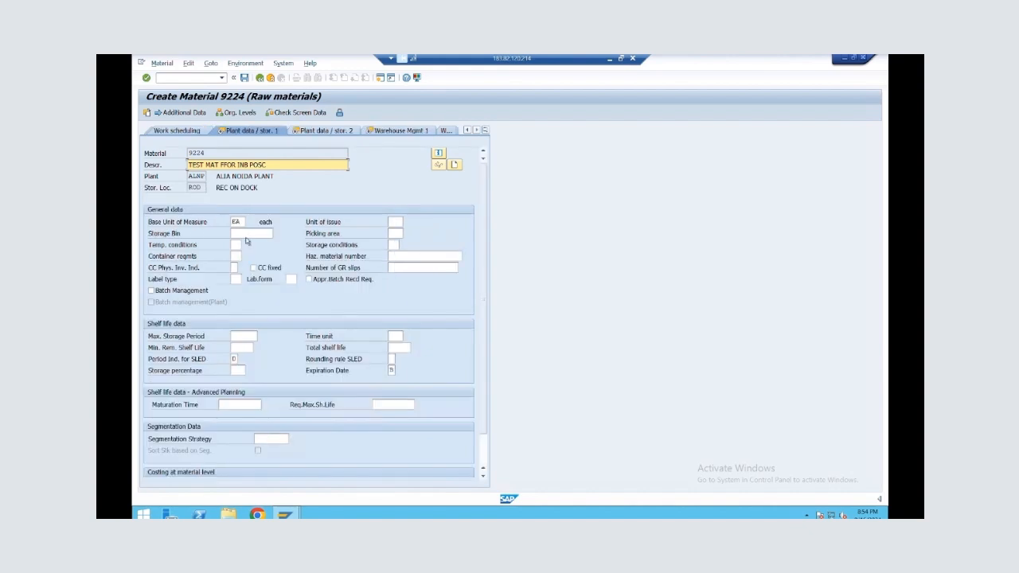
pyautogui.press('Return')
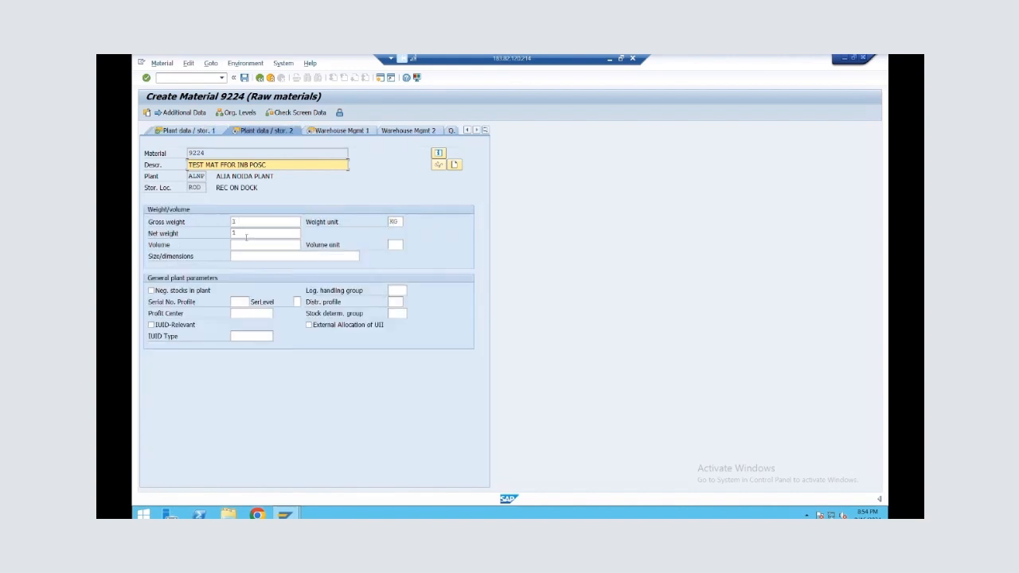
pyautogui.press('Return')
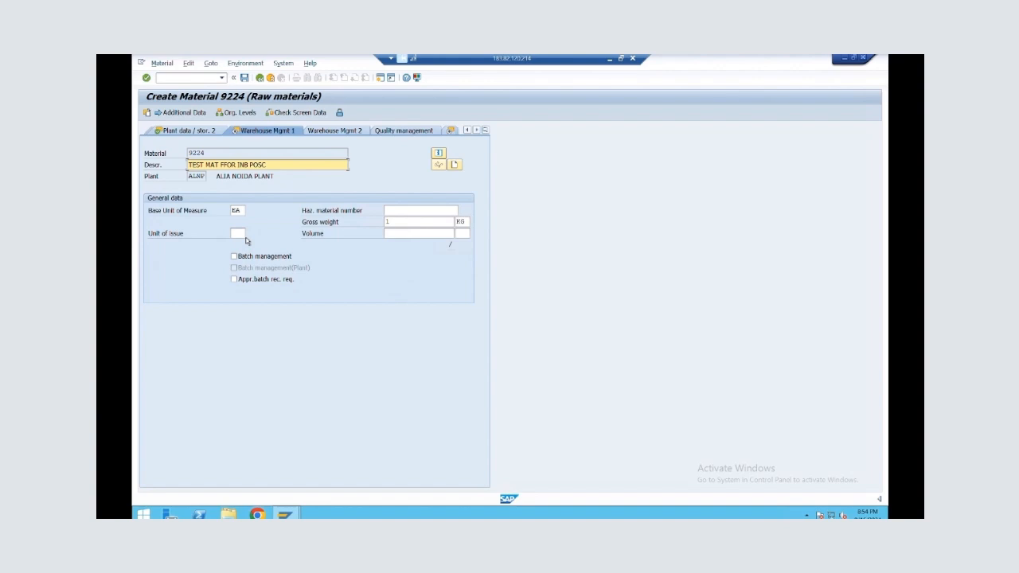
pyautogui.press('Return')
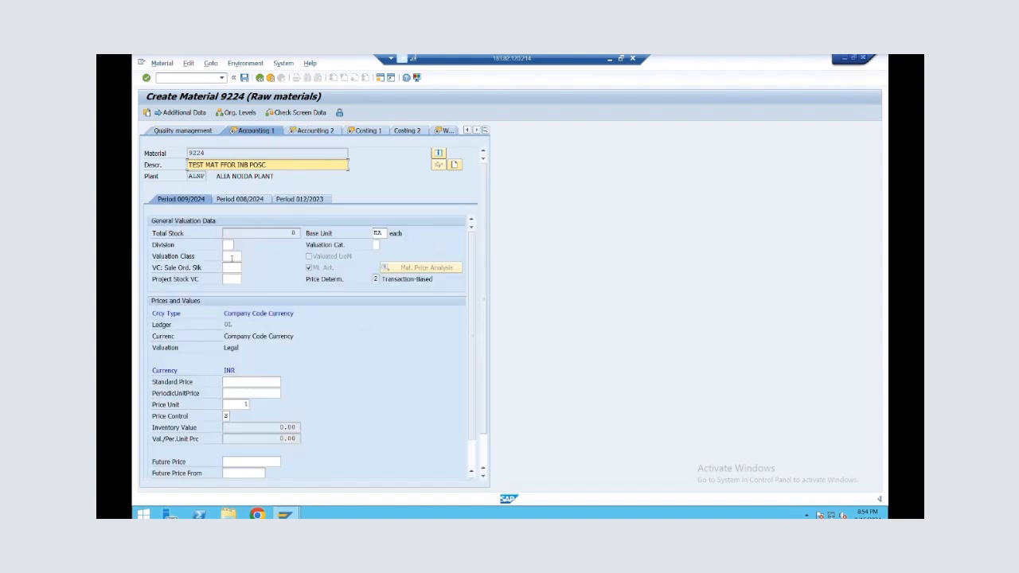
# Set the valuation class to 3000 in Accounting 1 and continue to Accounting 2
pyautogui.click(232, 256)
pyautogui.write('3000')
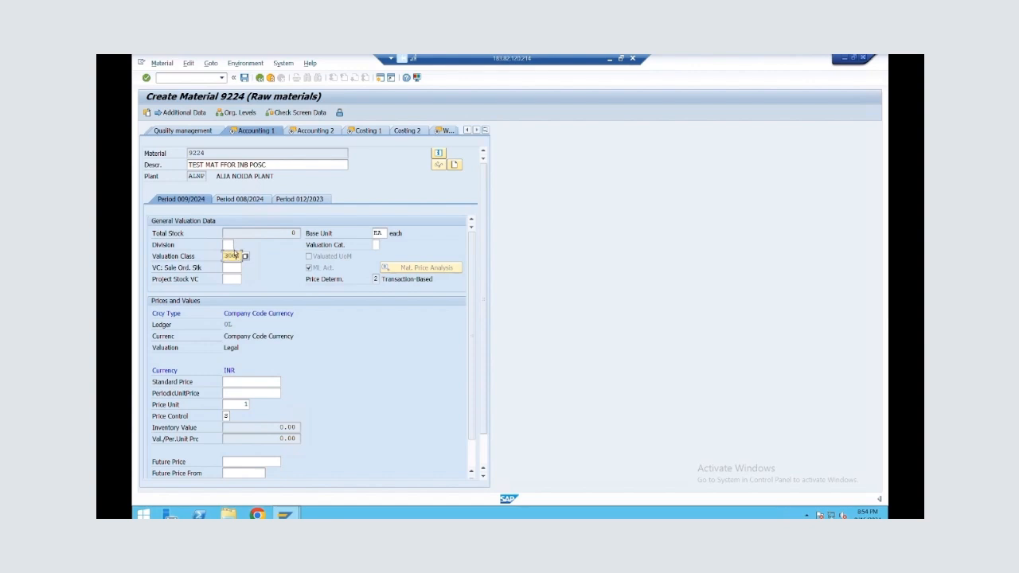
pyautogui.press('Return')
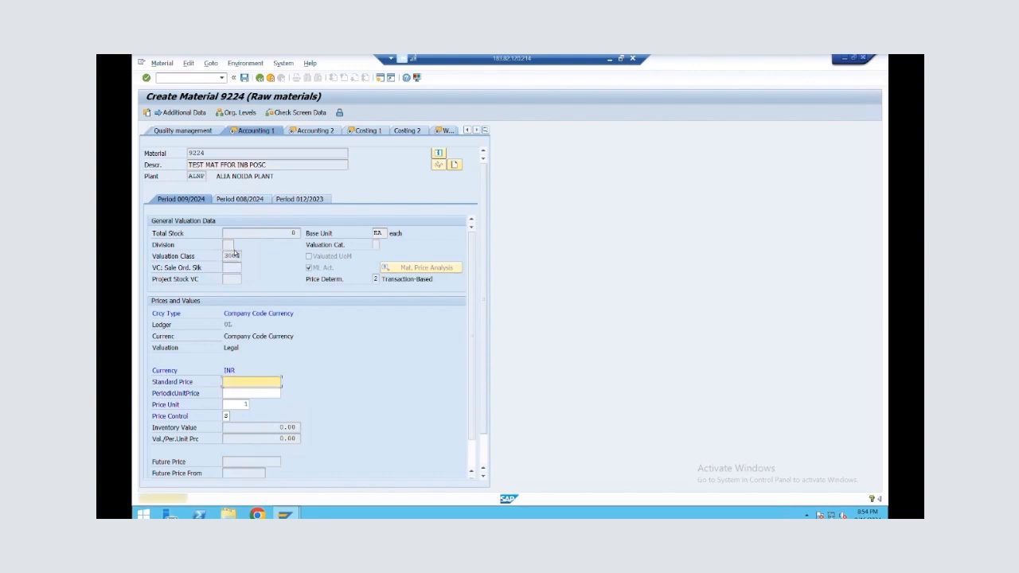
pyautogui.press('Return')
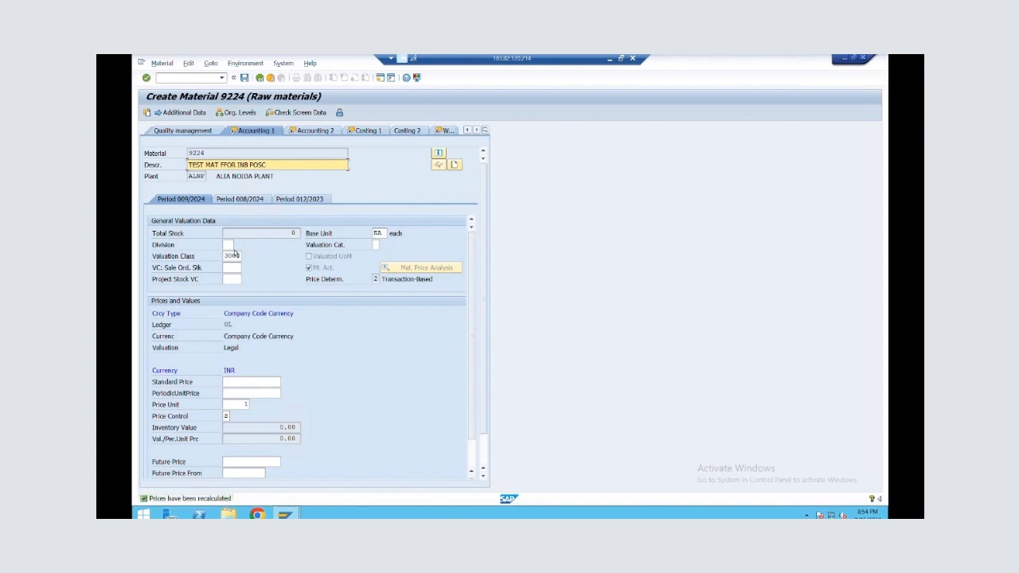
pyautogui.press('Return')
pyautogui.press('Return')
pyautogui.press('Return')
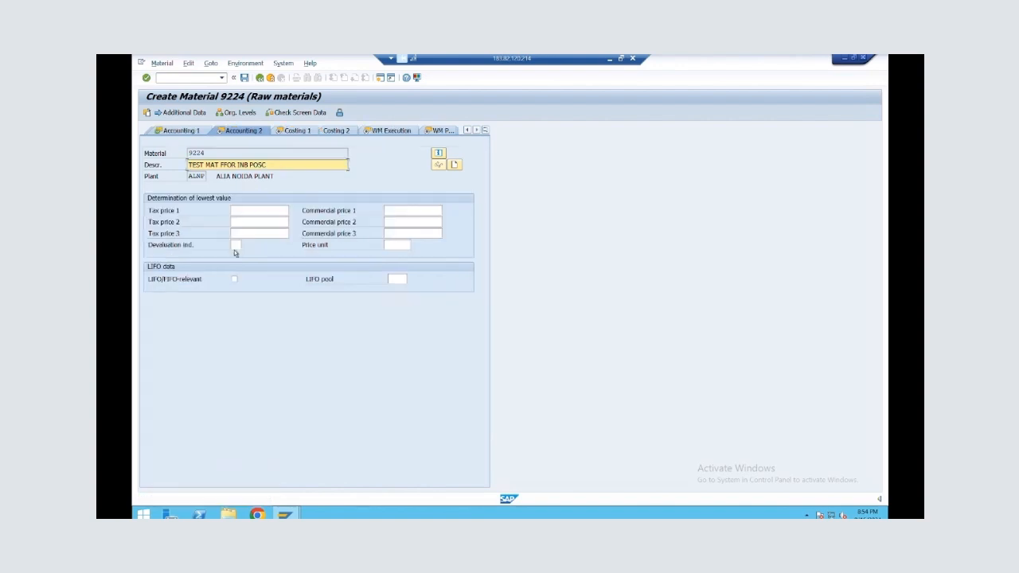
# Continue through the costing, WM execution and WM packaging views without entries and save the new material
pyautogui.press('Return')
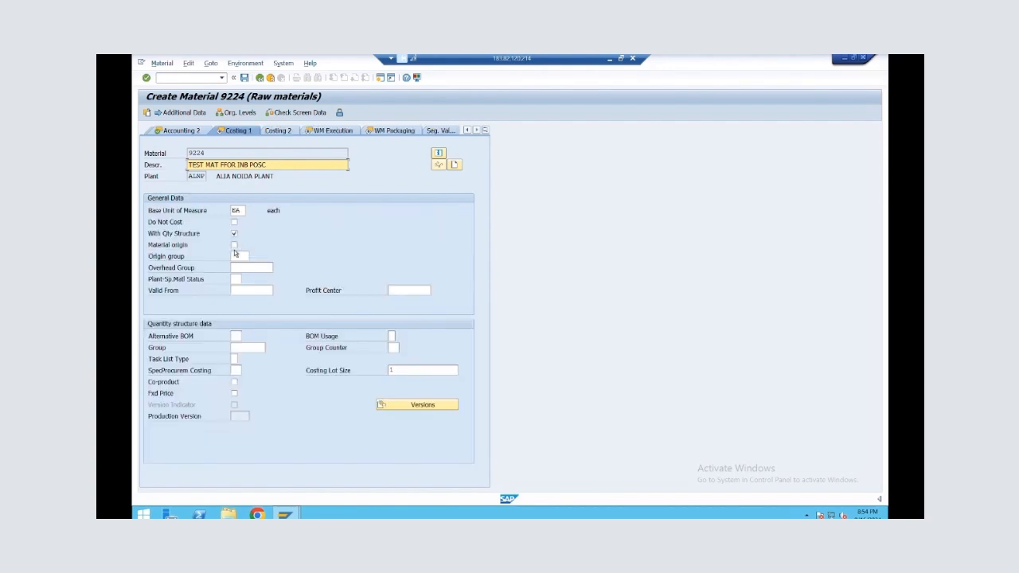
pyautogui.press('Return')
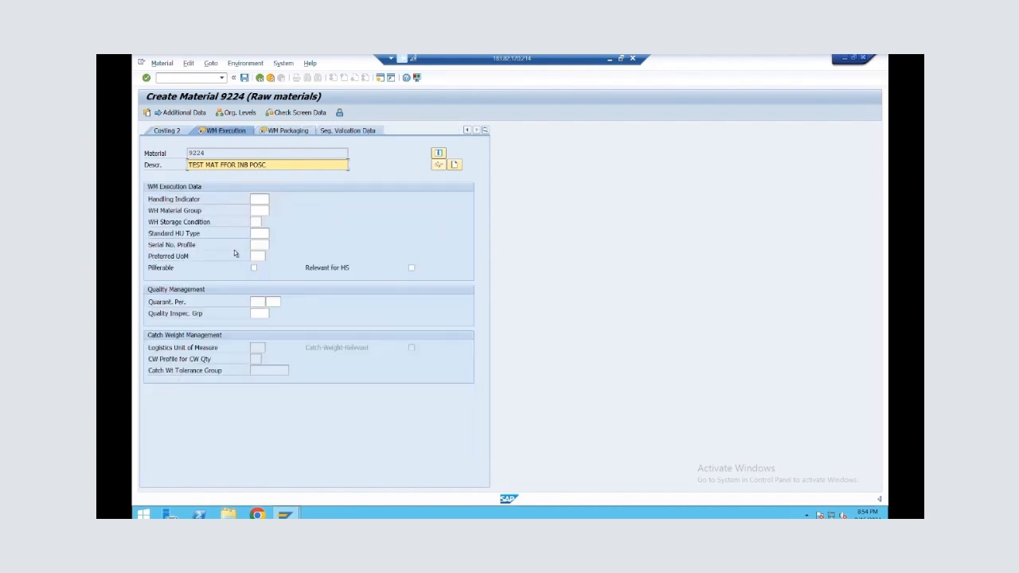
pyautogui.press('Return')
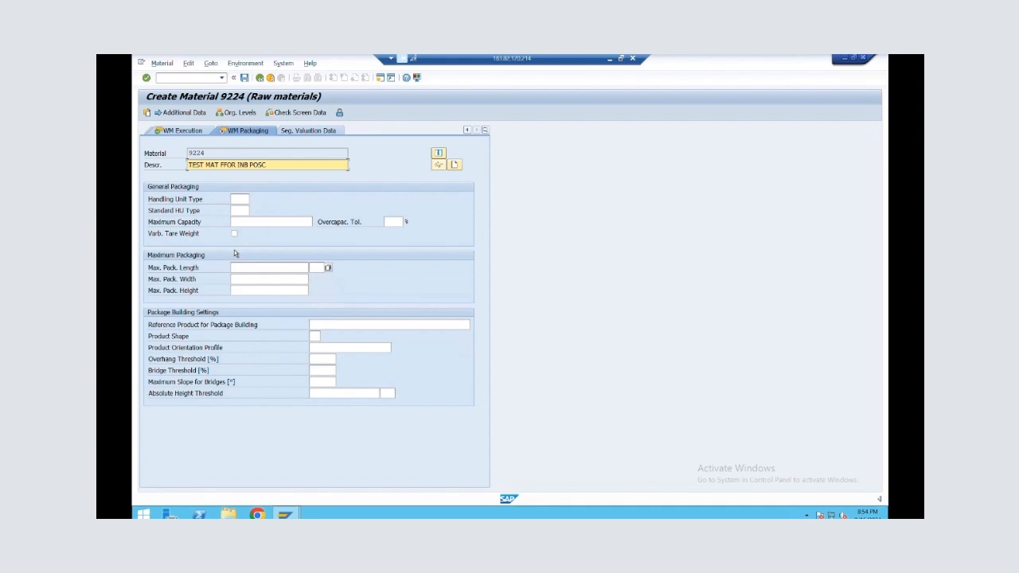
pyautogui.press('Return')
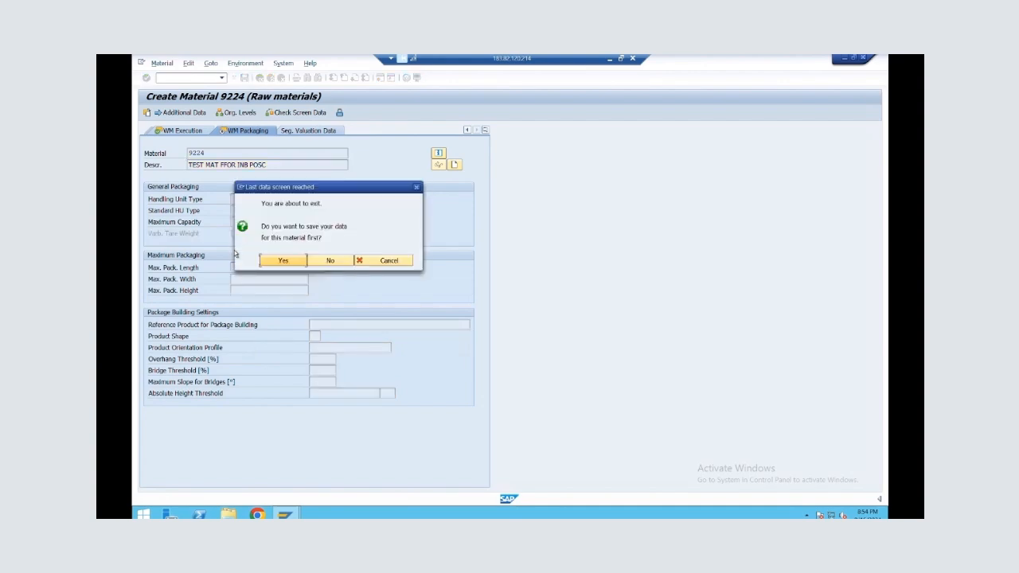
pyautogui.click(284, 262)
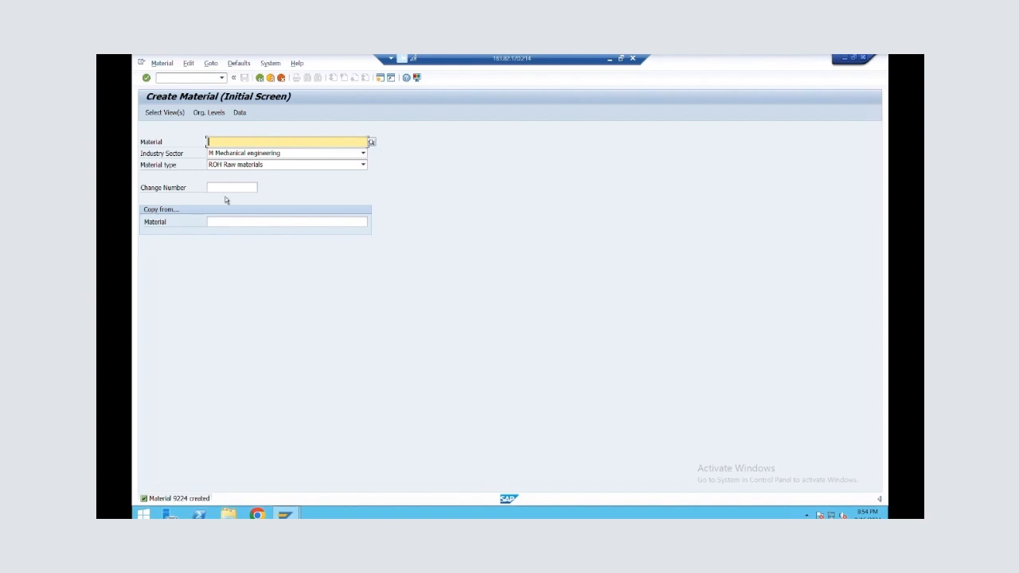
# Start a new raw material copied from material 9224 and accept the preselected views
pyautogui.click(228, 224)
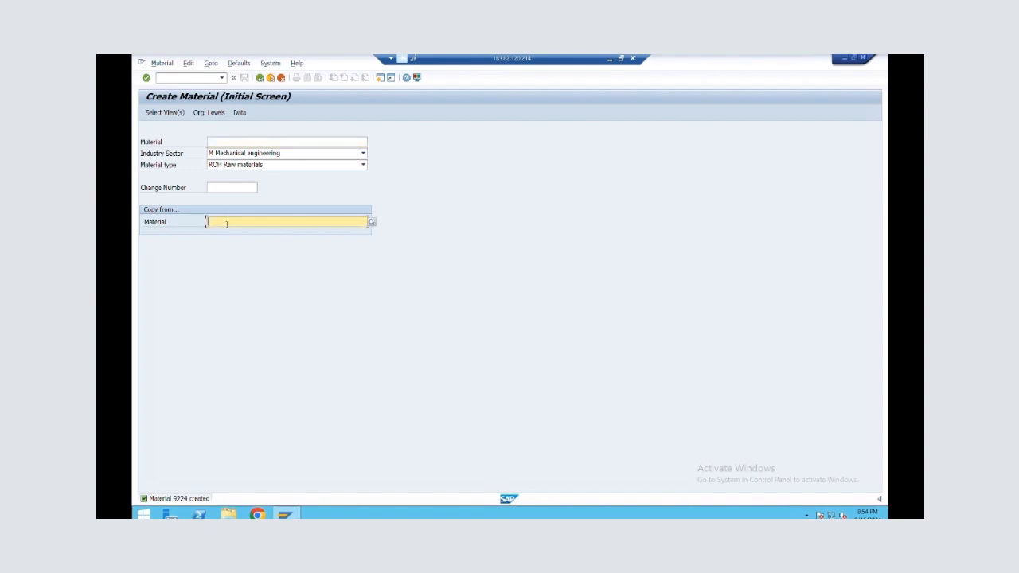
pyautogui.write('9')
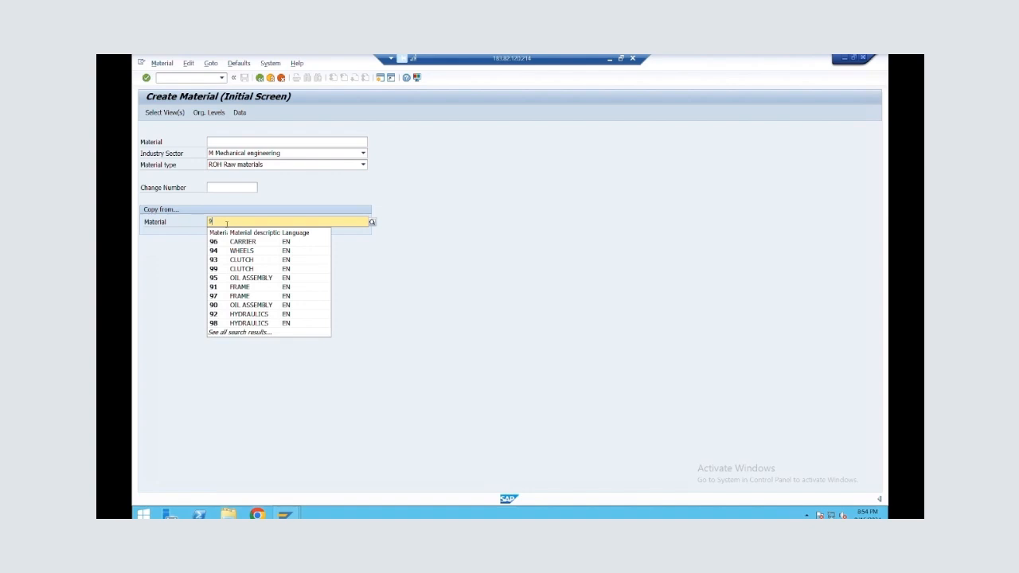
pyautogui.write('224')
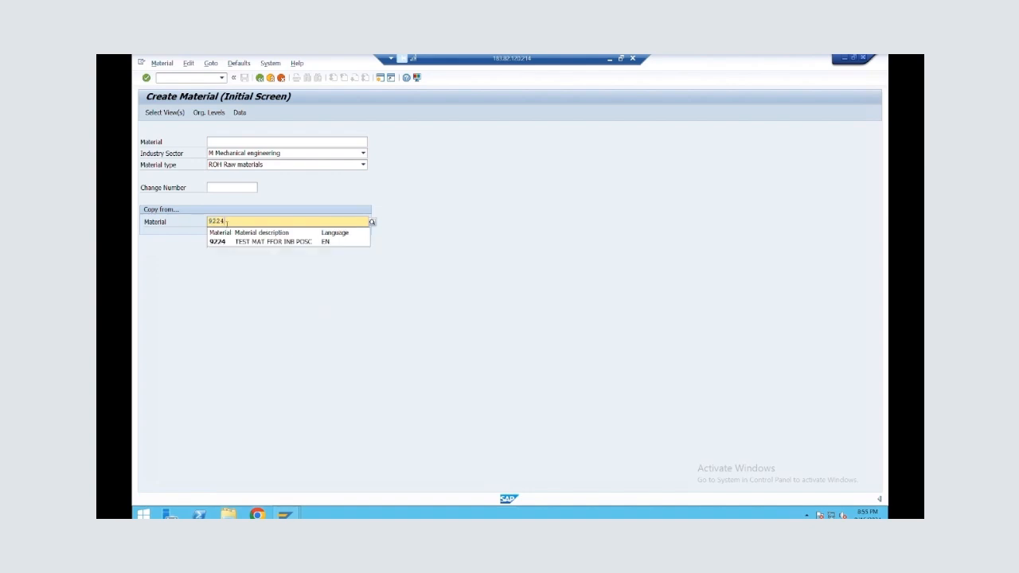
pyautogui.press('Return')
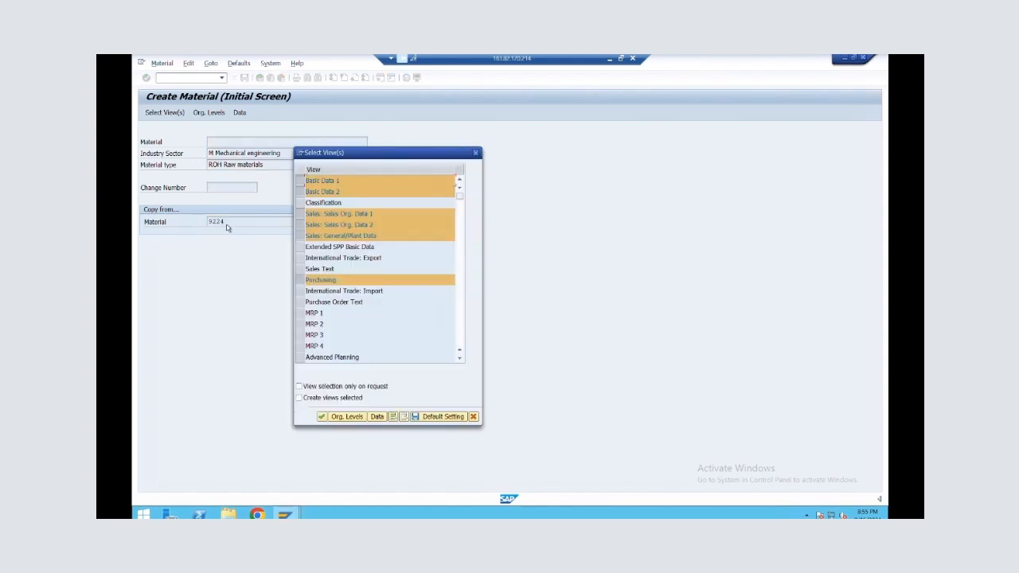
pyautogui.click(319, 422)
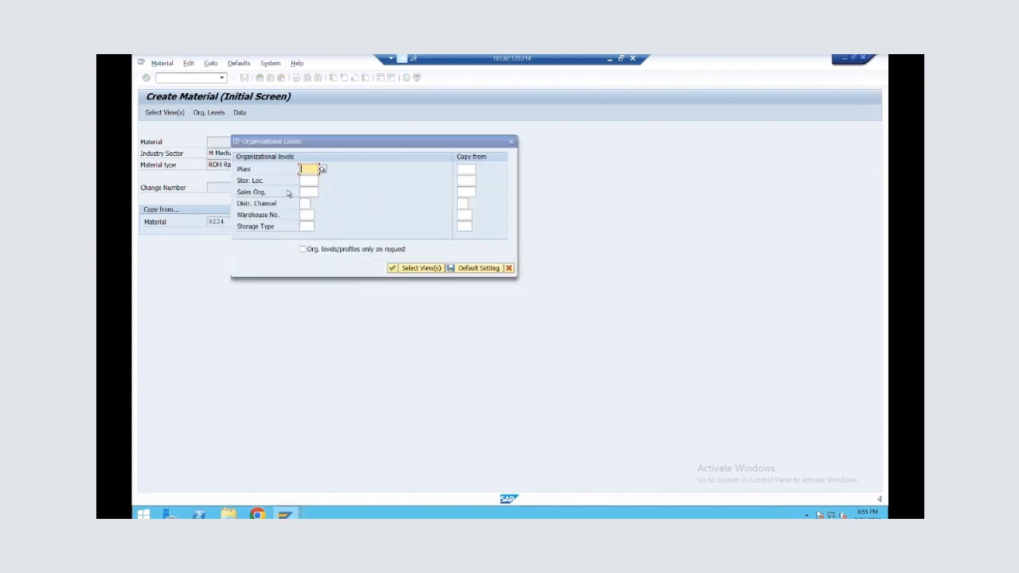
# Set the organizational levels to plant ALNP, storage location ROD, sales organization ALSO and distribution channel 01
pyautogui.press('Return')
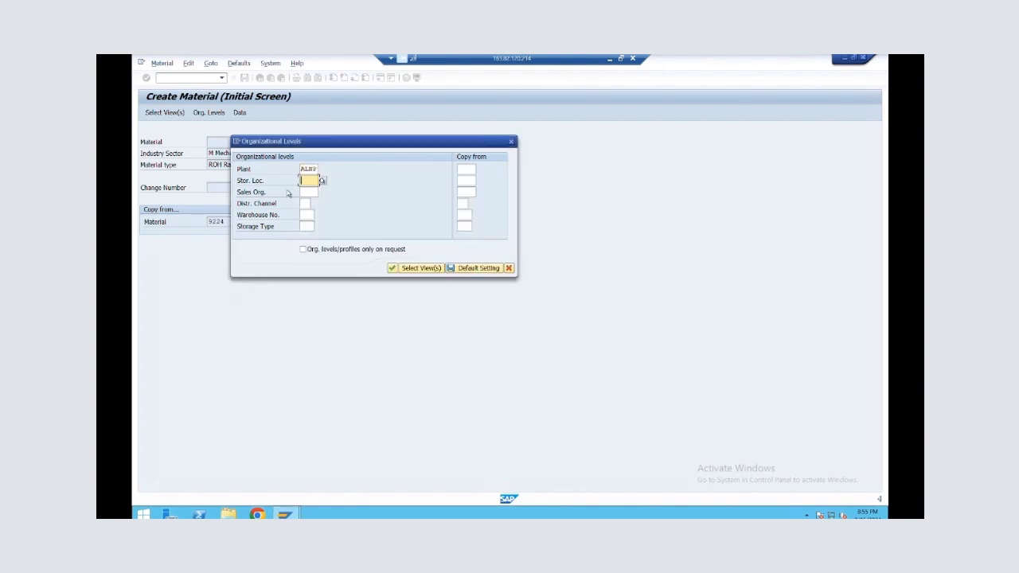
pyautogui.write('ROD')
pyautogui.press('Return')
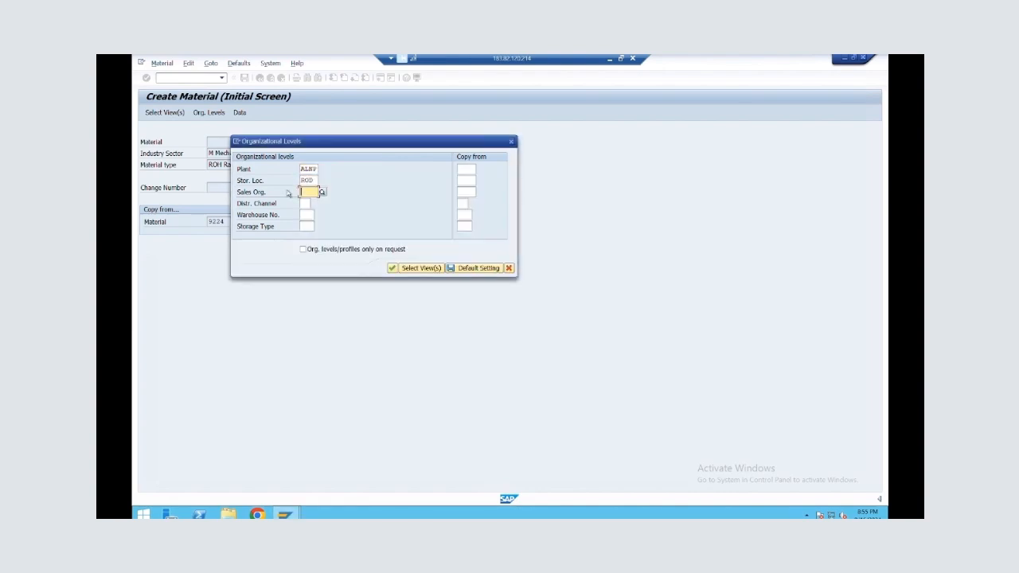
pyautogui.write('ALSO')
pyautogui.press('Return')
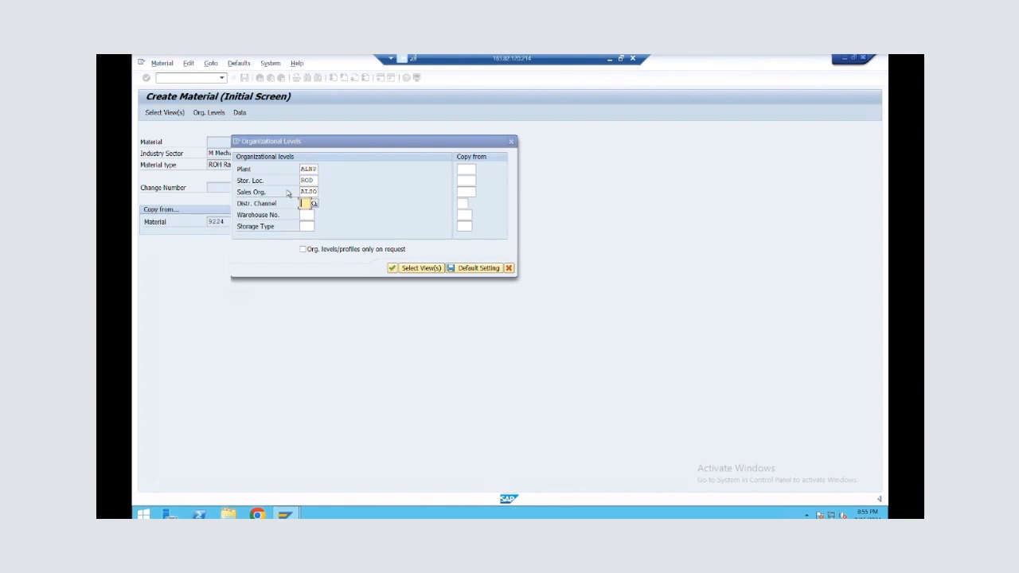
pyautogui.write('01')
pyautogui.press('Tab')
pyautogui.press('Tab')
pyautogui.press('Tab')
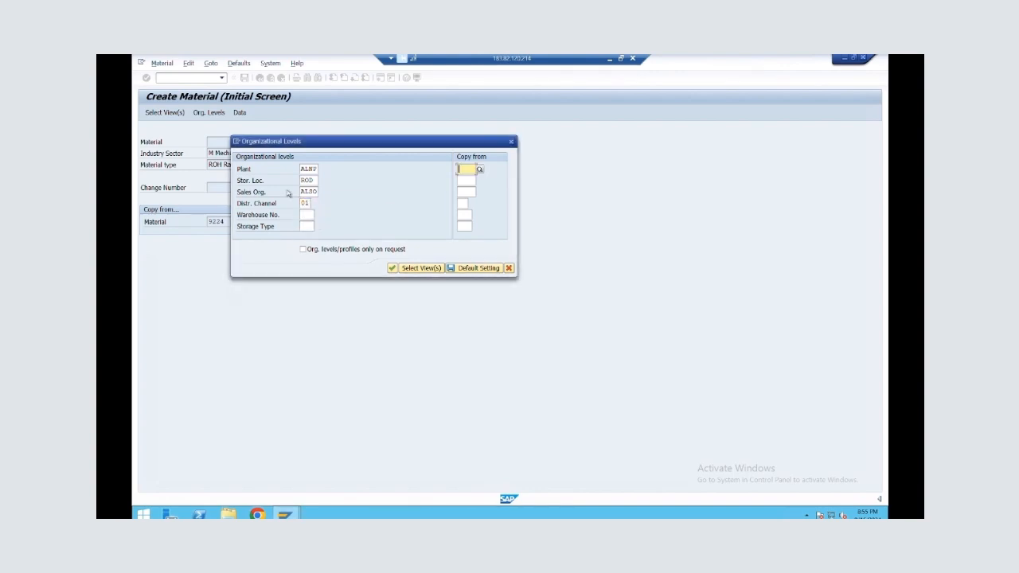
# Fill the copy-from organizational levels with ALNP, ROD, ALSO and 01, and confirm them
pyautogui.write('ALSM')
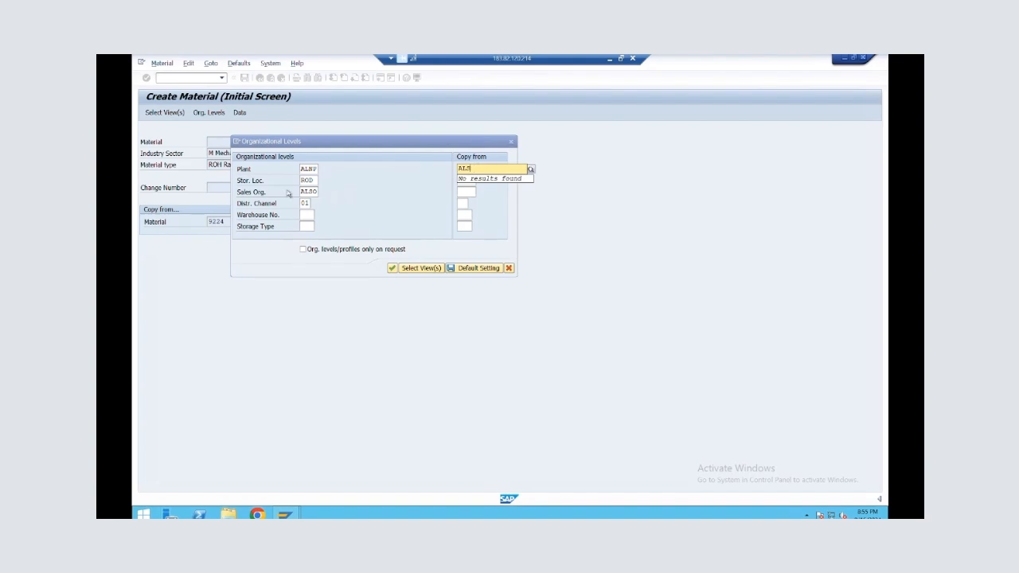
pyautogui.press('BackSpace')
pyautogui.write('NP')
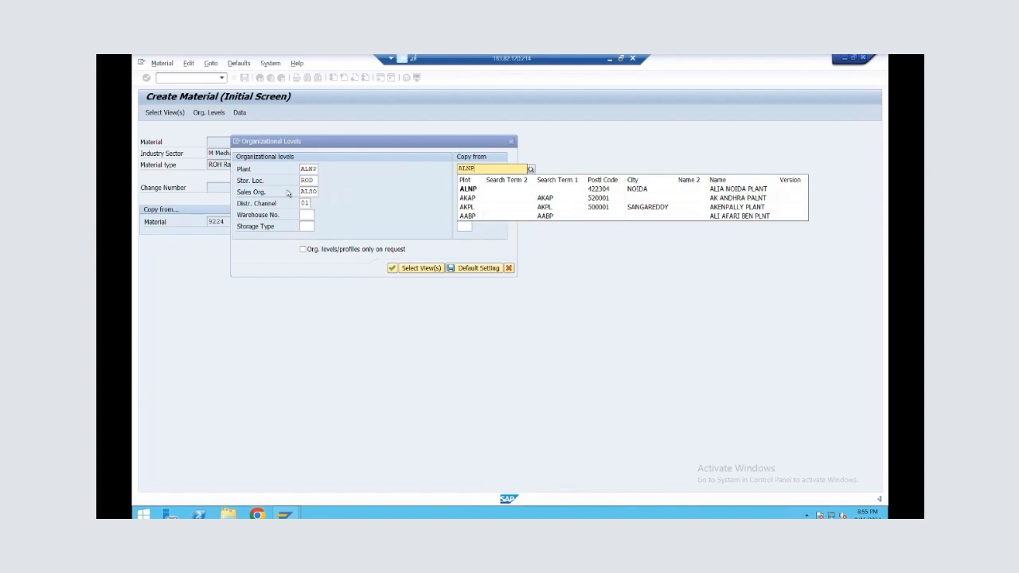
pyautogui.press('Tab')
pyautogui.write('ROD')
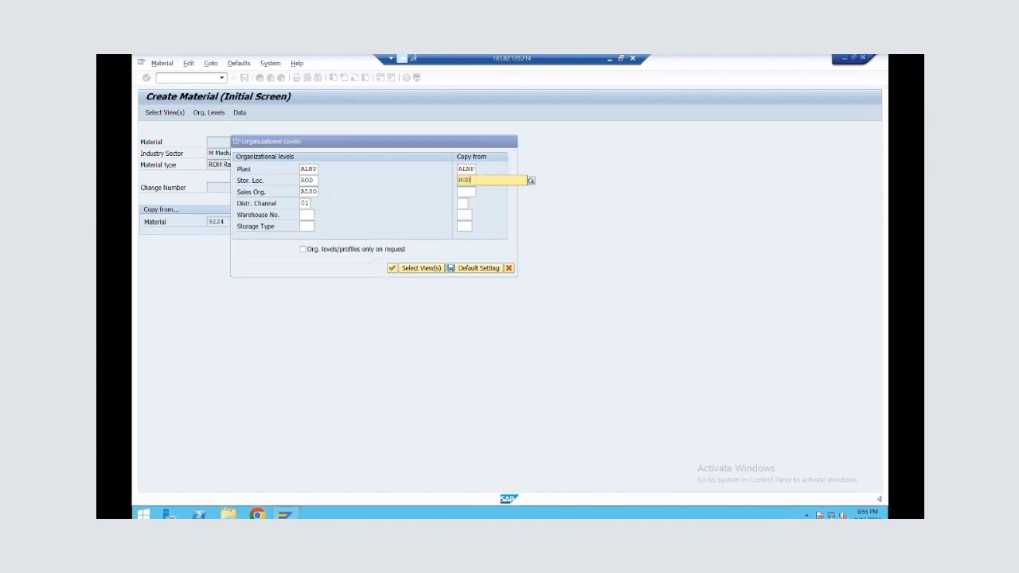
pyautogui.press('Tab')
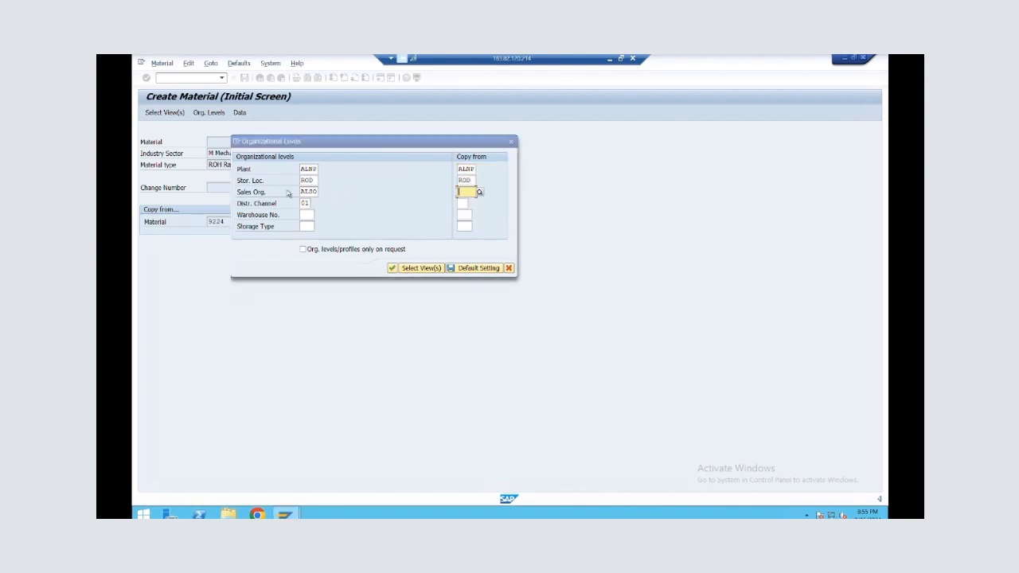
pyautogui.write('AL50')
pyautogui.press('Tab')
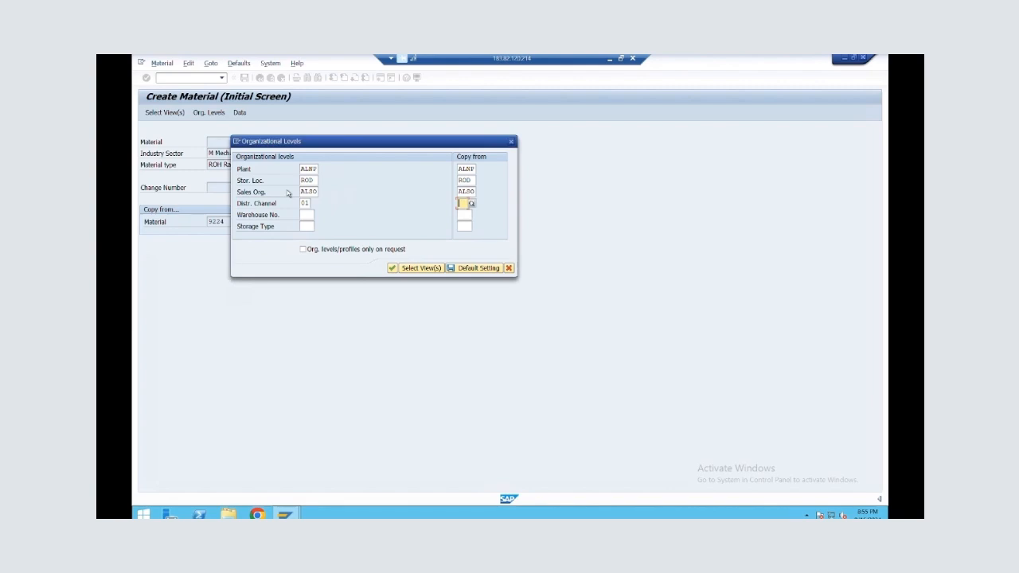
pyautogui.write('01')
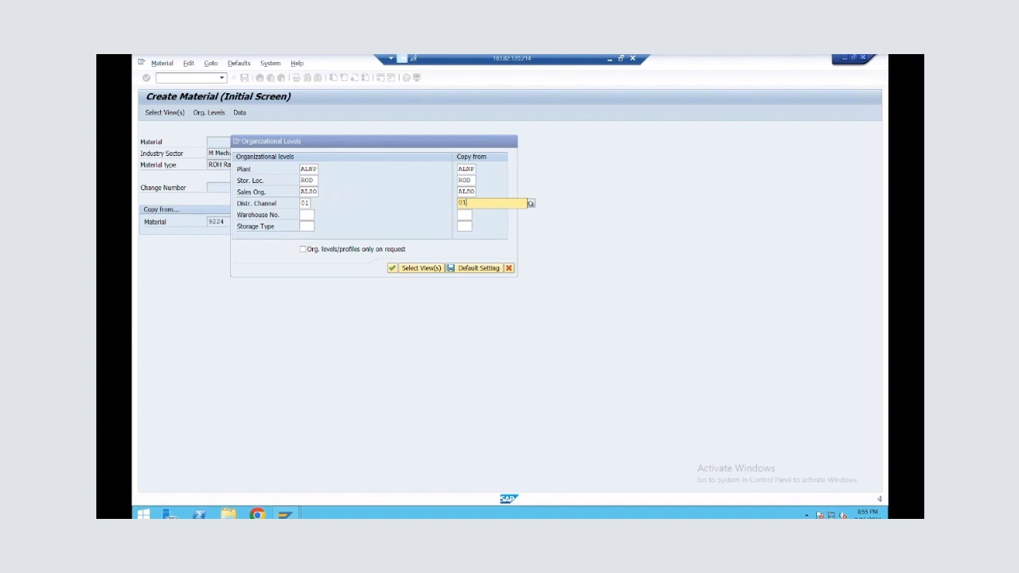
pyautogui.press('F4')
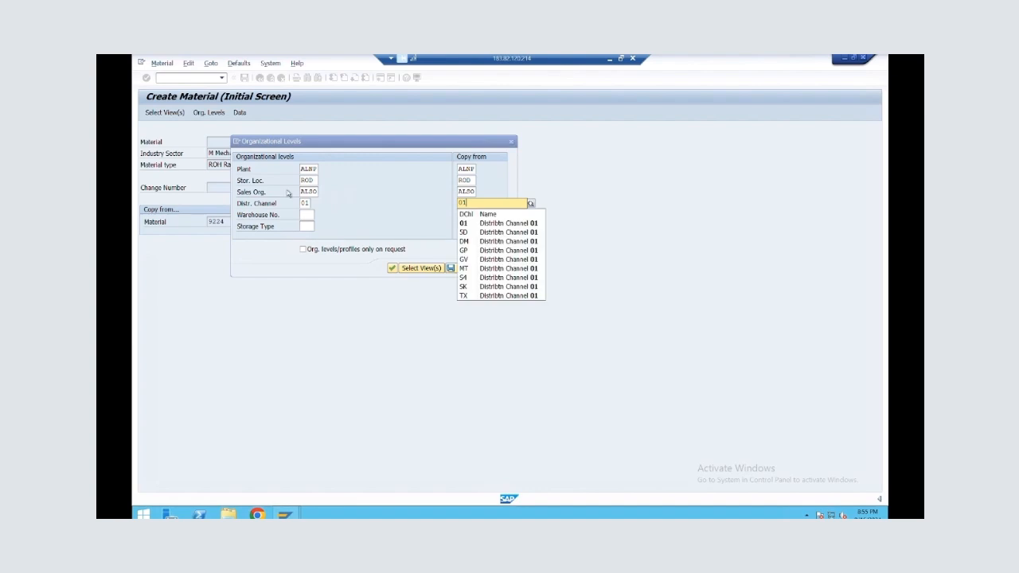
pyautogui.press('Escape')
pyautogui.press('Tab')
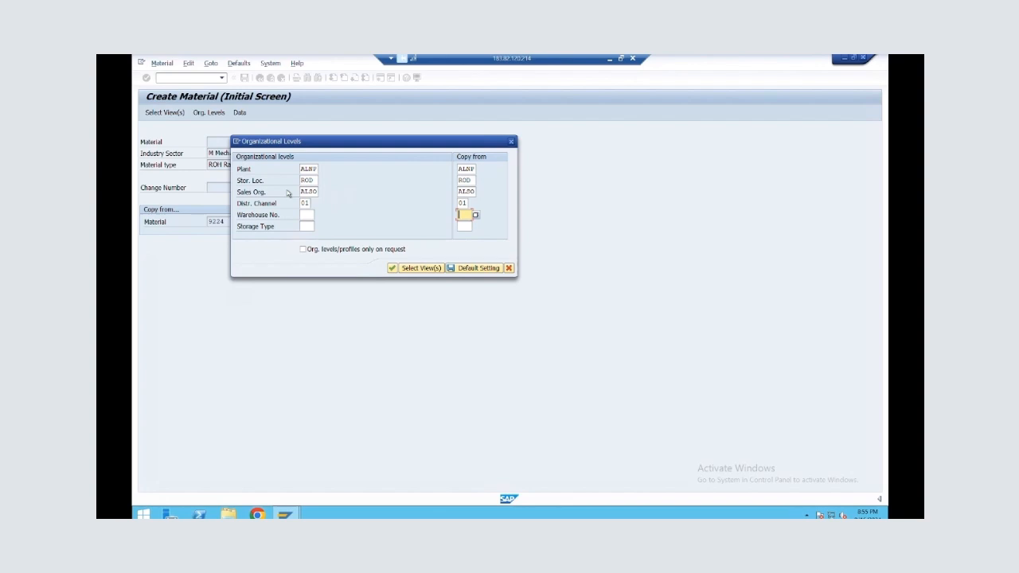
pyautogui.press('Return')
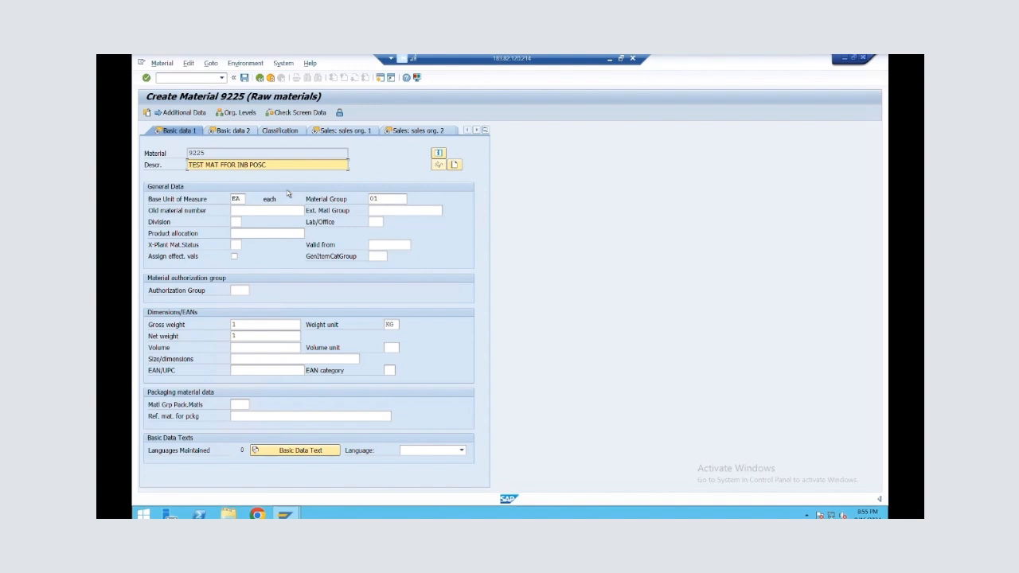
# Change the material description to TEST MAT FFOR INB POSC2 and continue to the first sales organization view
pyautogui.click(270, 165)
pyautogui.click(269, 165)
pyautogui.press('Return')
pyautogui.press('Return')
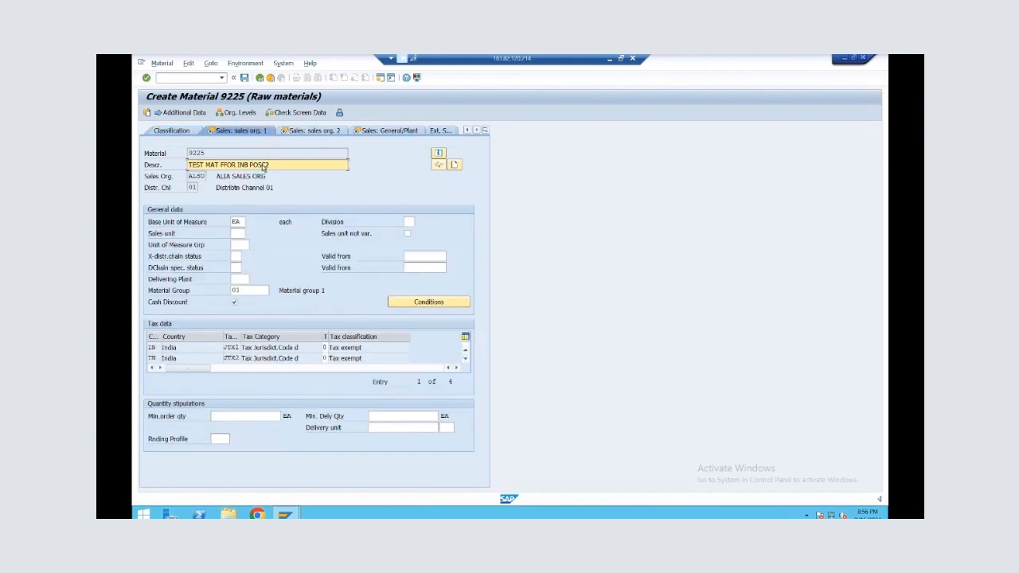
# Continue through the copied sales, purchasing, plant data and warehouse management views to Accounting 1
pyautogui.press('Return')
pyautogui.press('Return')
pyautogui.press('Return')
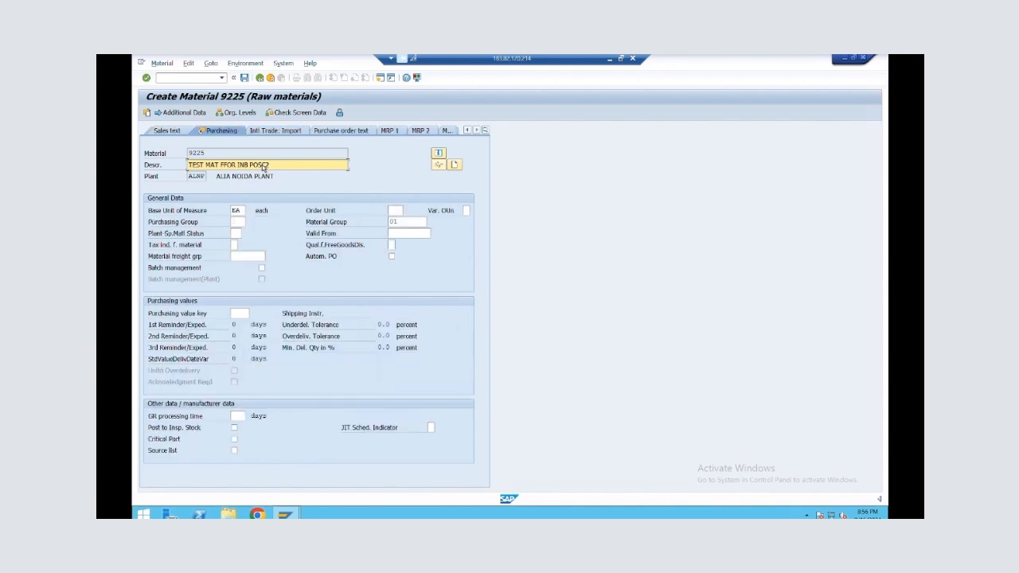
pyautogui.press('Return')
pyautogui.press('Return')
pyautogui.press('Return')
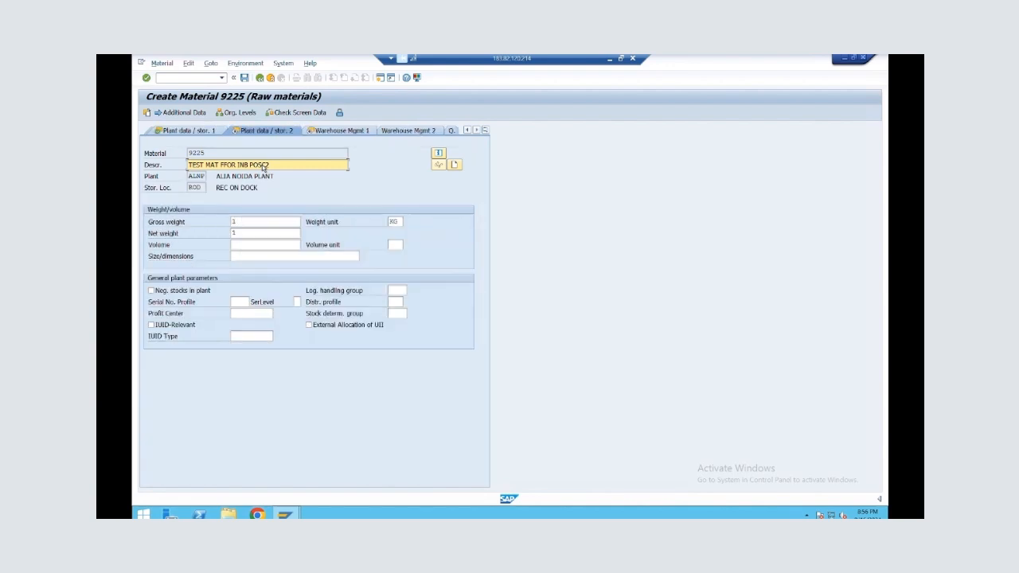
# Accept the copied accounting, costing, WM execution and WM packaging views without entries and save the material
pyautogui.press('Return')
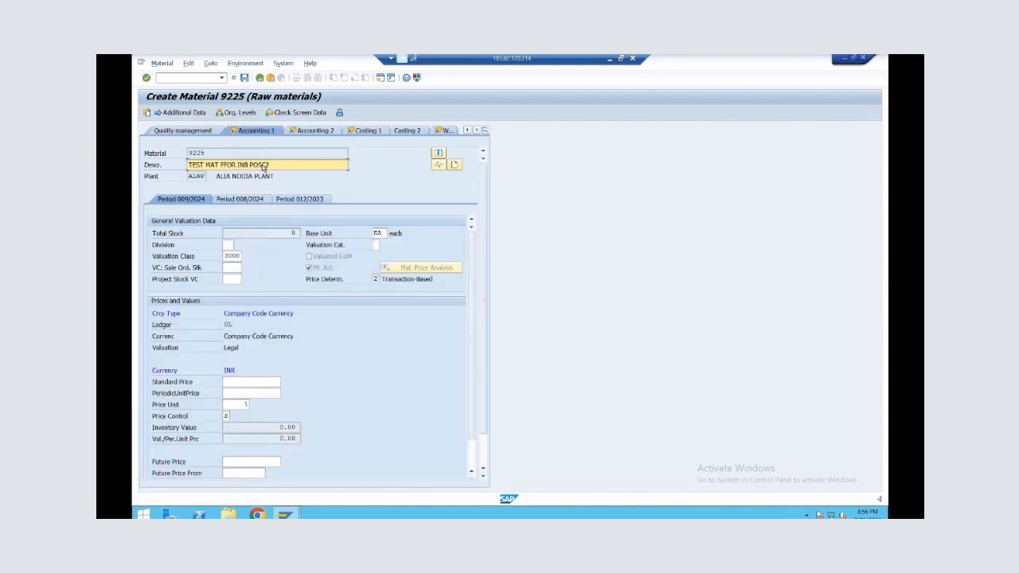
pyautogui.press('Return')
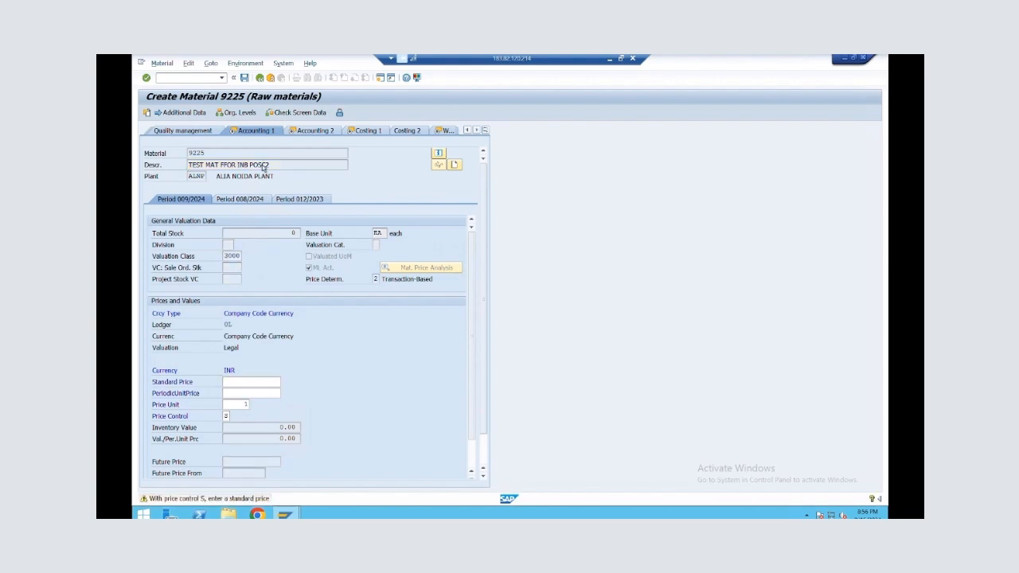
pyautogui.press('Return')
pyautogui.press('Return')
pyautogui.press('Return')
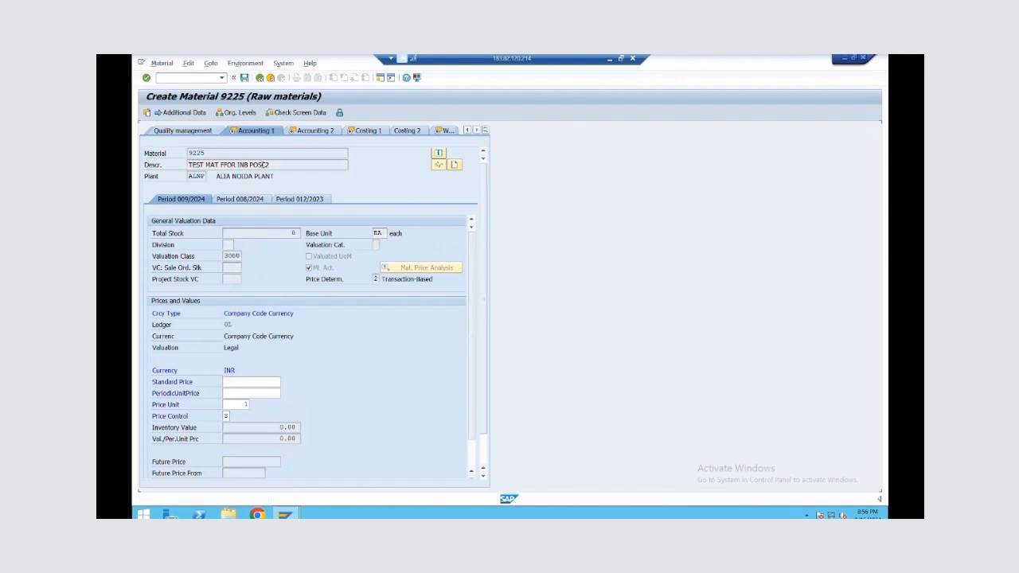
pyautogui.press('Return')
pyautogui.press('Return')
pyautogui.press('Return')
pyautogui.press('Return')
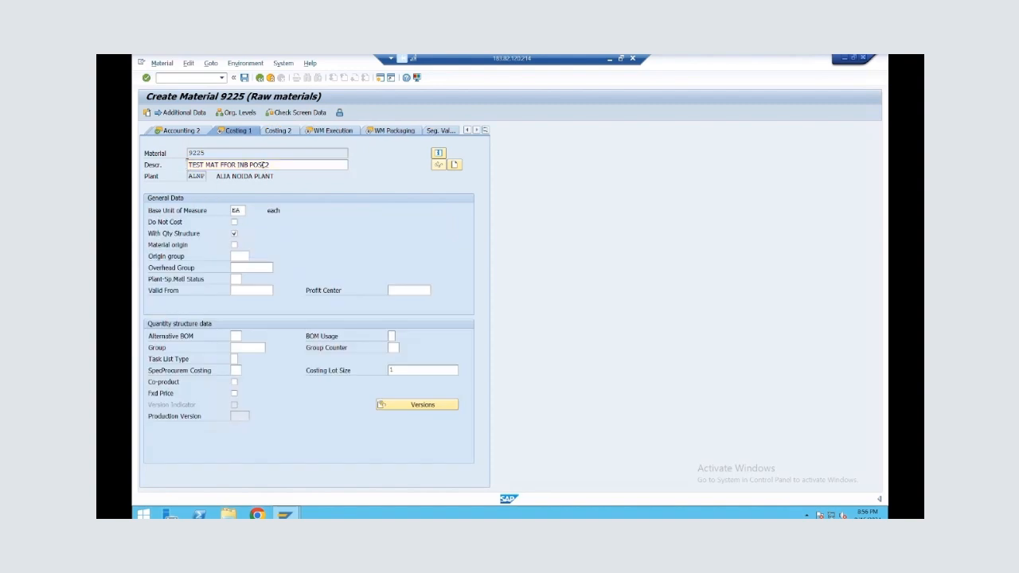
pyautogui.press('Return')
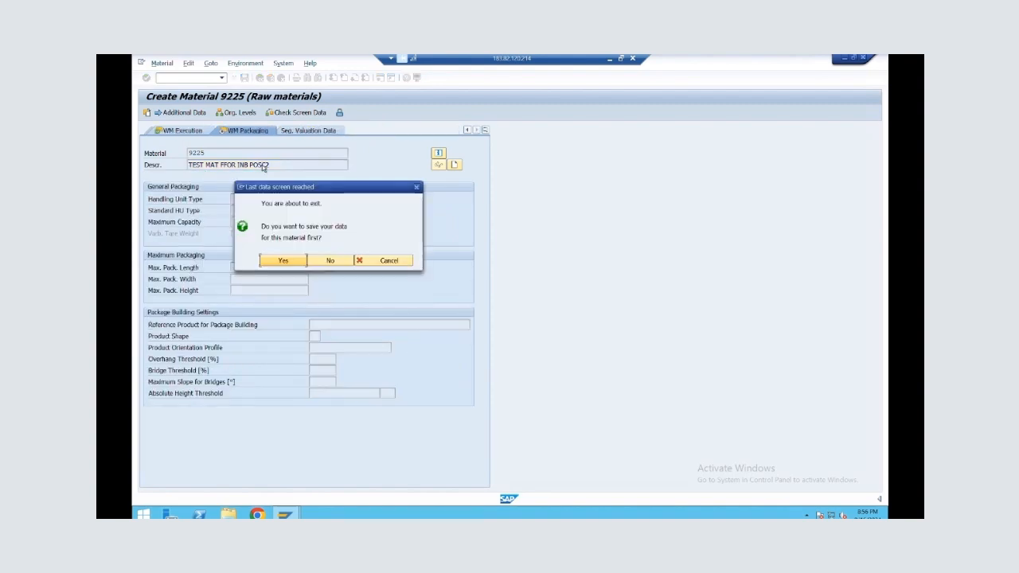
pyautogui.click(279, 264)
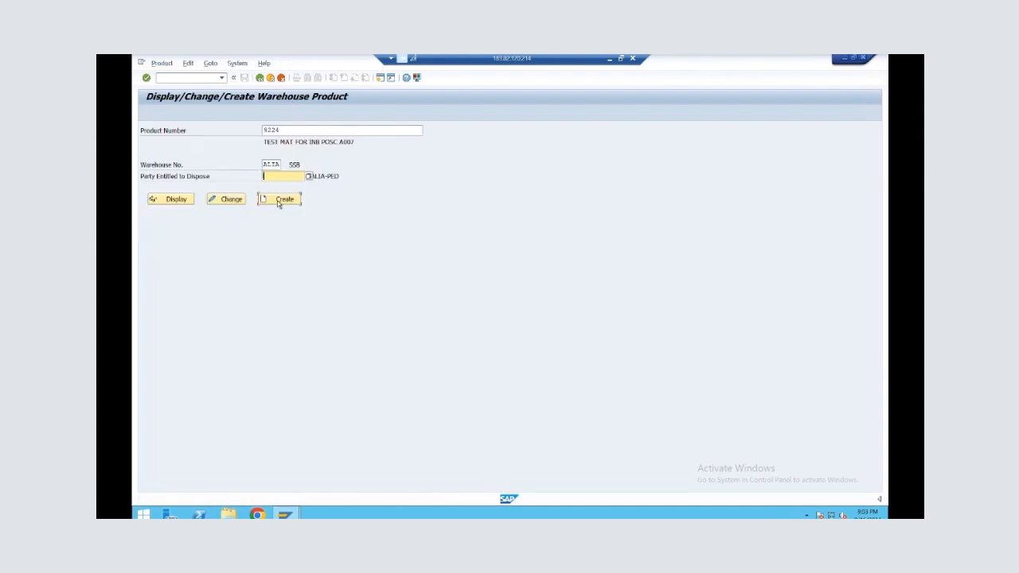
# Create the warehouse product for material 9224 in warehouse ALIA and go to the process type determination indicator in its warehouse data
pyautogui.click(279, 201)
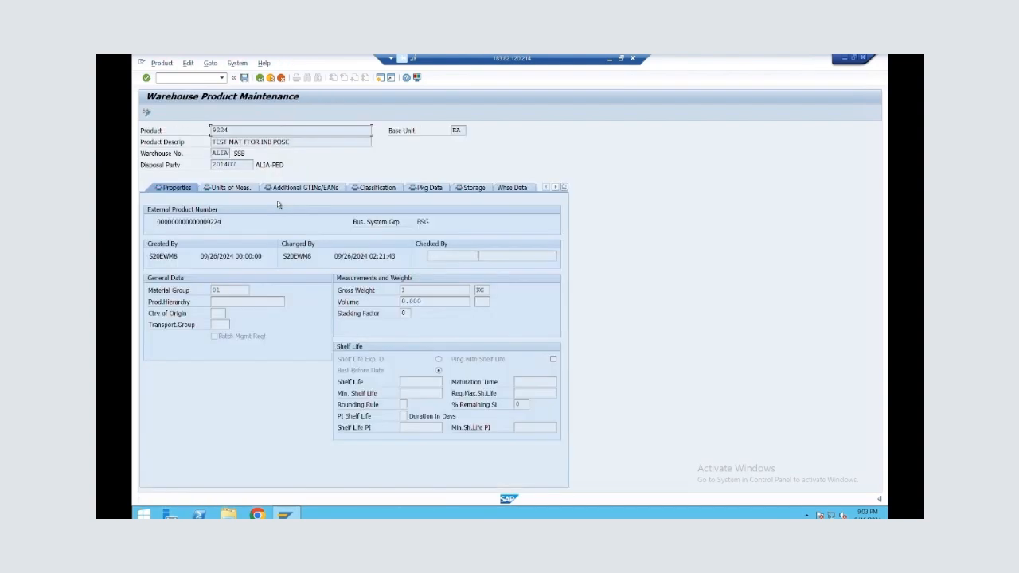
pyautogui.click(514, 189)
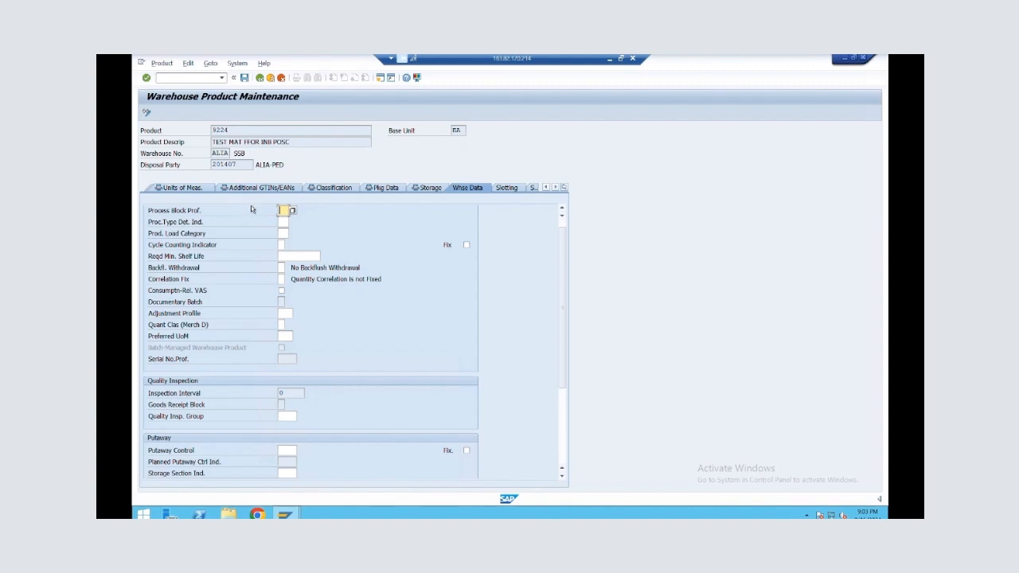
pyautogui.click(285, 222)
# Set the putaway control of product 9224 to PAC1 and save the warehouse product
pyautogui.scroll(-3, 309, 366)
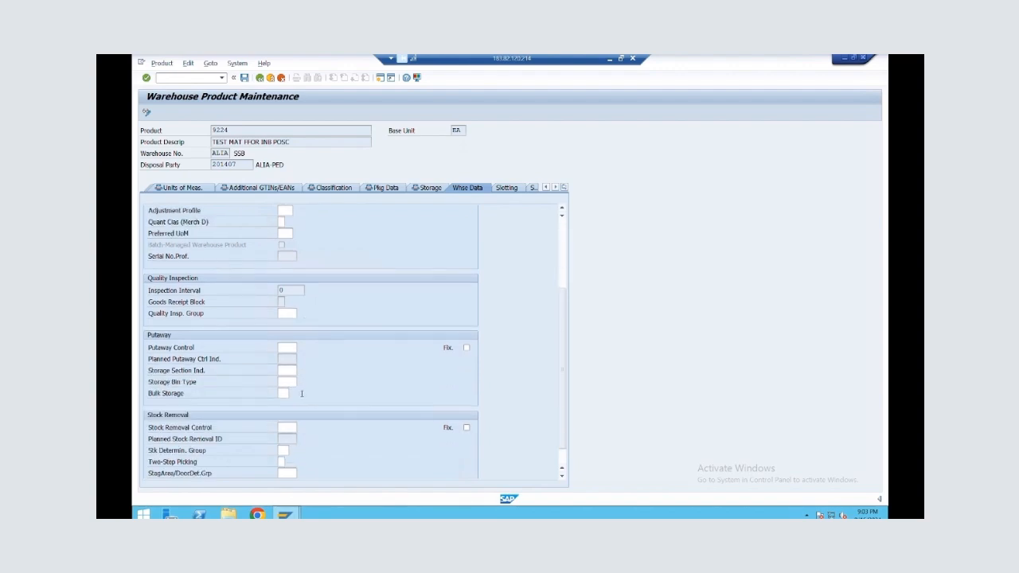
pyautogui.scroll(-1, 303, 374)
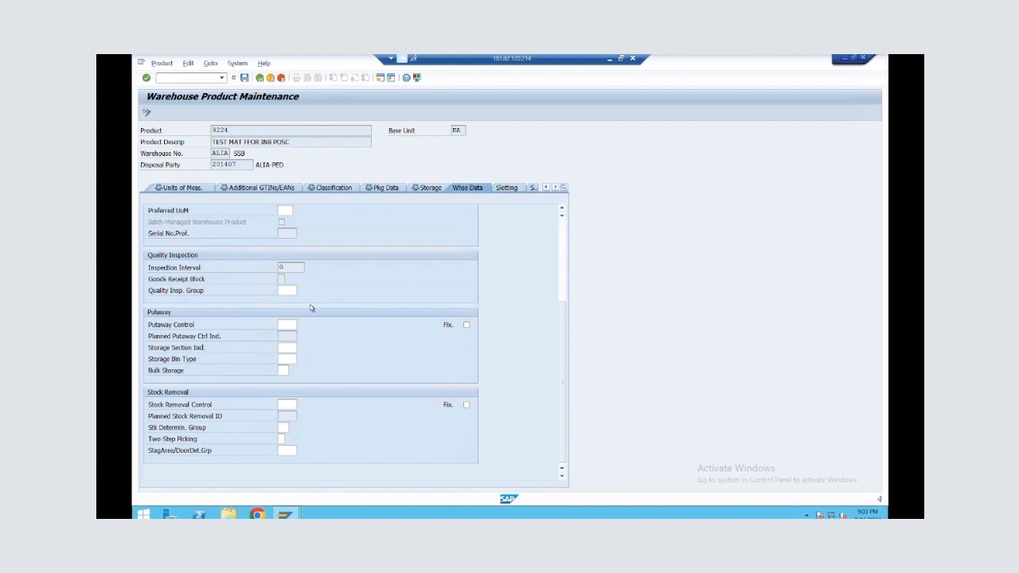
pyautogui.click(288, 324)
pyautogui.write('PAC1')
pyautogui.press('Return')
pyautogui.click(245, 78)
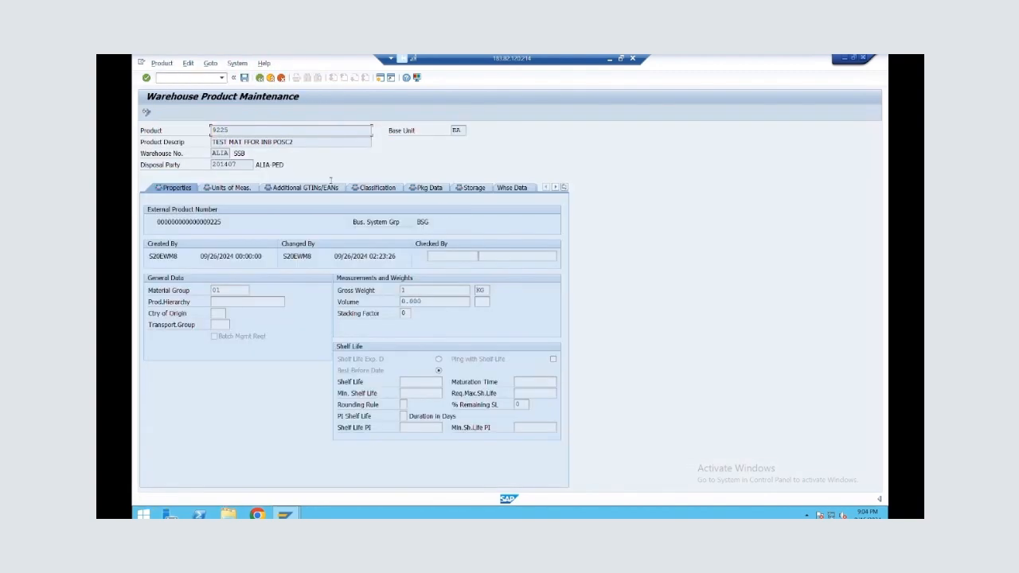
# Set the process type determination indicator of product 9225 to AP in its warehouse data
pyautogui.click(513, 190)
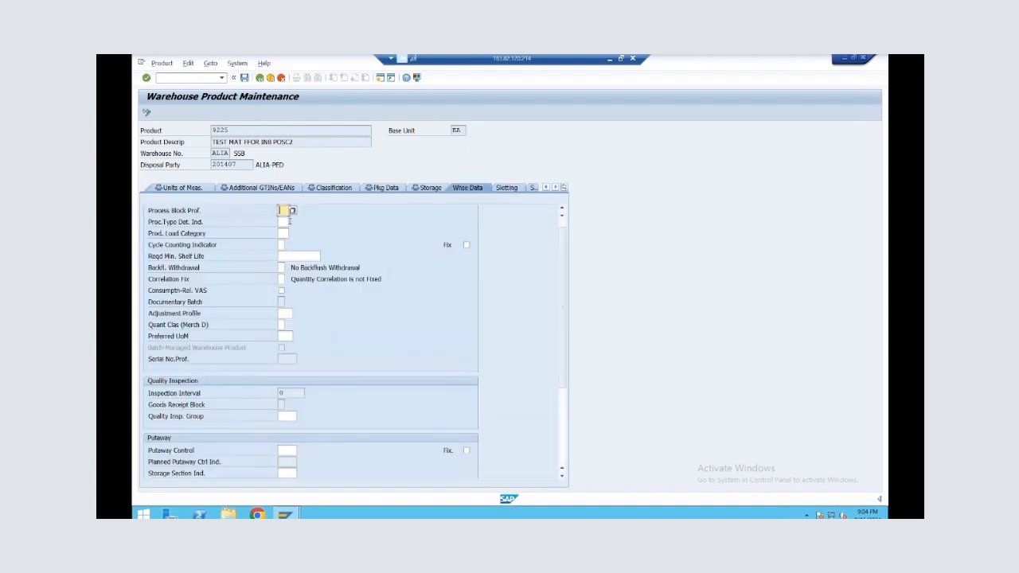
pyautogui.click(284, 222)
pyautogui.write('01')
pyautogui.press('BackSpace')
pyautogui.press('BackSpace')
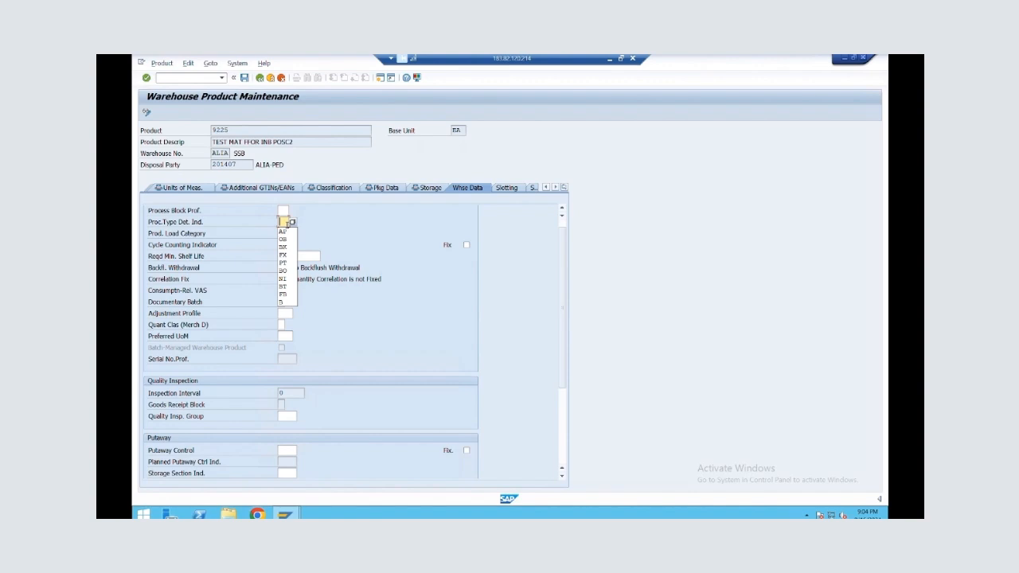
pyautogui.click(286, 231)
pyautogui.press('Return')
pyautogui.scroll(-3, 298, 329)
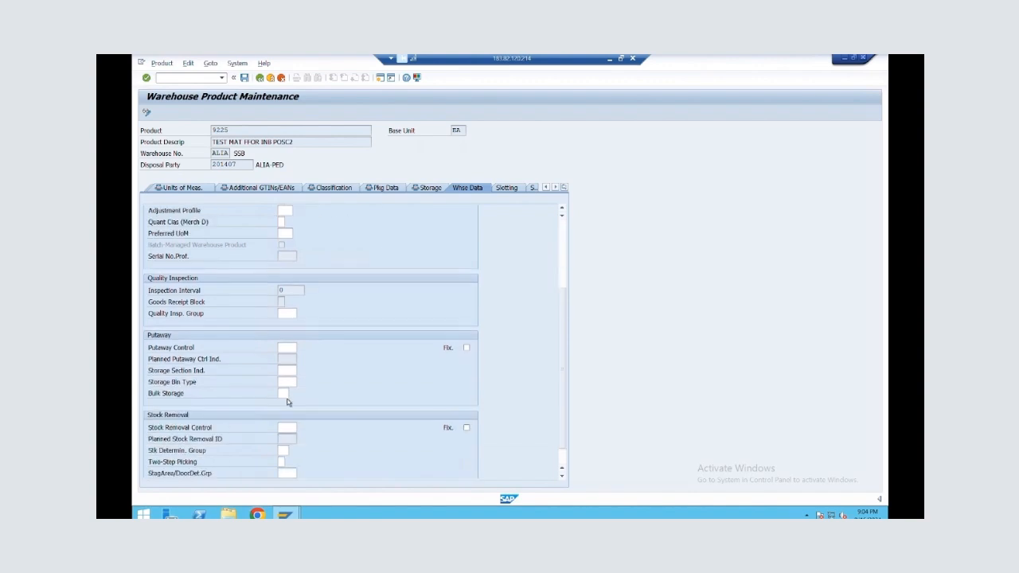
# Set the putaway control of product 9225 to PAC2 and save the warehouse product
pyautogui.click(285, 349)
pyautogui.write('PAC2')
pyautogui.press('Return')
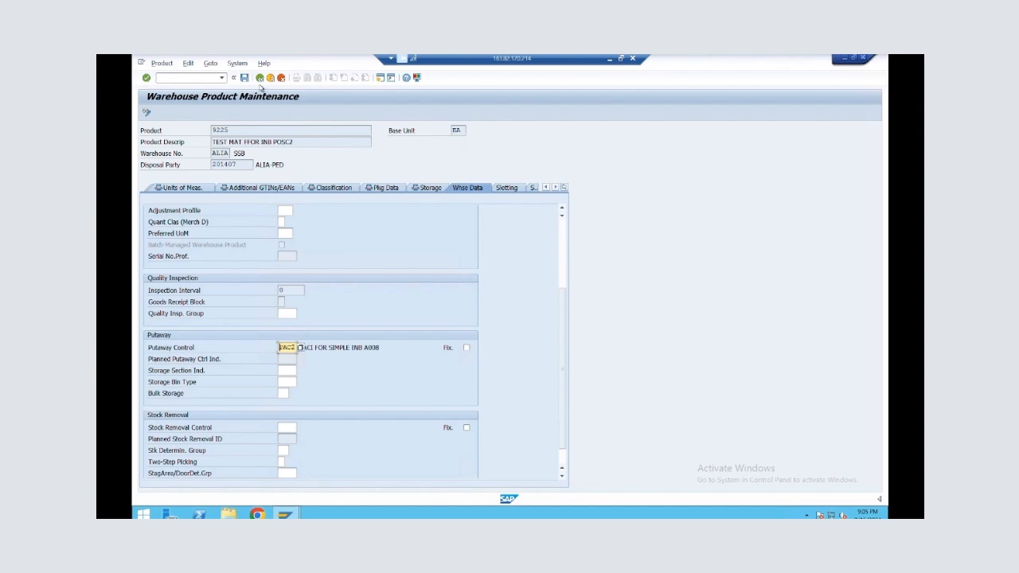
pyautogui.click(245, 77)
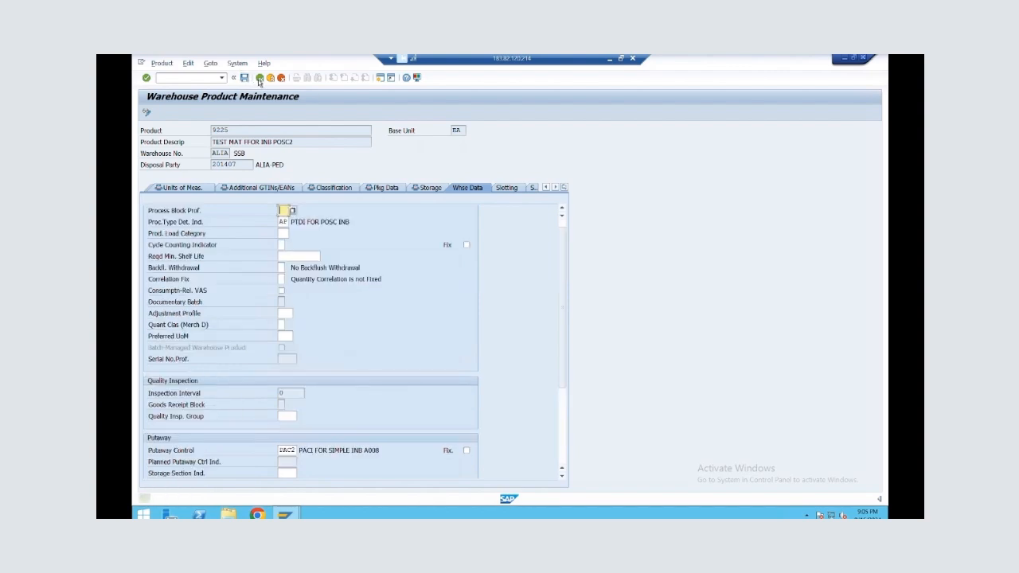
# Start a standard purchase order with transaction ME21N for the supplier ALIA-VENDOR
pyautogui.click(260, 78)
pyautogui.click(260, 78)
pyautogui.write('ME21N')
pyautogui.press('Return')
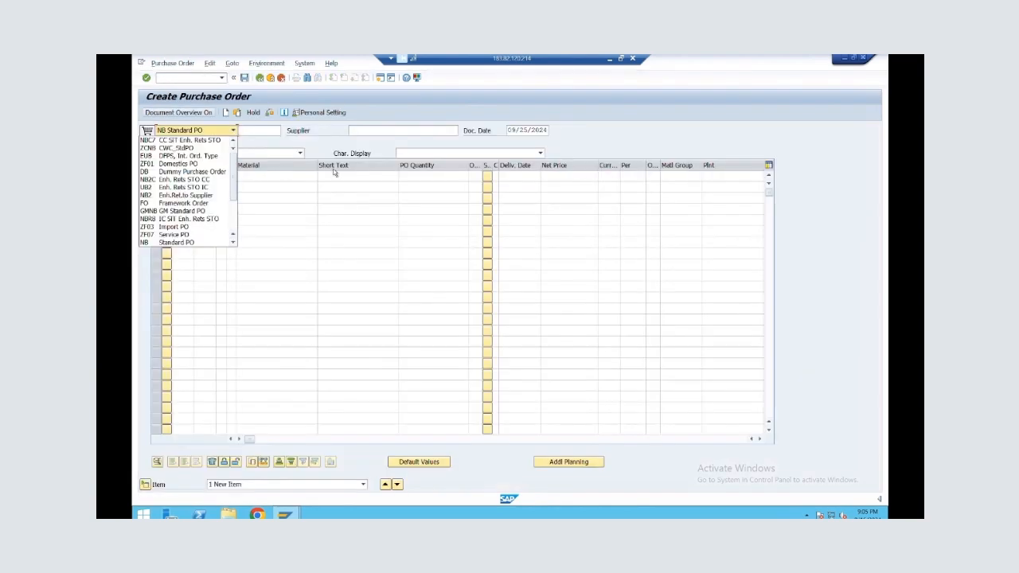
pyautogui.click(402, 128)
pyautogui.write('201408')
pyautogui.press('Return')
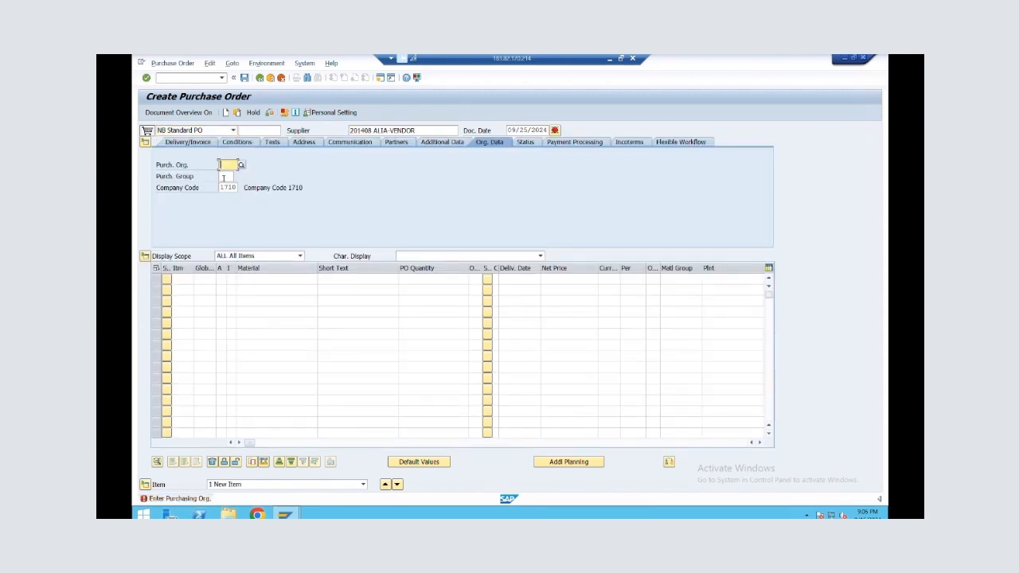
# Enter purchasing organization ALPO, purchasing group 001 and company code ALIA in the order's organizational data
pyautogui.write('ALFO')
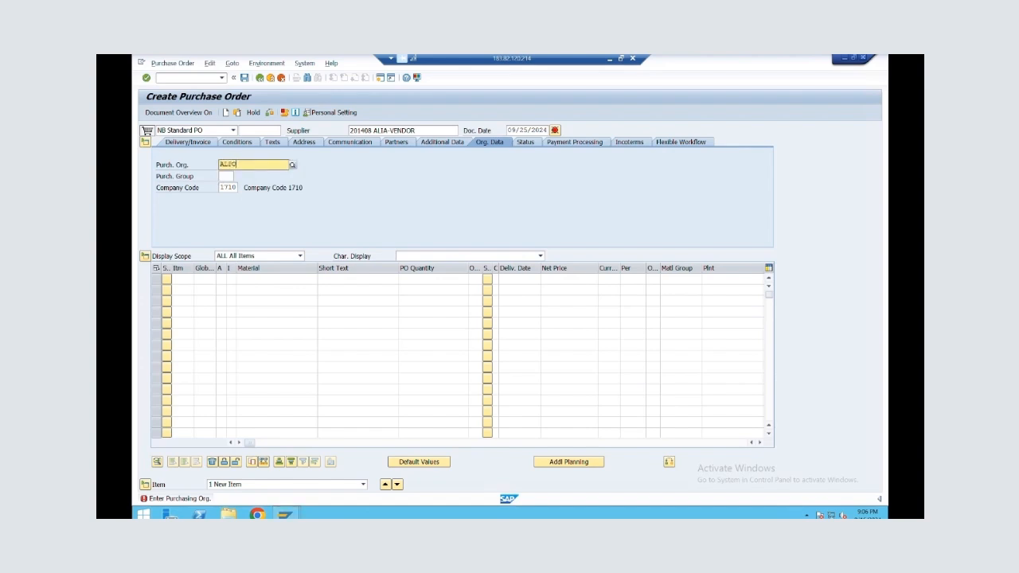
pyautogui.press('Return')
pyautogui.write('001')
pyautogui.press('Tab')
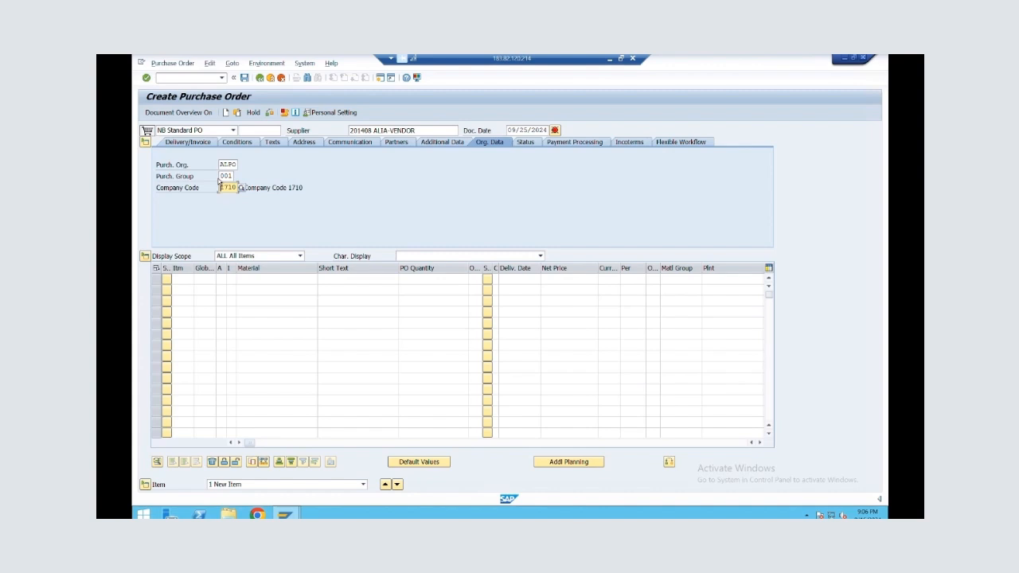
pyautogui.write('17A1')
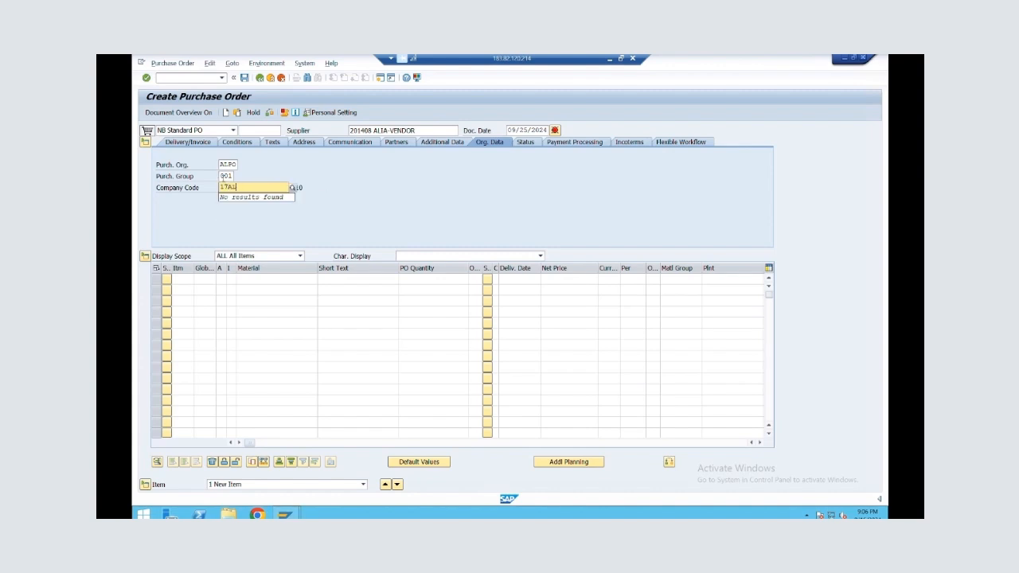
pyautogui.press('BackSpace')
pyautogui.press('BackSpace')
pyautogui.press('BackSpace')
pyautogui.press('BackSpace')
pyautogui.write('ALIA')
pyautogui.press('Return')
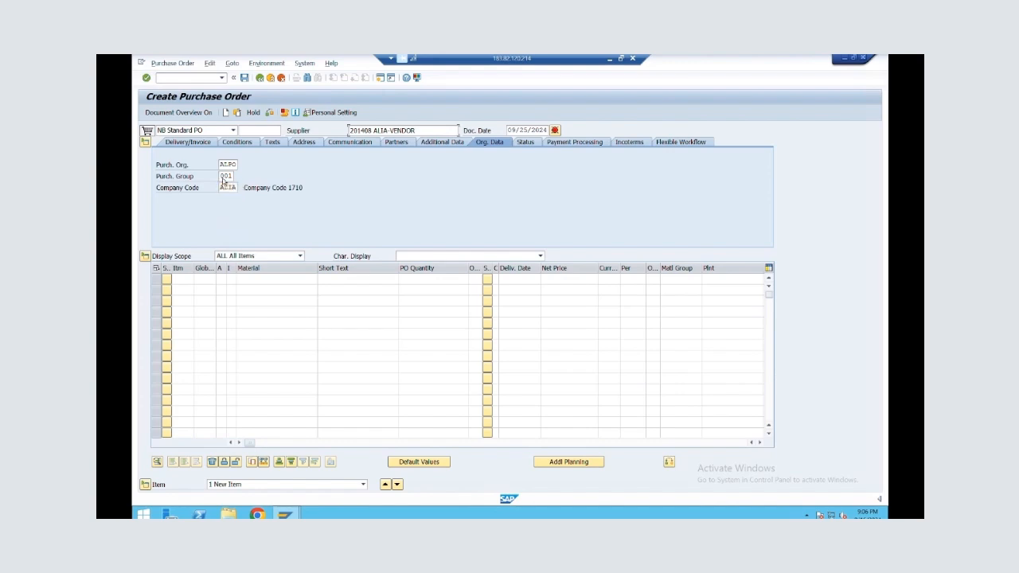
# Enter material 9224 as the first order item with a quantity of 100 and a net price of 100
pyautogui.click(244, 277)
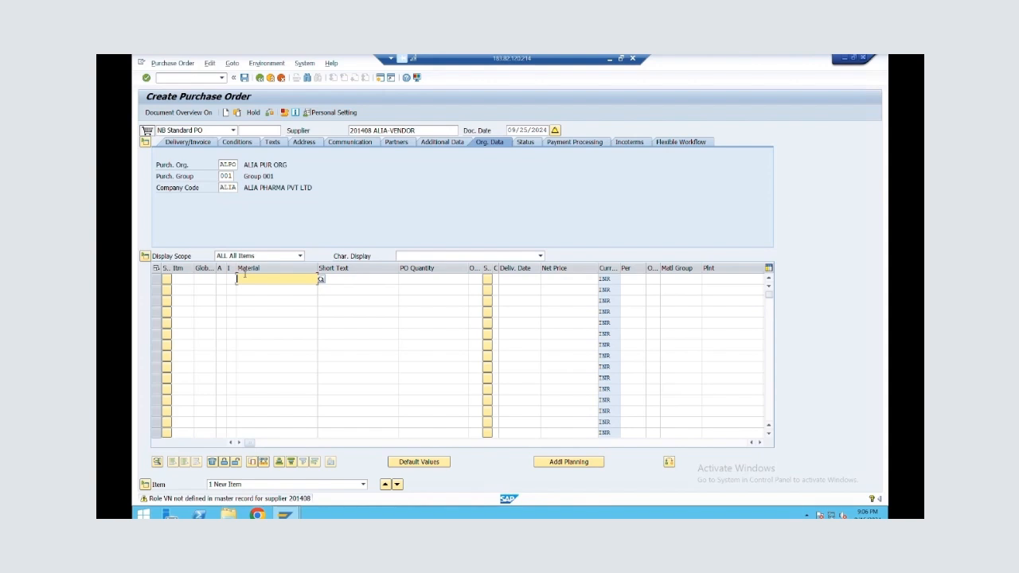
pyautogui.write('9224')
pyautogui.press('Return')
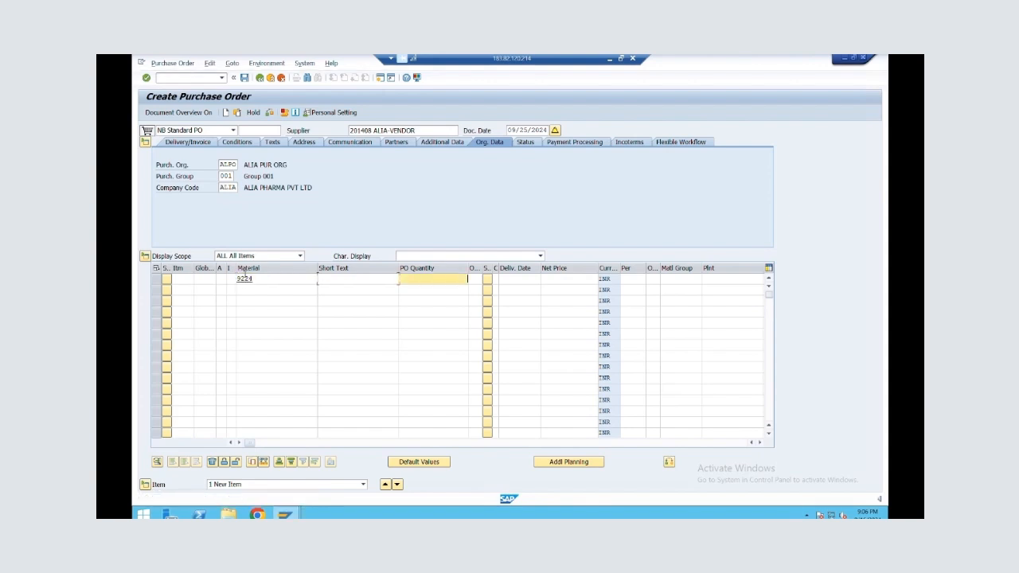
pyautogui.write('100')
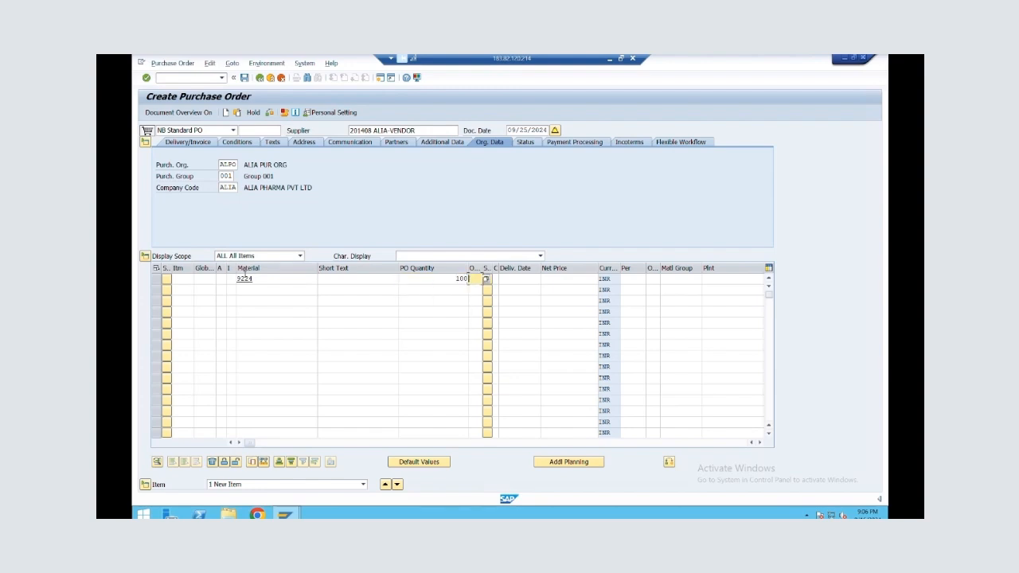
pyautogui.press('Tab')
pyautogui.press('Tab')
pyautogui.press('Tab')
pyautogui.press('Tab')
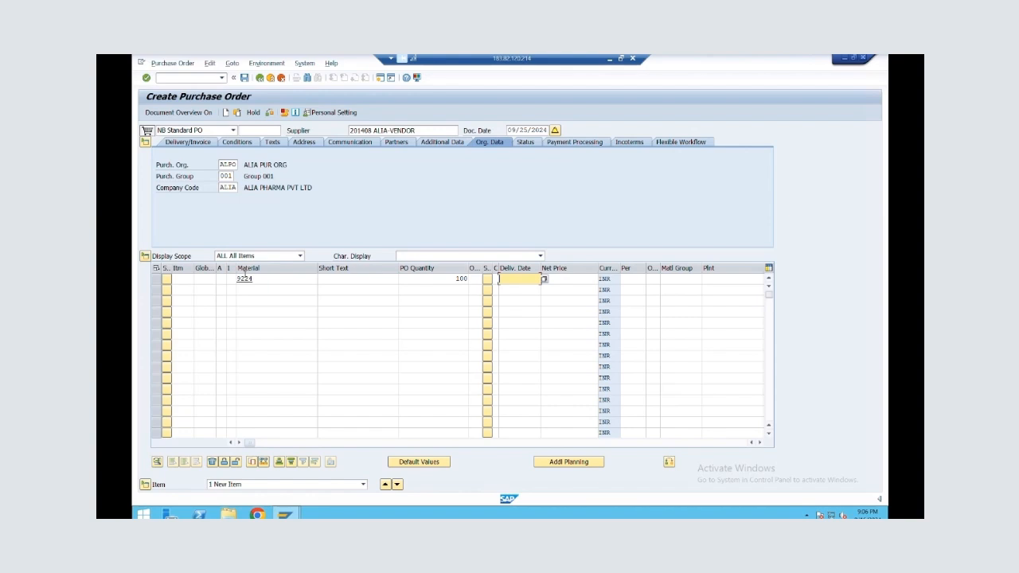
pyautogui.write('100')
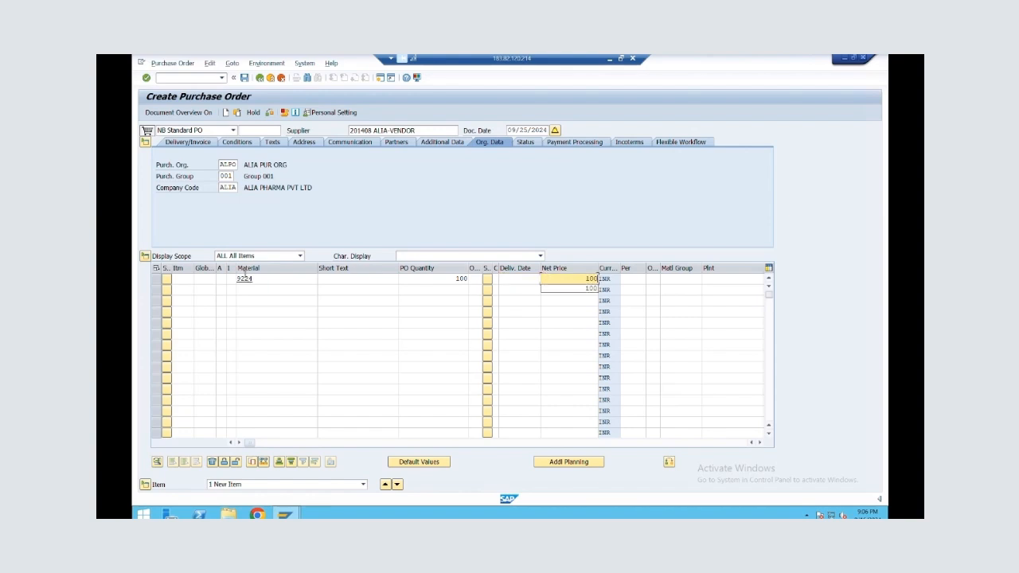
# Assign plant ALNP and storage location ROD to the first order item
pyautogui.press('Tab')
pyautogui.press('Tab')
pyautogui.press('Tab')
pyautogui.press('Tab')
pyautogui.write('ALNP')
pyautogui.press('Tab')
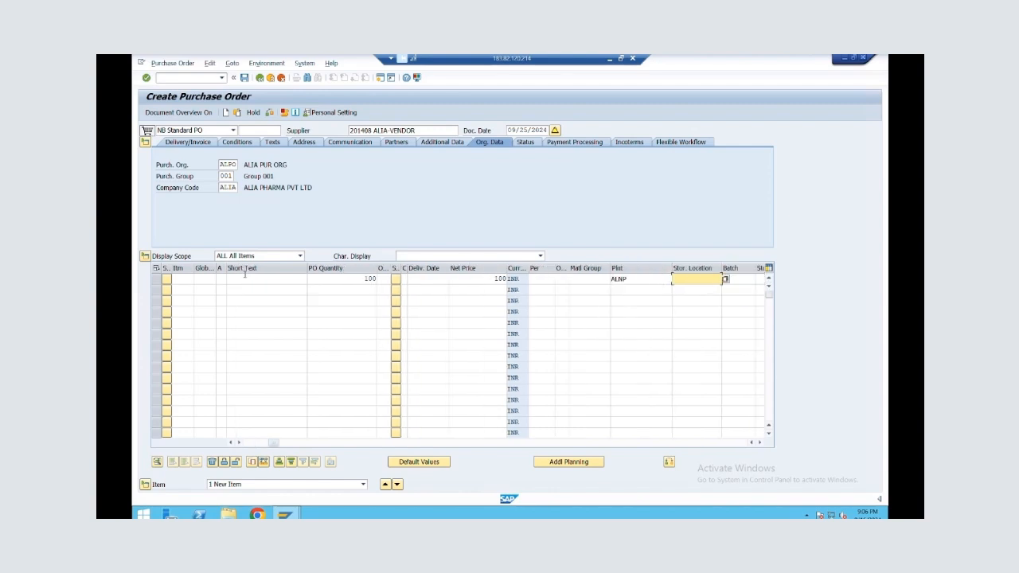
pyautogui.write('ROD')
pyautogui.press('Return')
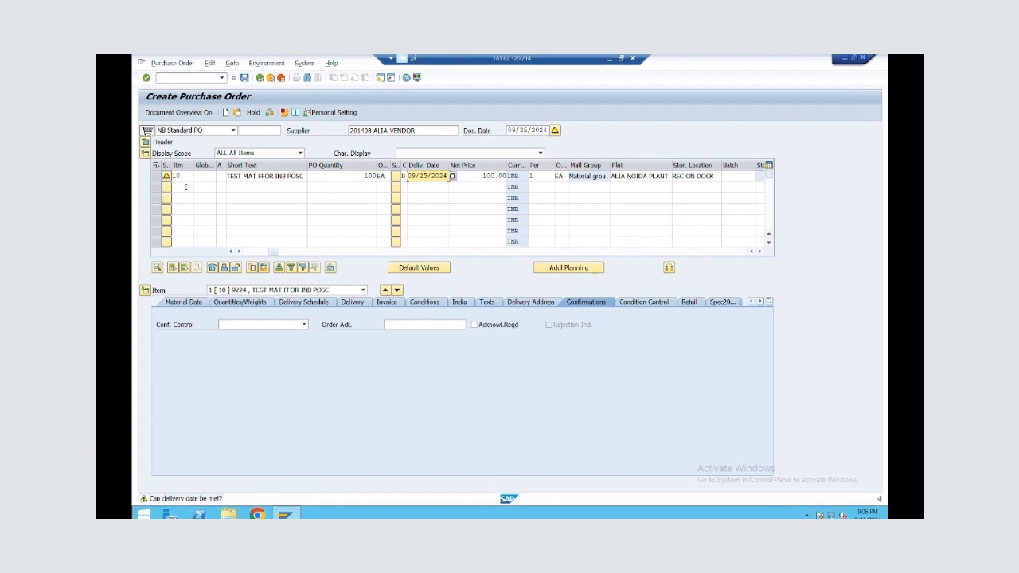
# Add material 9225 as the second order item with a quantity of 100 and a net price of 100
pyautogui.click(186, 187)
pyautogui.click(223, 188)
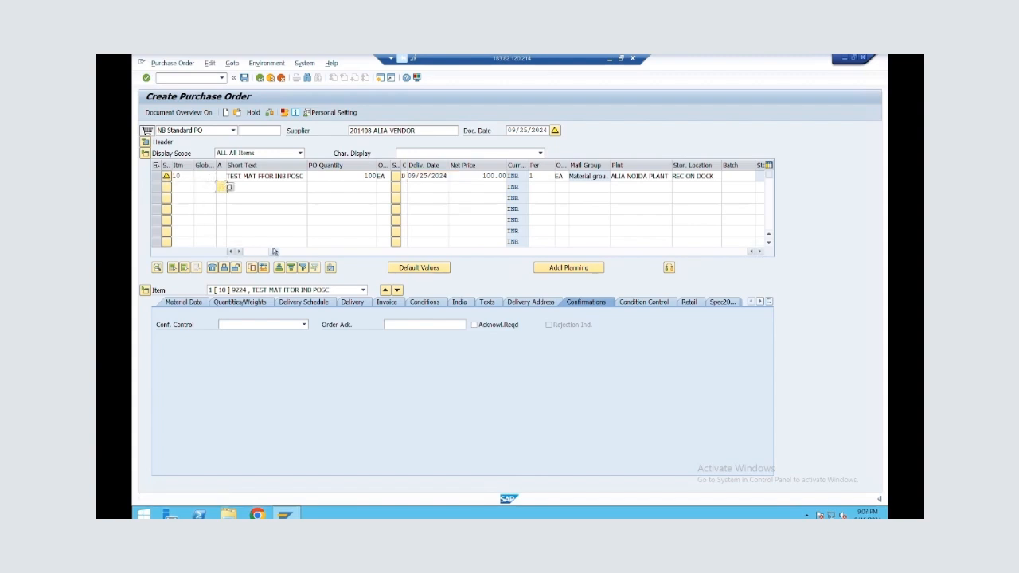
pyautogui.moveTo(274, 251); pyautogui.dragTo(223, 256)
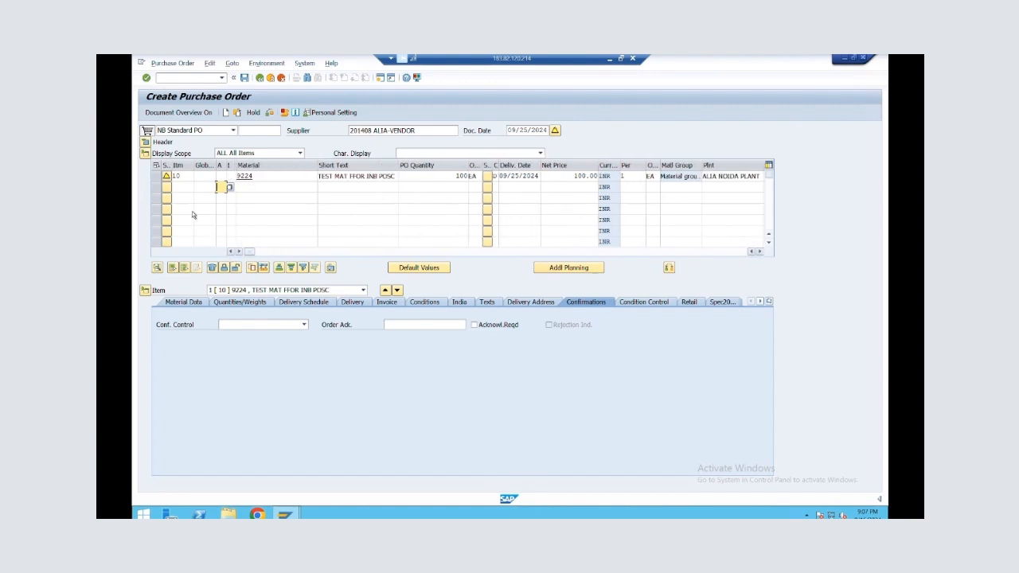
pyautogui.click(254, 191)
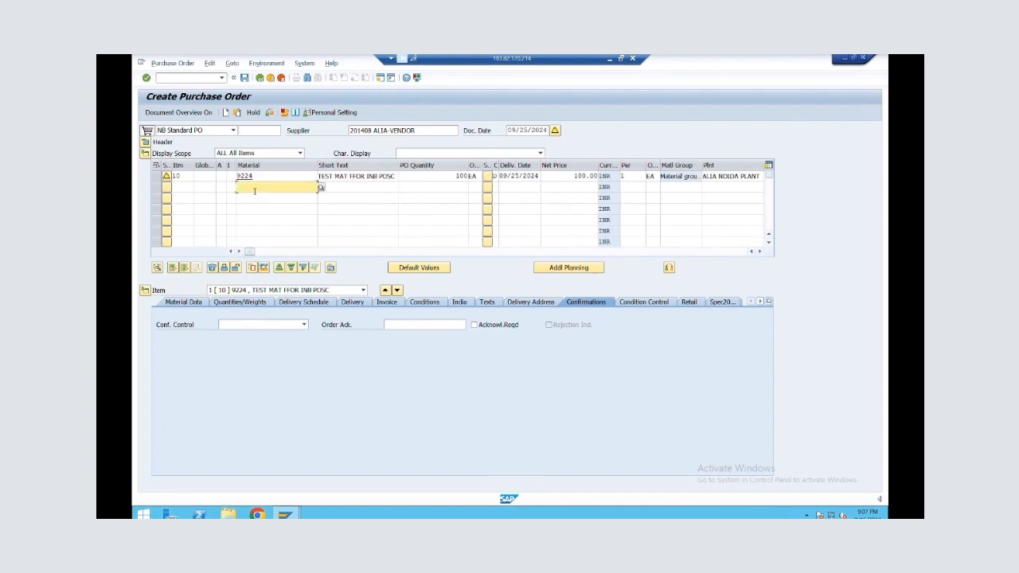
pyautogui.write('9225')
pyautogui.press('Tab')
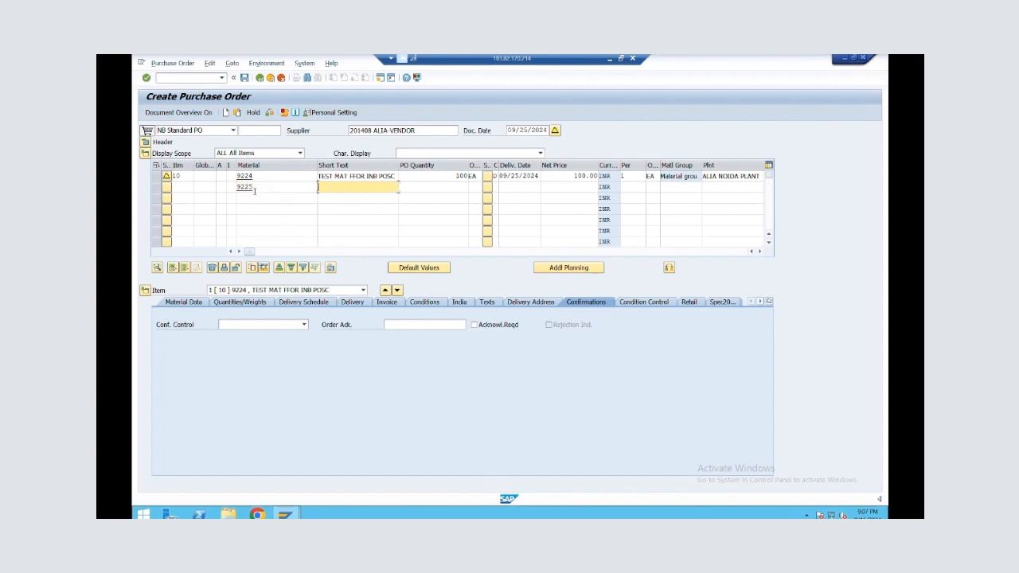
pyautogui.press('Tab')
pyautogui.write('100')
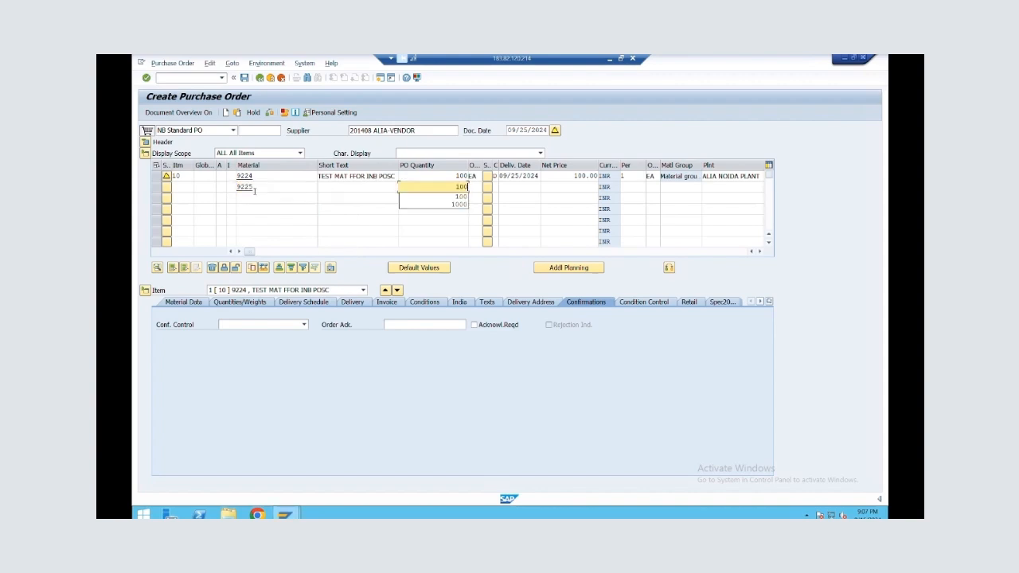
pyautogui.press('Tab')
pyautogui.press('Tab')
pyautogui.press('Tab')
pyautogui.press('Tab')
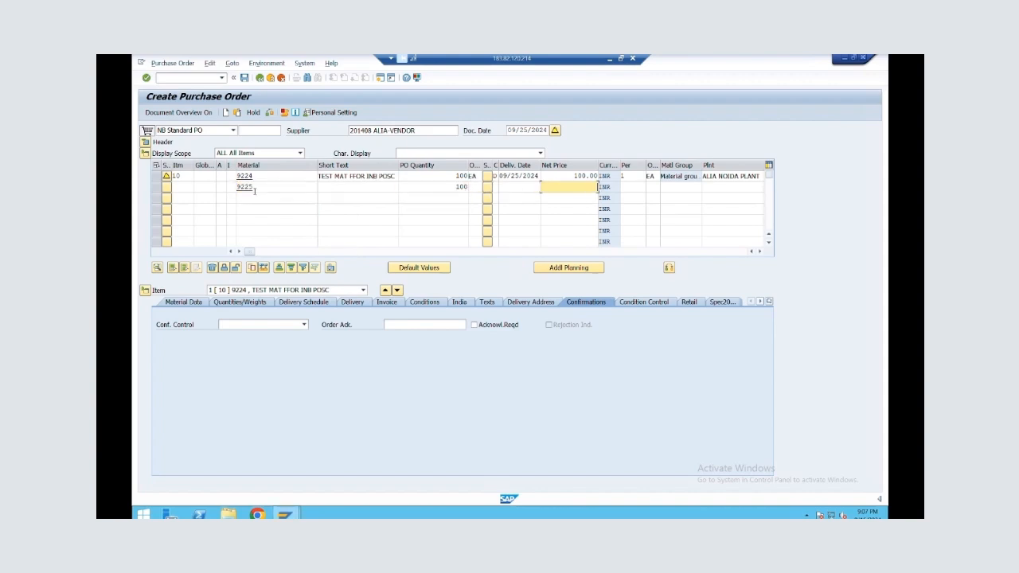
pyautogui.write('100')
pyautogui.press('Tab')
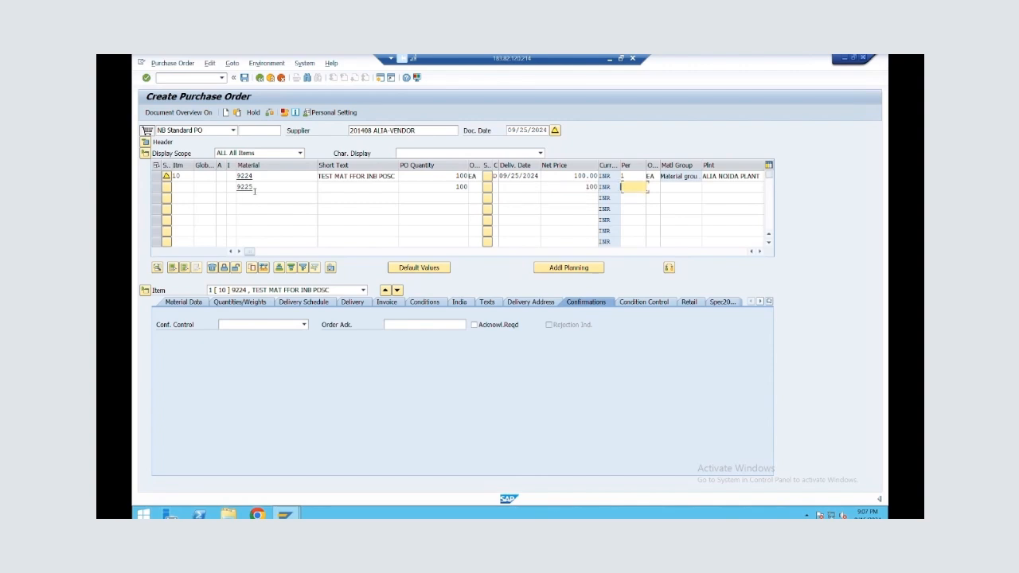
# Assign plant ALNP and the REC ON DOCK storage location to the second order item
pyautogui.press('Tab')
pyautogui.press('Tab')
pyautogui.press('Tab')
pyautogui.write('ALNP')
pyautogui.press('Tab')
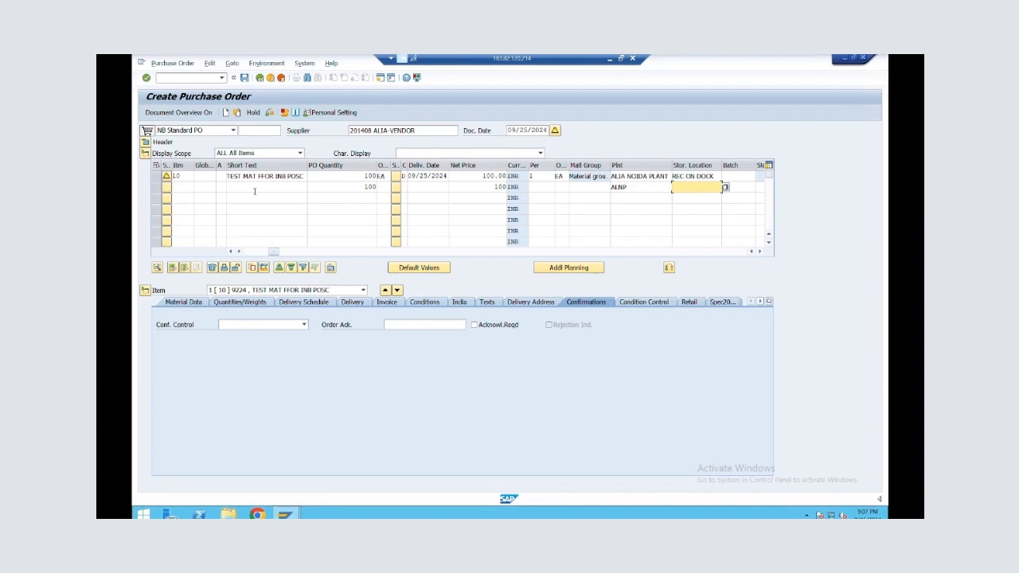
pyautogui.press('Return')
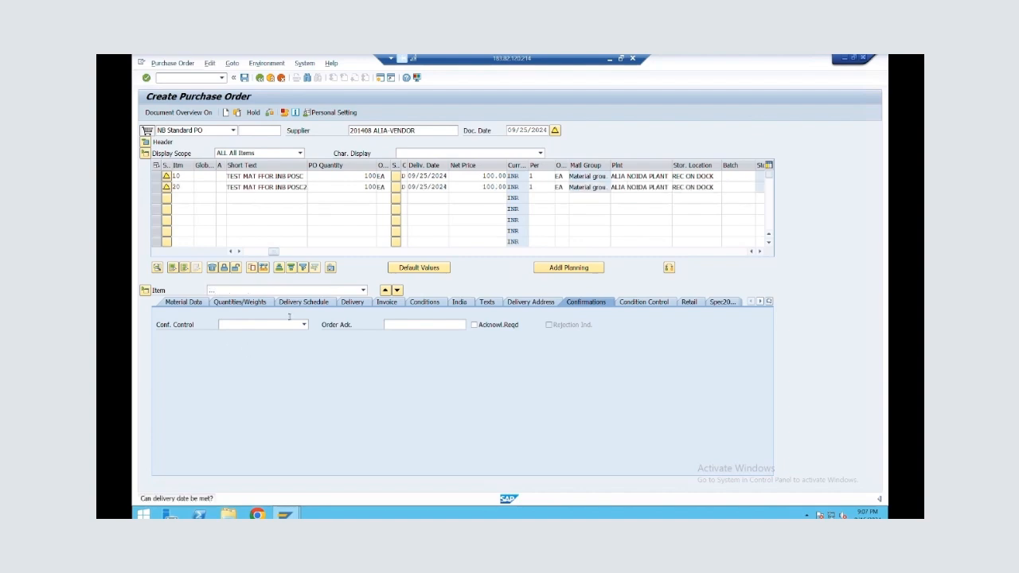
# Set the confirmation control of items 20 and 10 to 0004 Inbound Delivery and save the purchase order
pyautogui.click(296, 290)
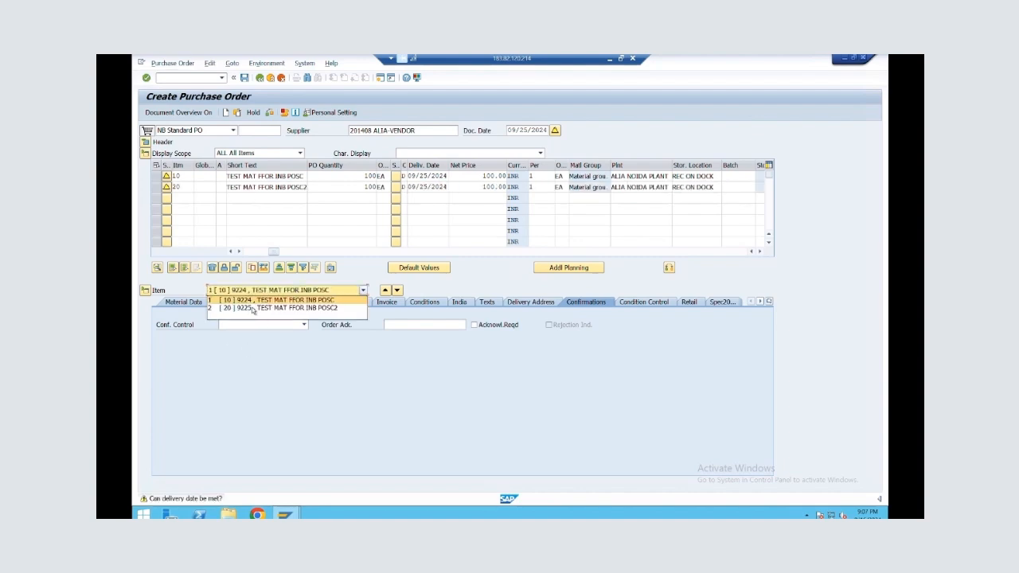
pyautogui.click(256, 309)
pyautogui.click(301, 325)
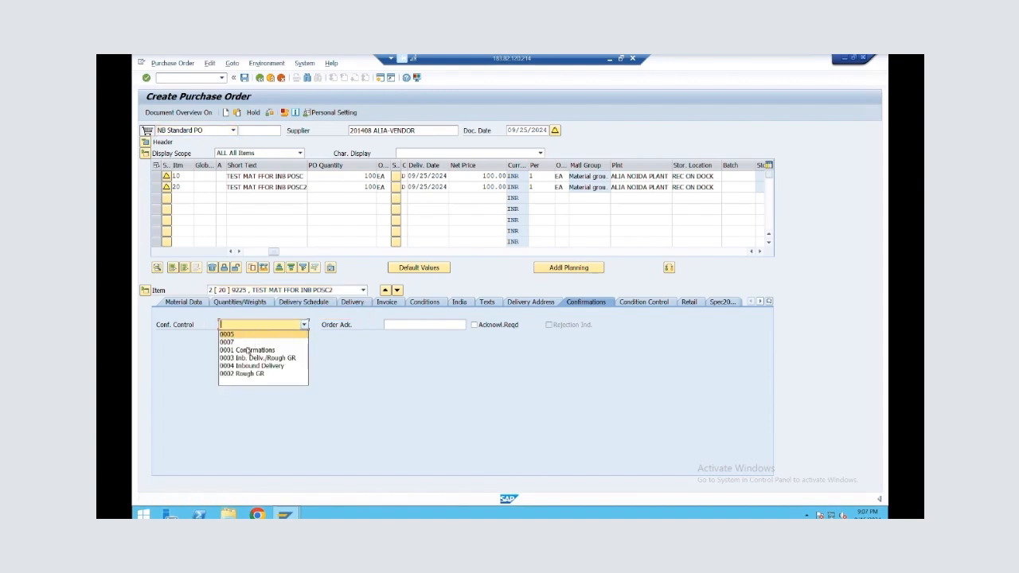
pyautogui.click(254, 365)
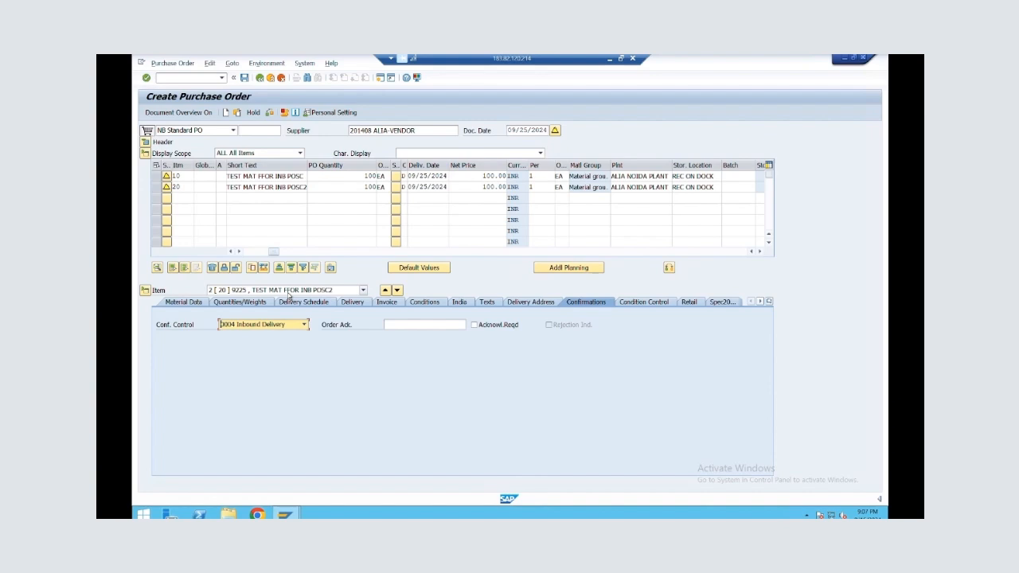
pyautogui.click(288, 290)
pyautogui.click(267, 299)
pyautogui.click(261, 325)
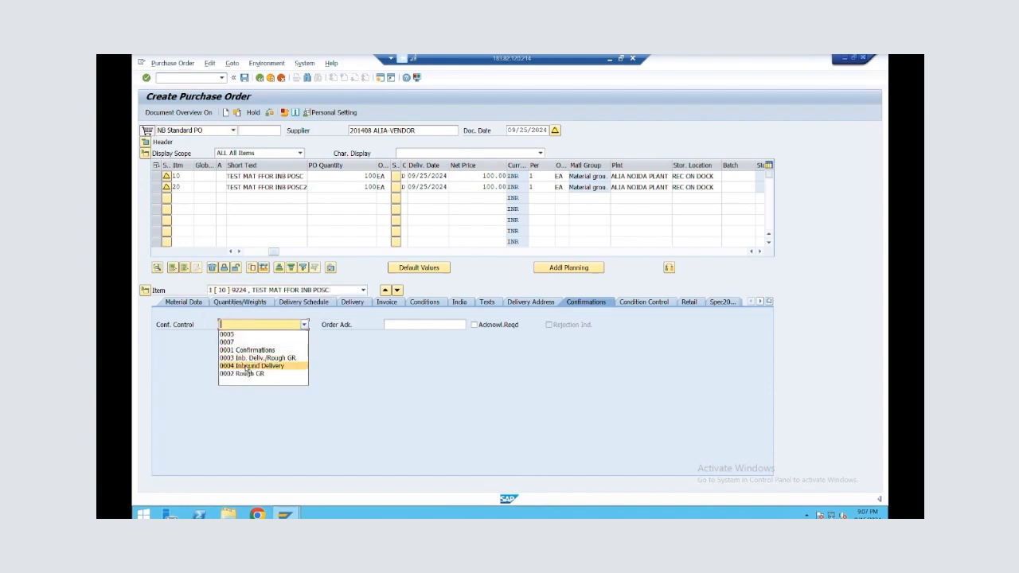
pyautogui.click(247, 367)
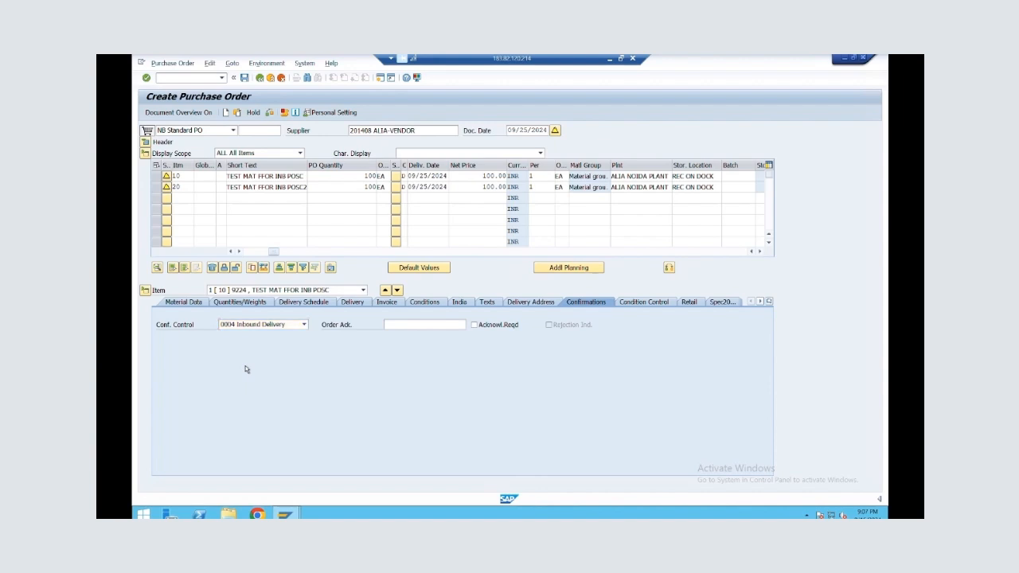
pyautogui.click(245, 78)
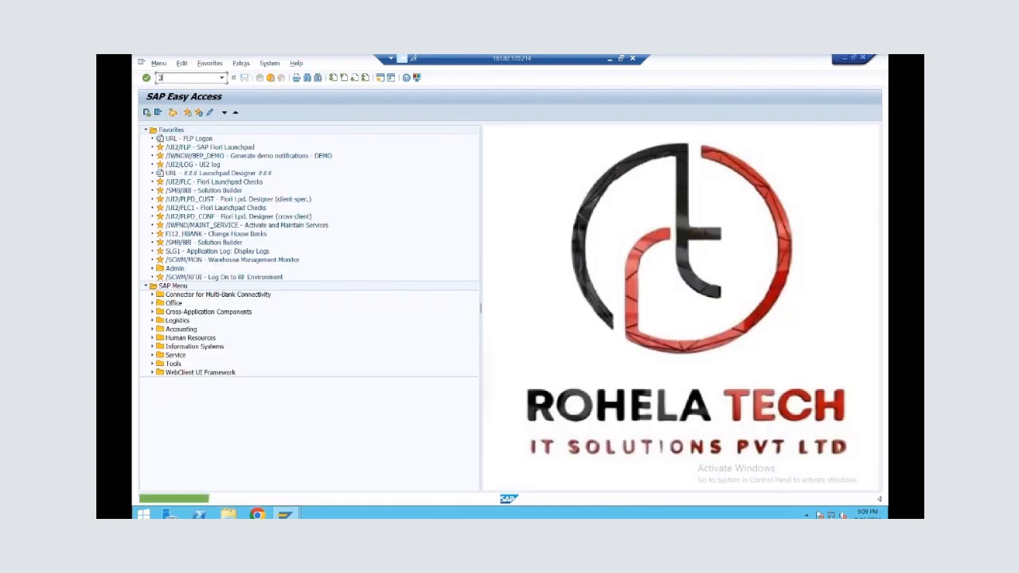
# Start an inbound delivery with transaction VL31N for the newly saved purchase order
pyautogui.press('BackSpace')
pyautogui.press('BackSpace')
pyautogui.write('VL3')
pyautogui.write('1N')
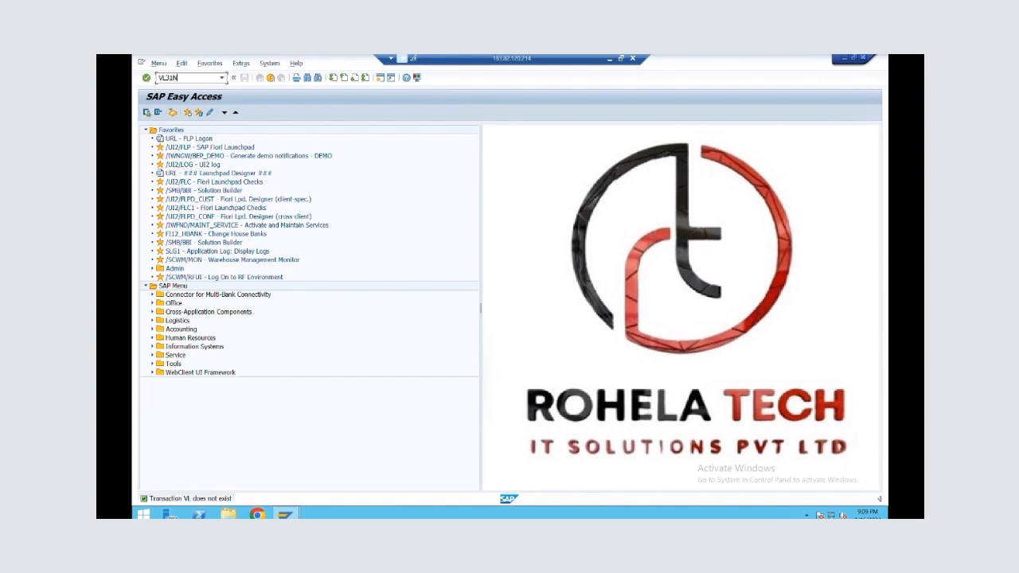
pyautogui.press('Return')
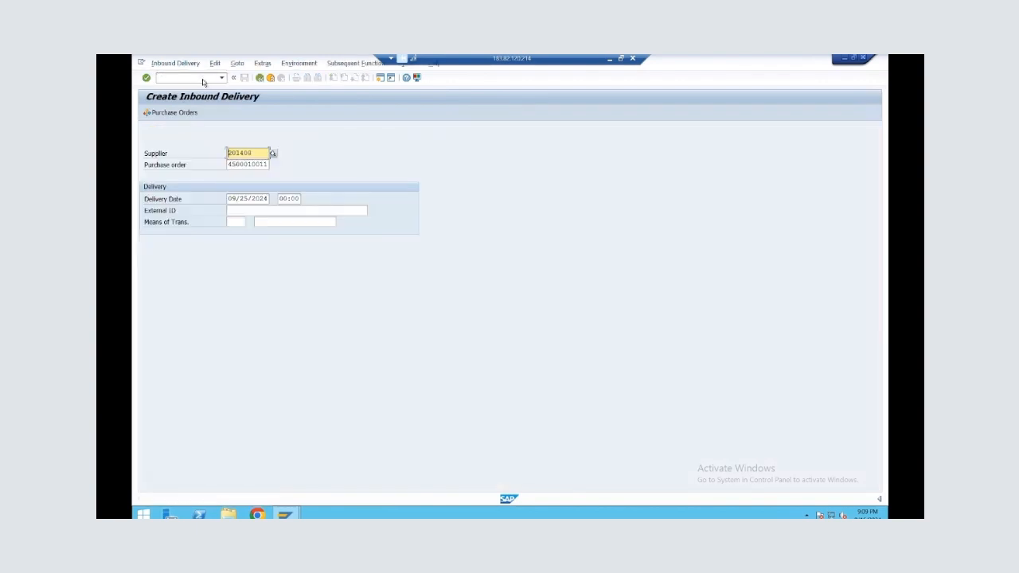
pyautogui.press('Return')
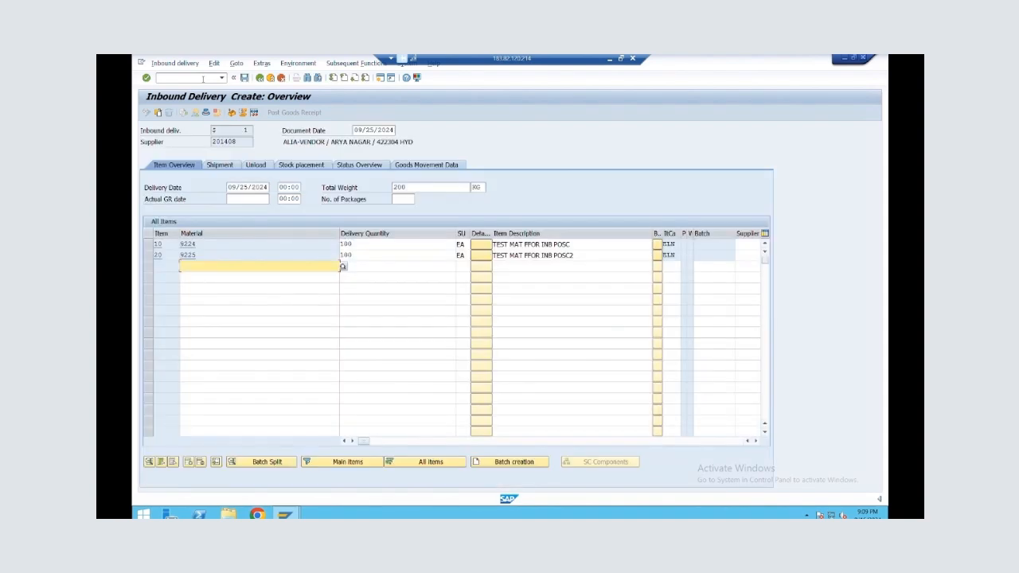
# Start packing both inbound delivery items and create a handling unit with packaging material ALIABOX1
pyautogui.moveTo(149, 245); pyautogui.dragTo(149, 256)
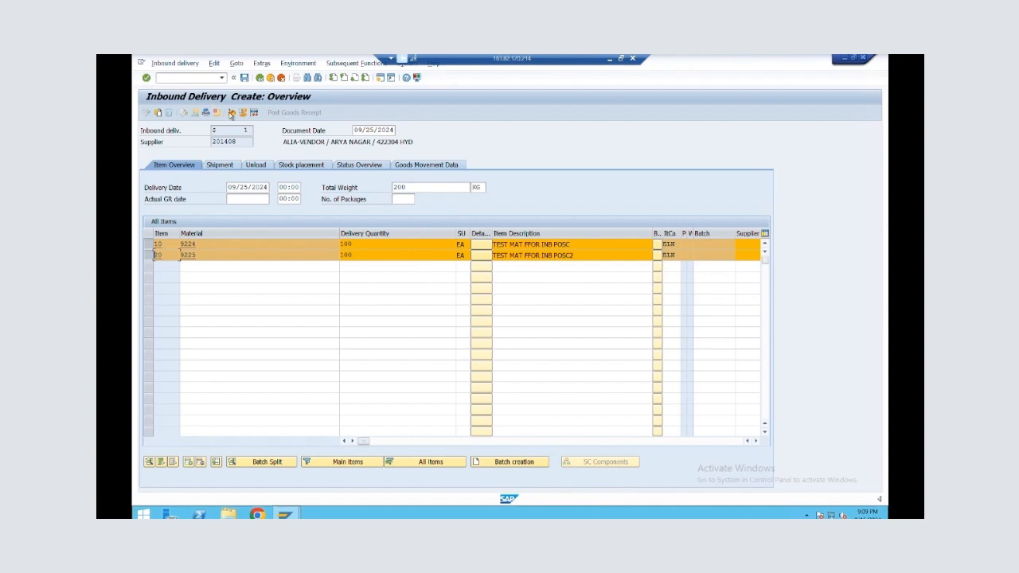
pyautogui.click(231, 114)
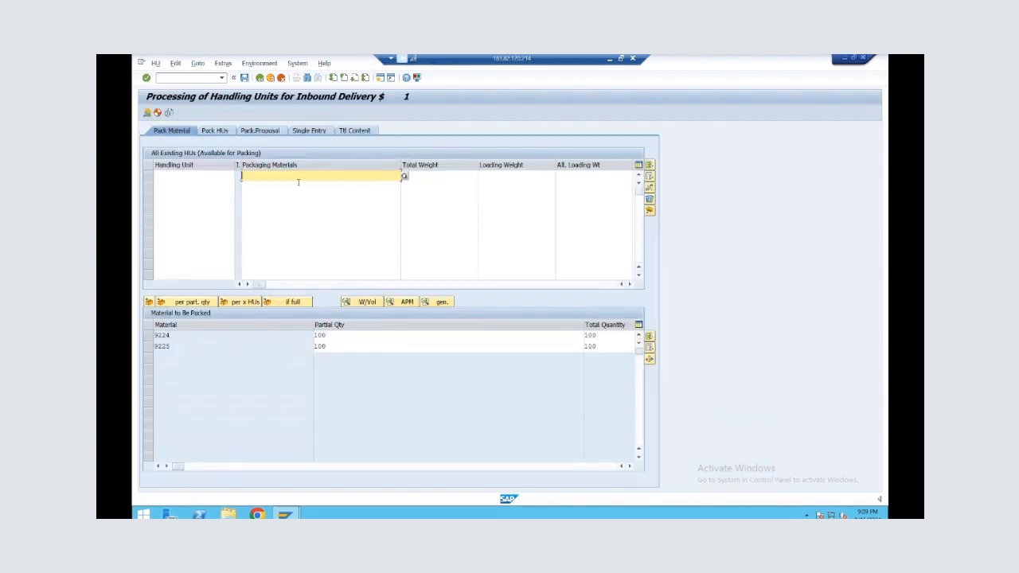
pyautogui.write('ALIA')
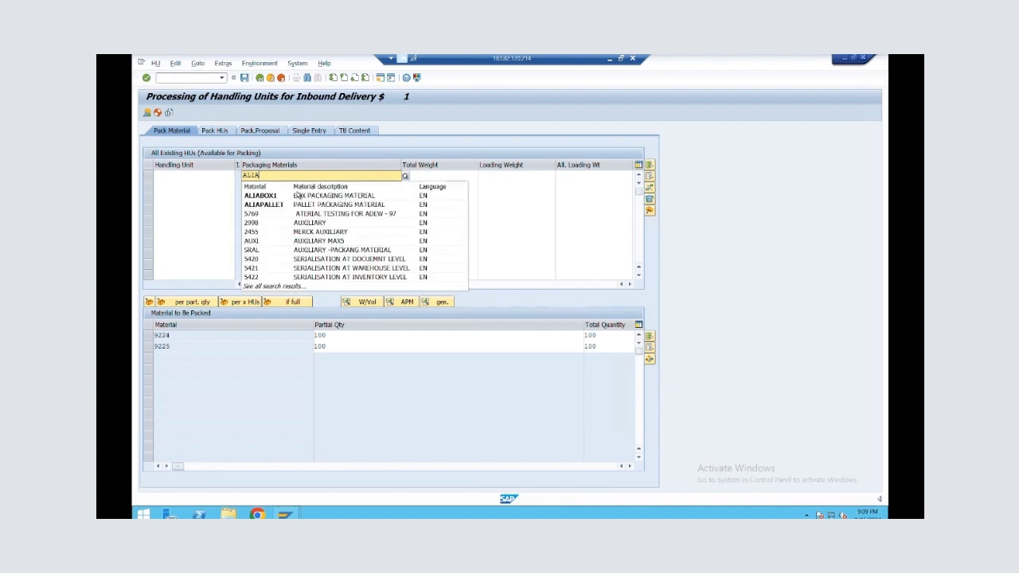
pyautogui.click(298, 197)
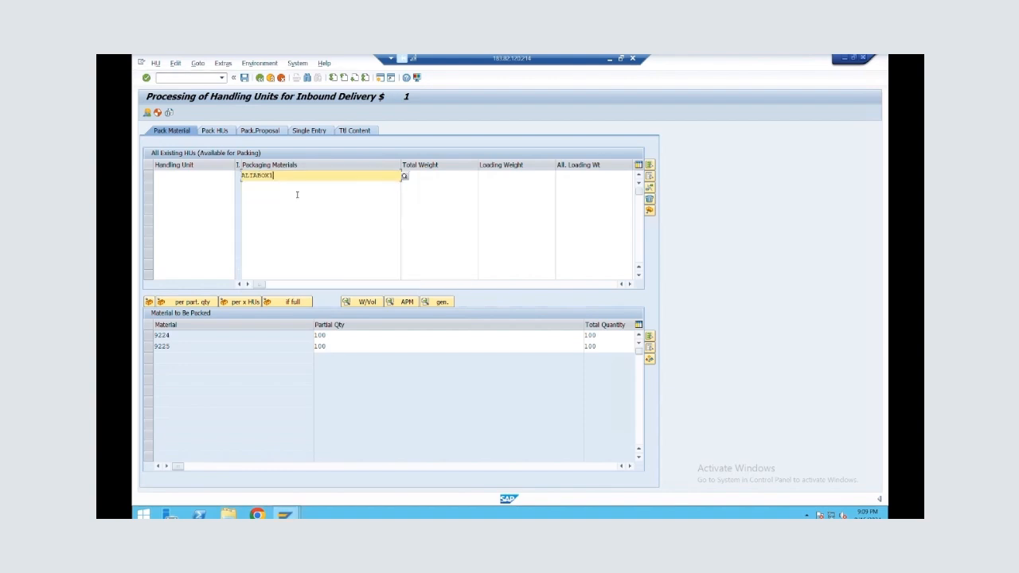
pyautogui.click(148, 336)
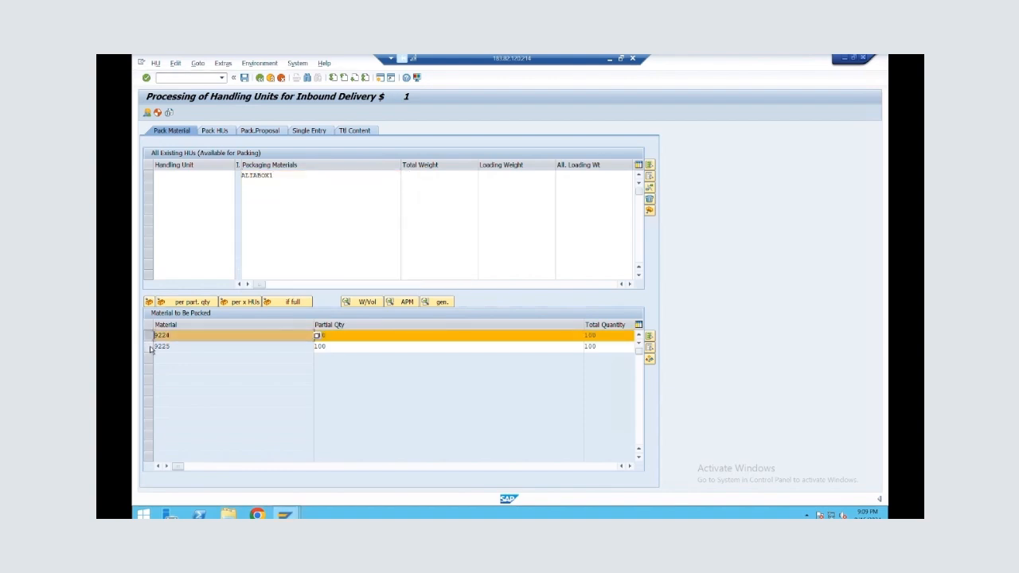
pyautogui.keyDown('ctrl'); pyautogui.click(149, 347); pyautogui.keyUp('ctrl')
pyautogui.click(149, 175)
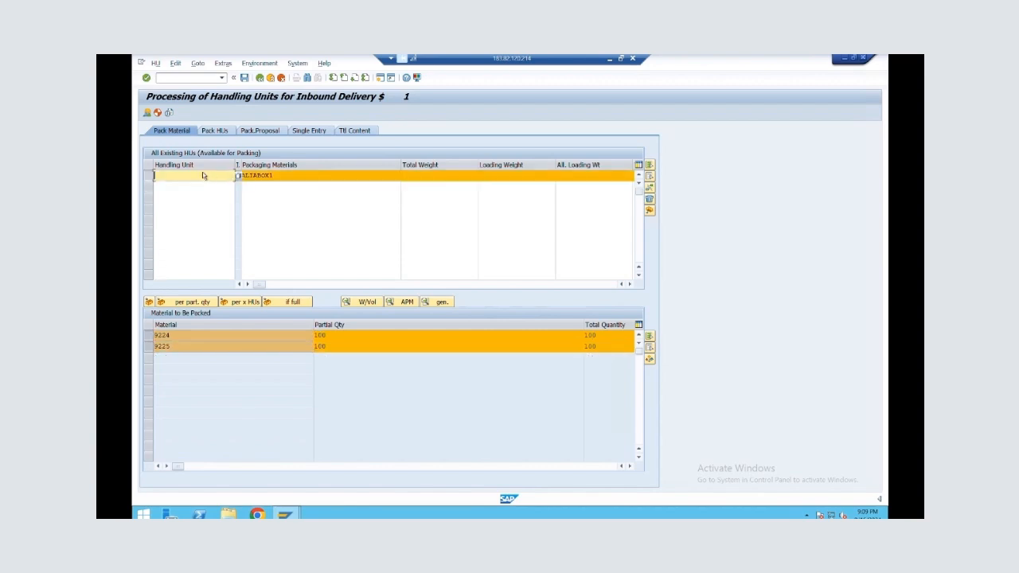
pyautogui.click(289, 176)
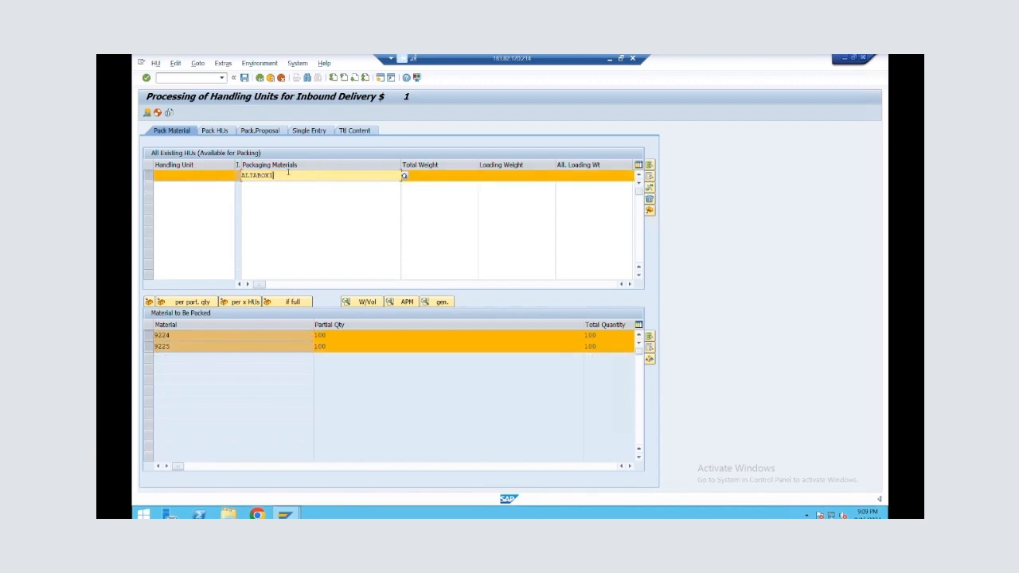
pyautogui.press('Return')
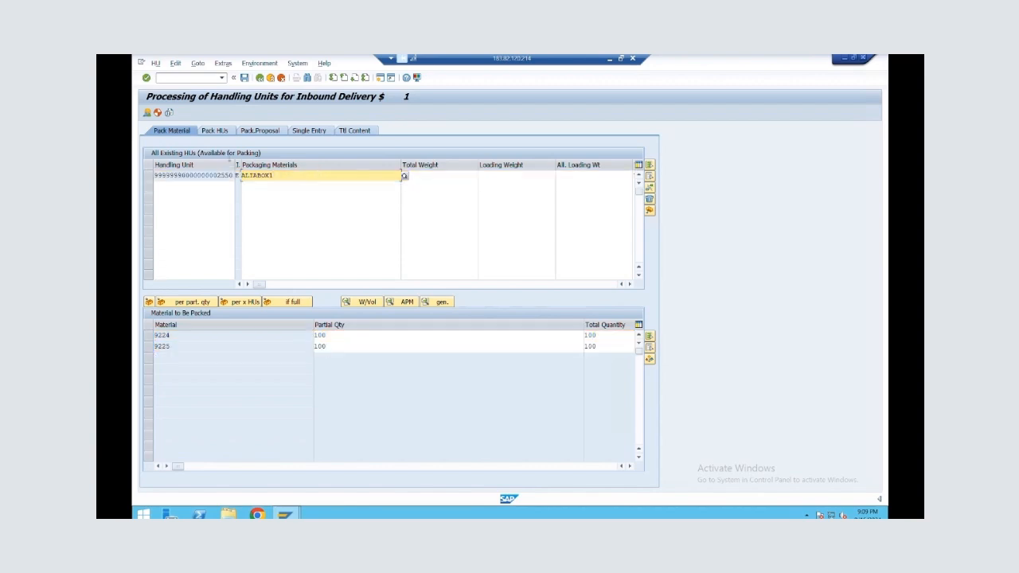
# Pack materials 9224 and 9225 into the ALIABOX1 handling unit and save the inbound delivery
pyautogui.click(147, 336)
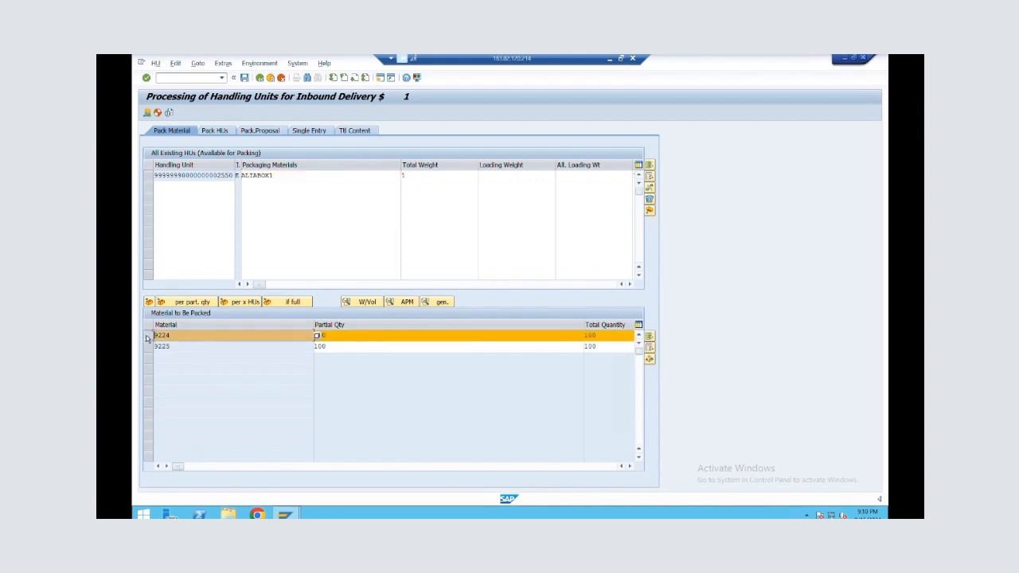
pyautogui.keyDown('ctrl'); pyautogui.click(148, 346); pyautogui.keyUp('ctrl')
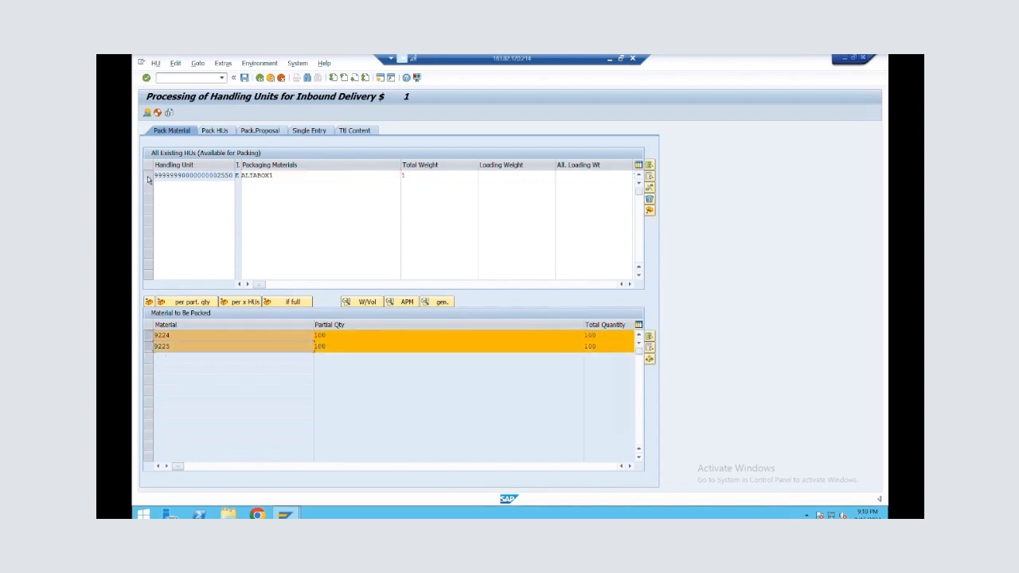
pyautogui.click(147, 176)
pyautogui.click(148, 302)
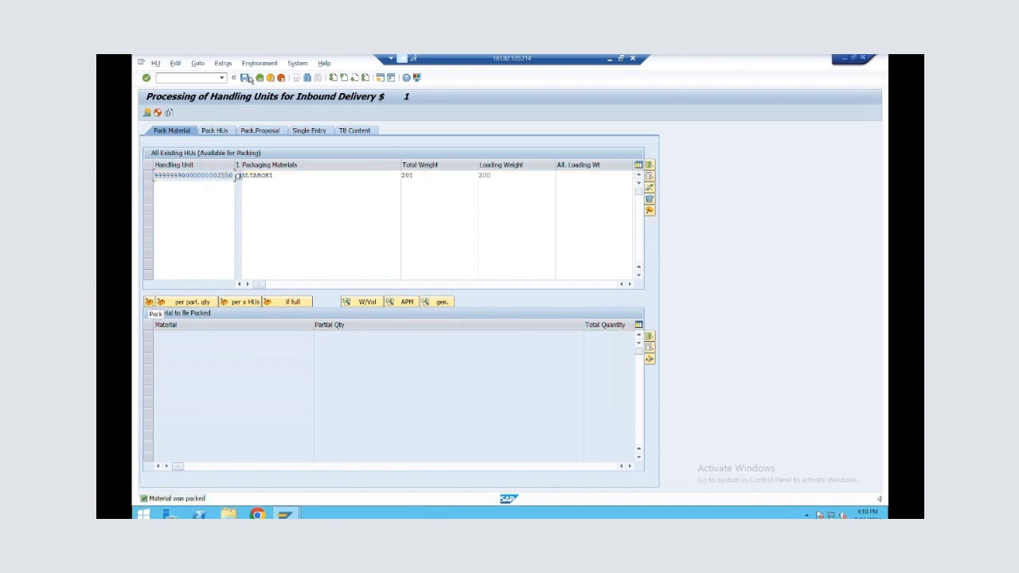
pyautogui.click(246, 79)
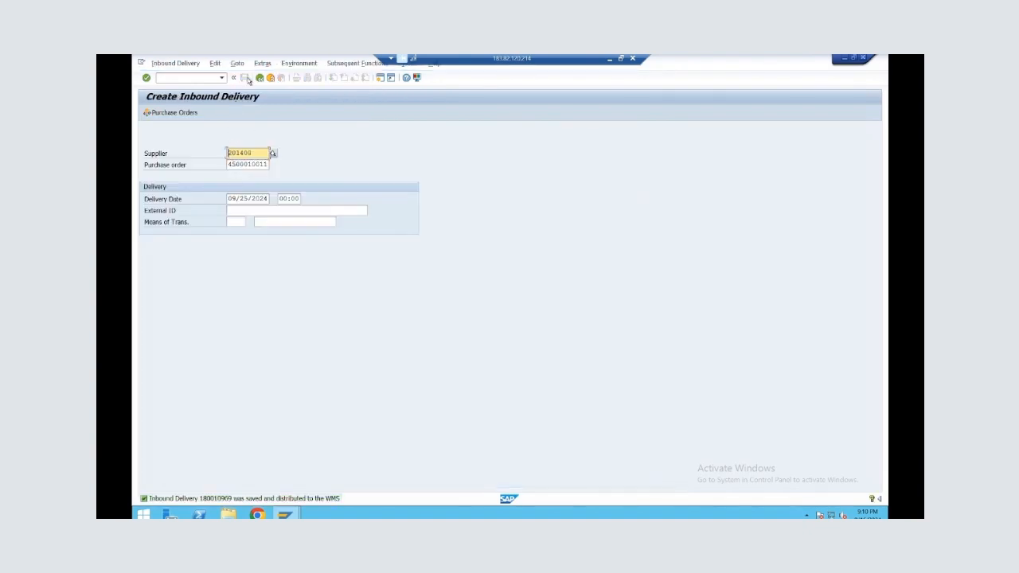
# Open inbound delivery maintenance with transaction /SCWM/PRDI and find the newly saved inbound delivery by its document number
pyautogui.click(261, 79)
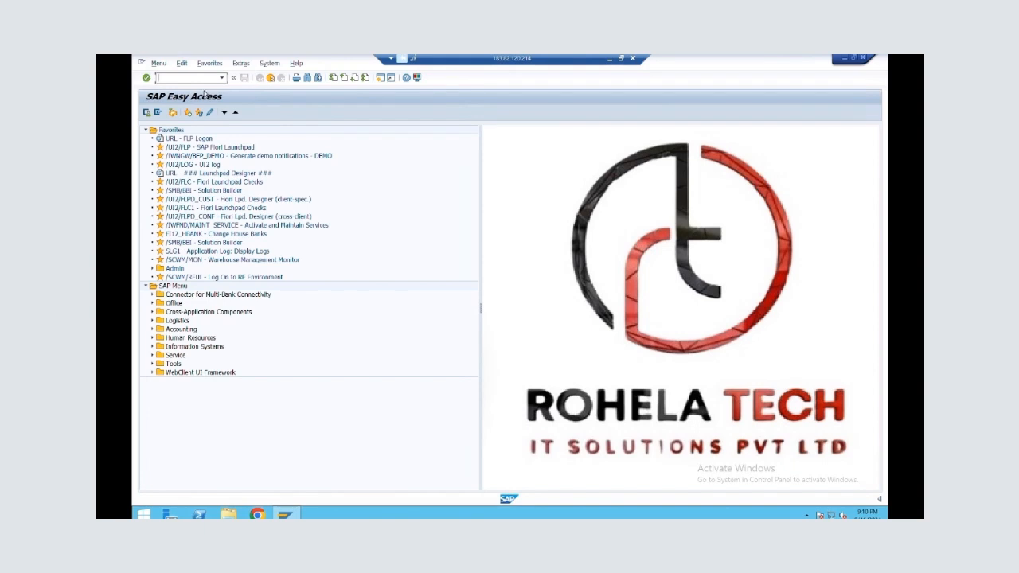
pyautogui.write('/N/SCWM/PRDI')
pyautogui.press('Return')
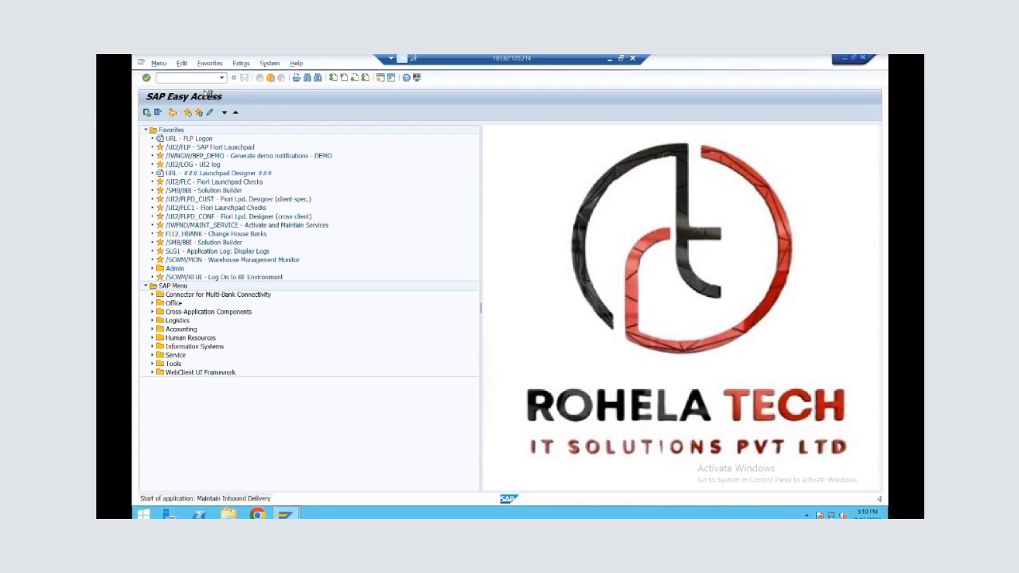
pyautogui.write('18001')
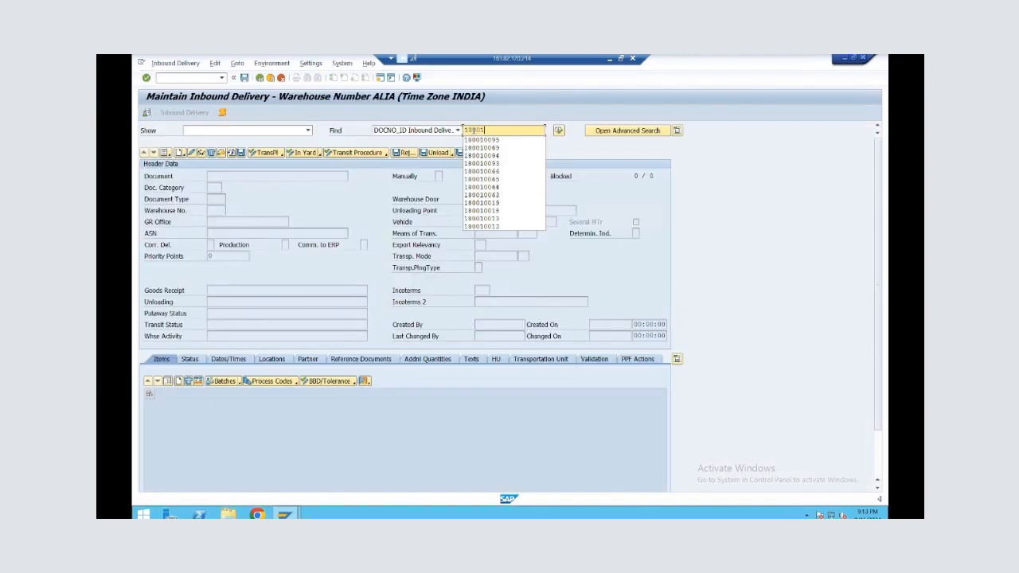
pyautogui.write('0969')
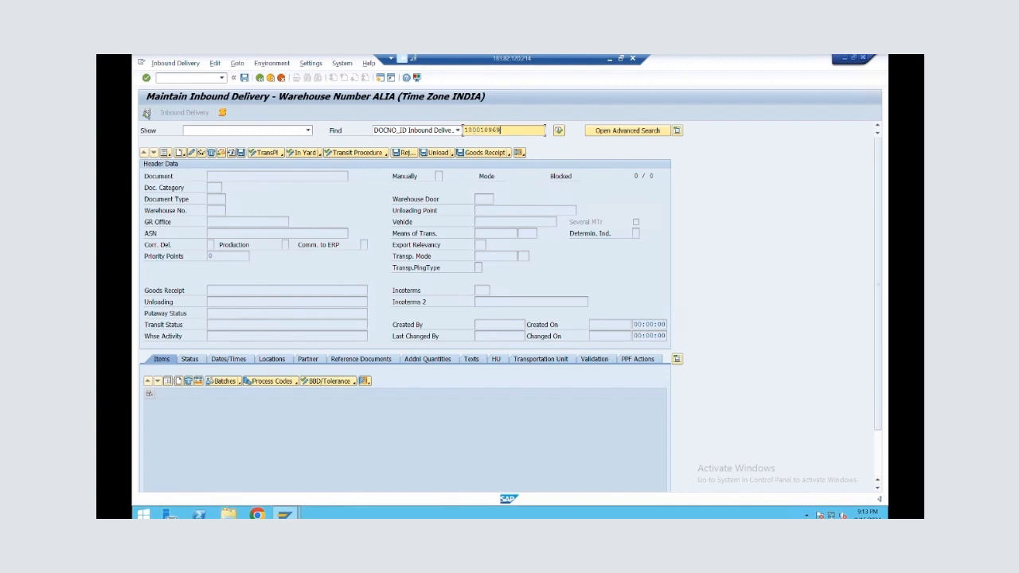
pyautogui.click(147, 113)
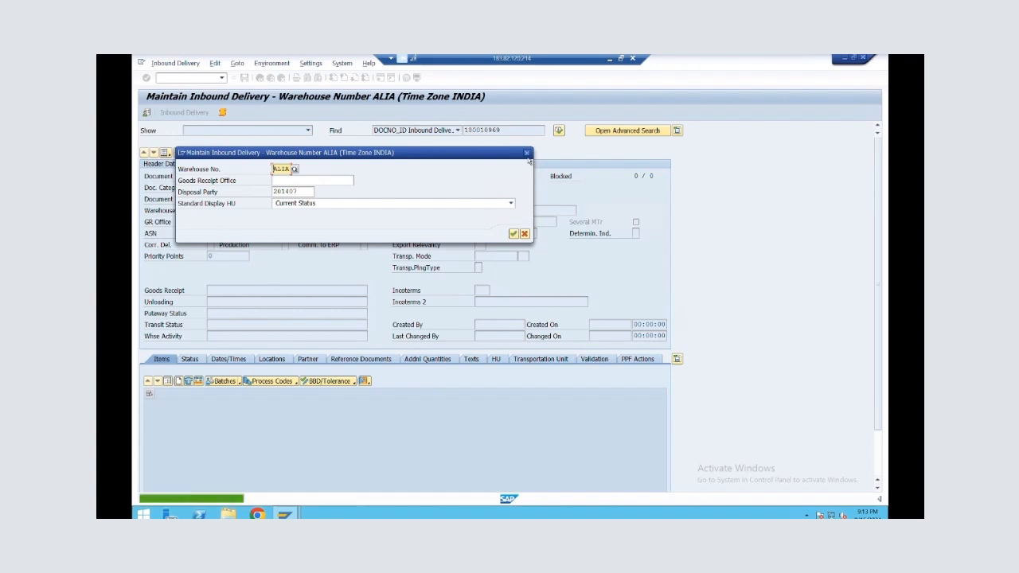
pyautogui.click(529, 159)
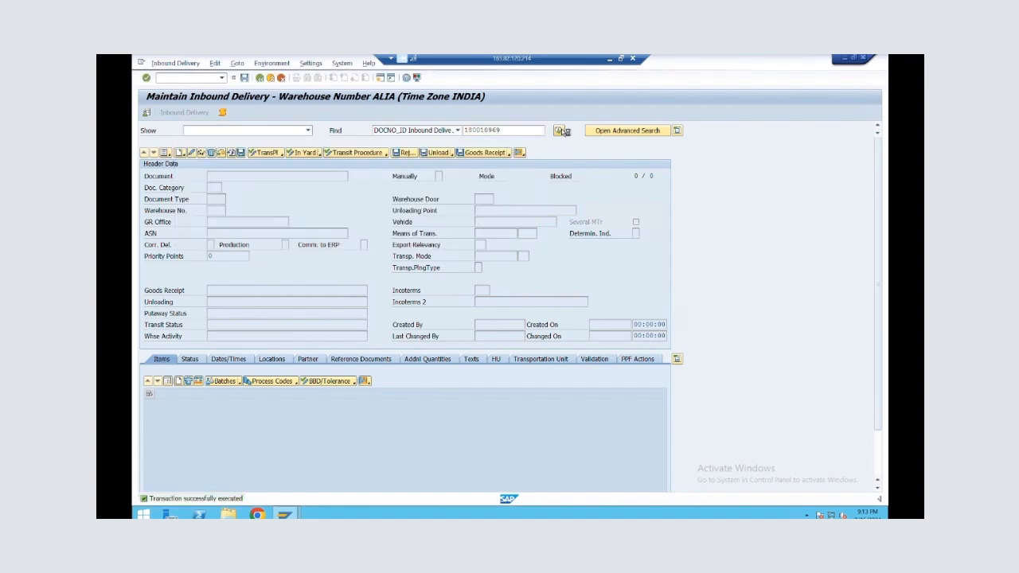
pyautogui.press('Return')
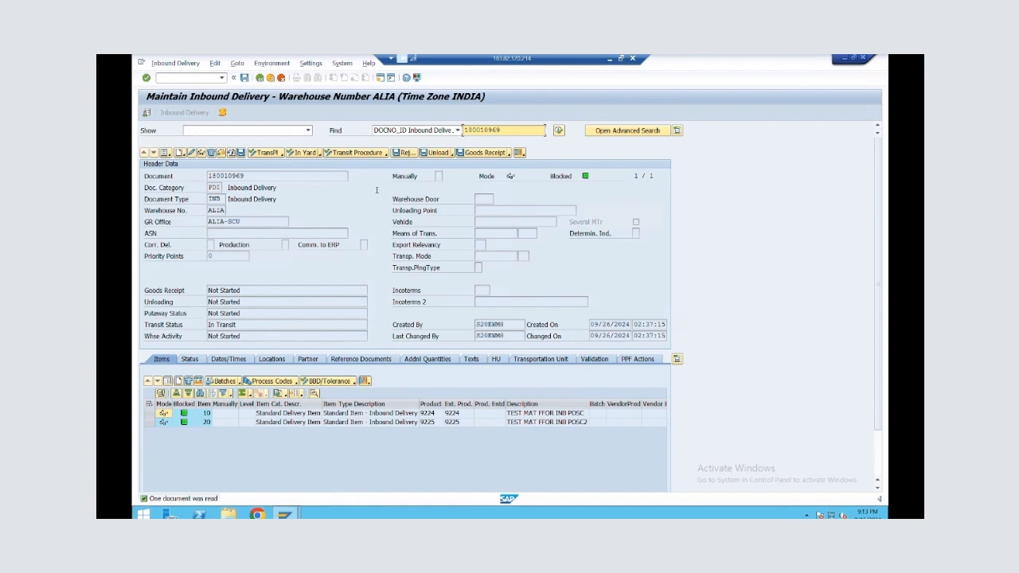
# Display the inbound delivery's handling unit, try to set the loading status at the delivery header and close the log
pyautogui.click(495, 359)
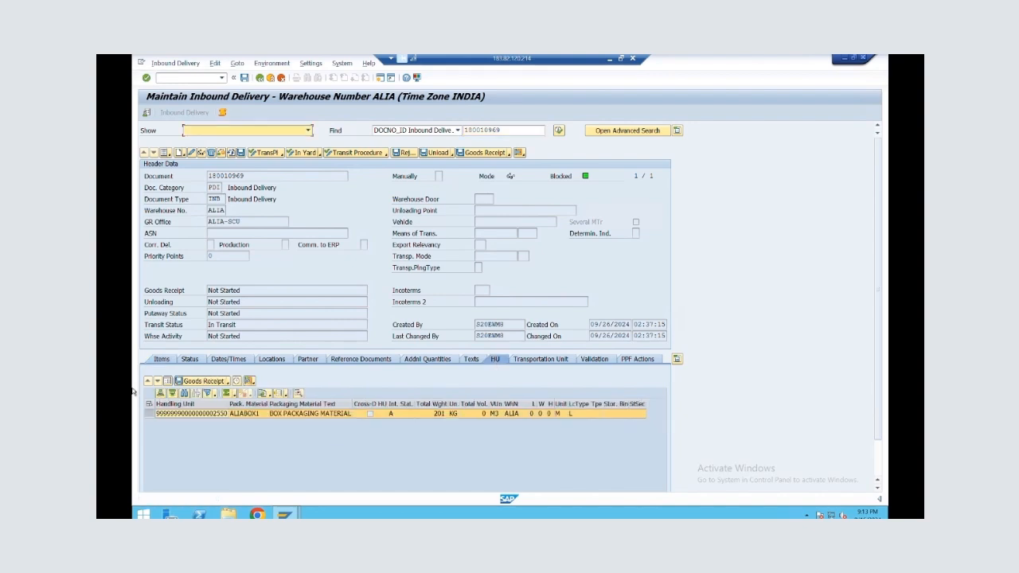
pyautogui.click(148, 415)
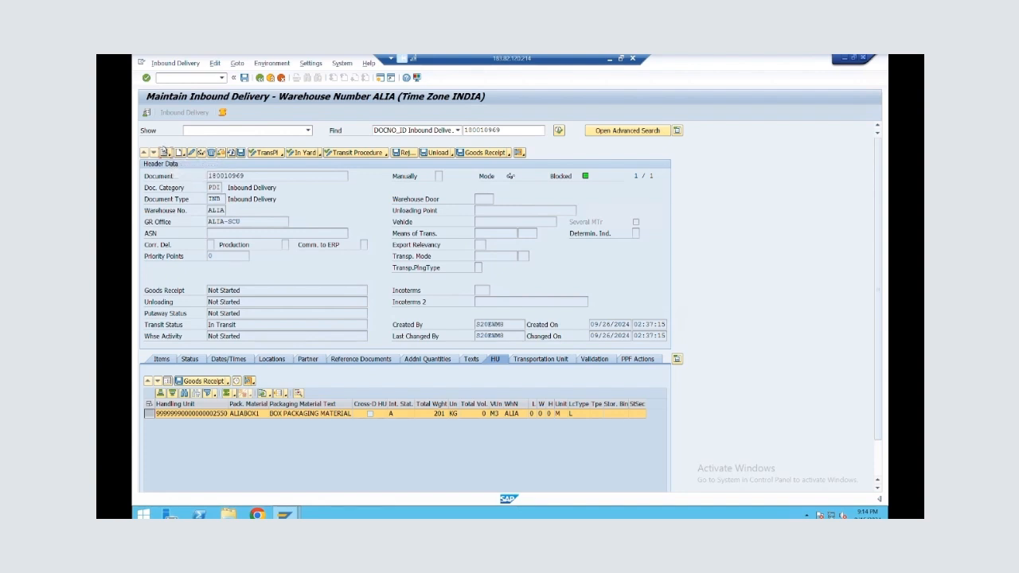
pyautogui.click(164, 151)
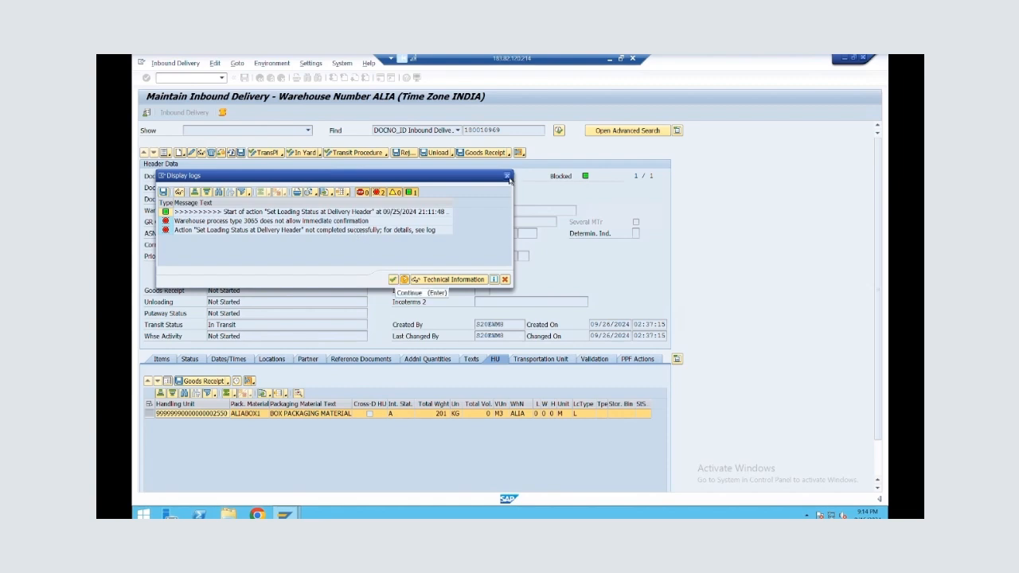
pyautogui.click(508, 176)
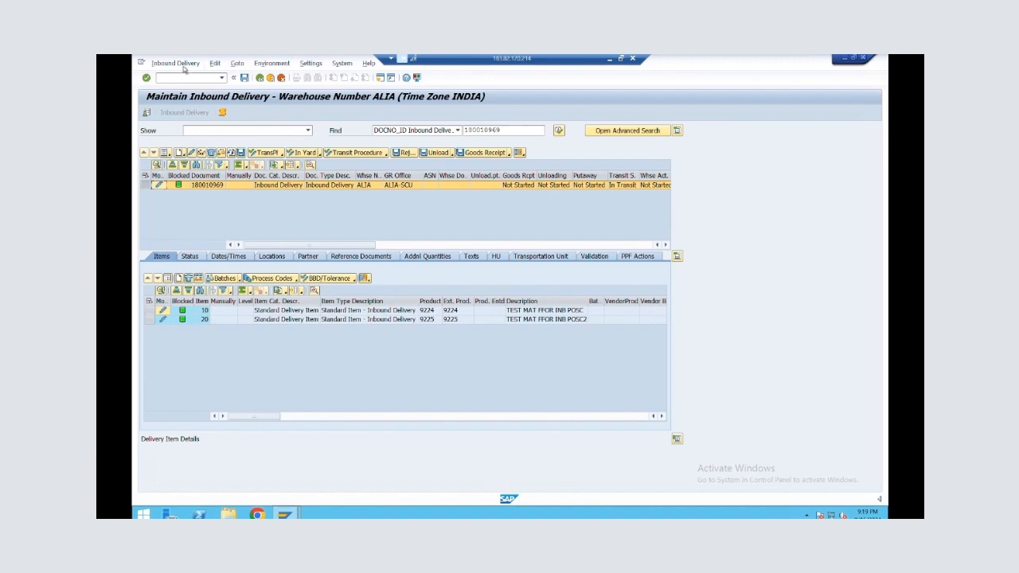
# Create a putaway warehouse task for the delivery's handling unit as a follow-on function and examine its source and destination data
pyautogui.click(183, 67)
pyautogui.moveTo(231, 86)
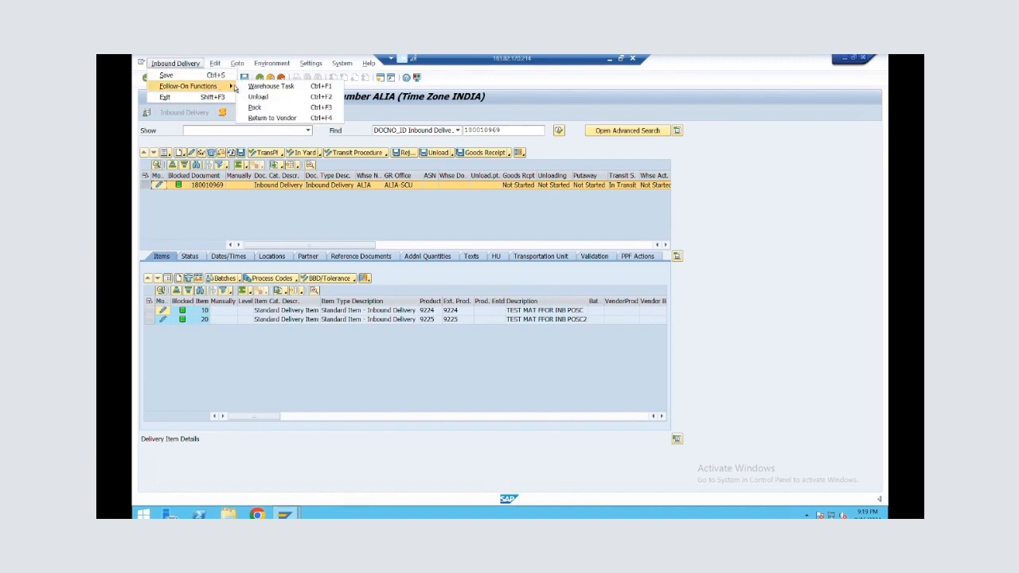
pyautogui.click(270, 86)
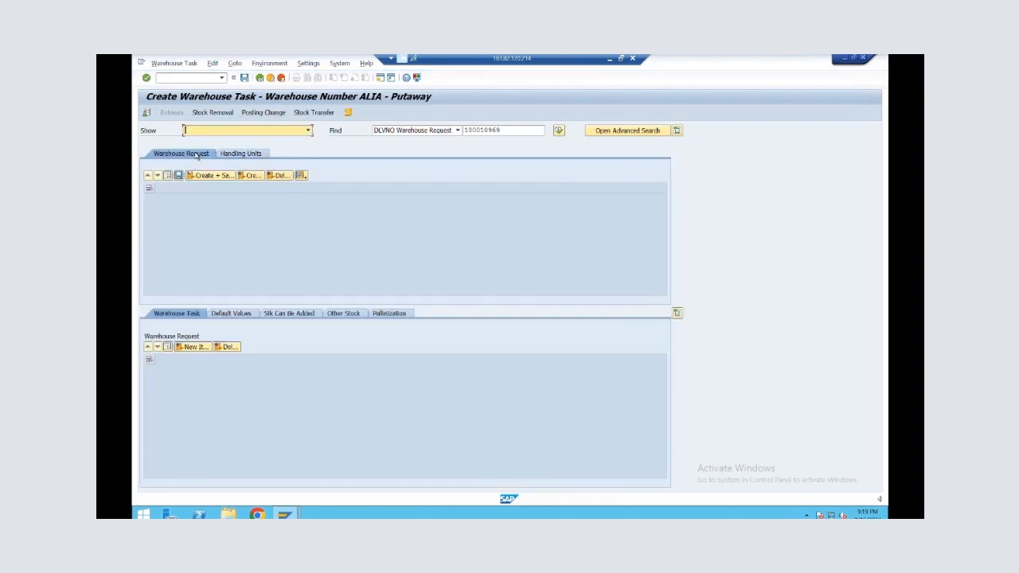
pyautogui.click(230, 155)
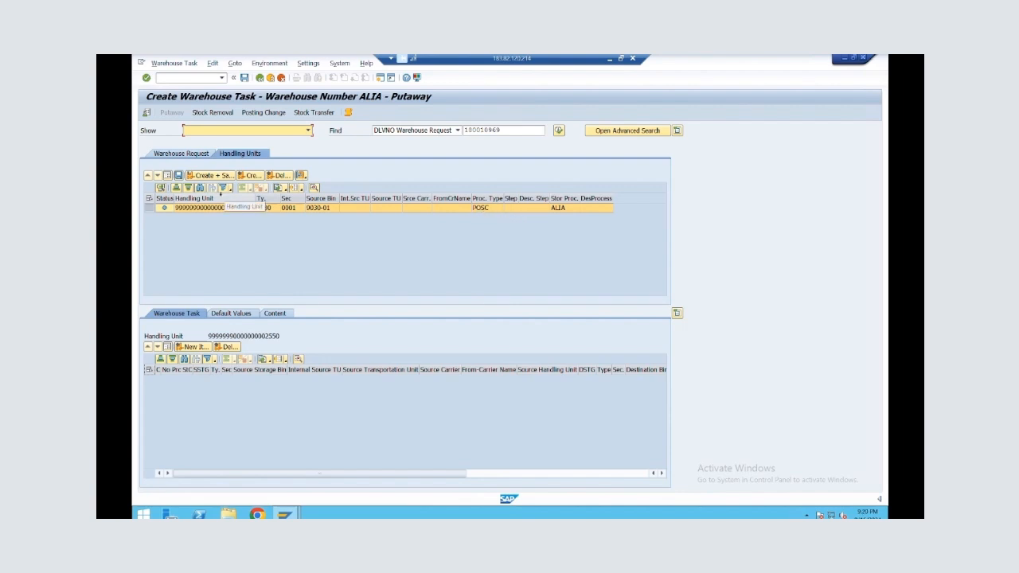
pyautogui.click(150, 207)
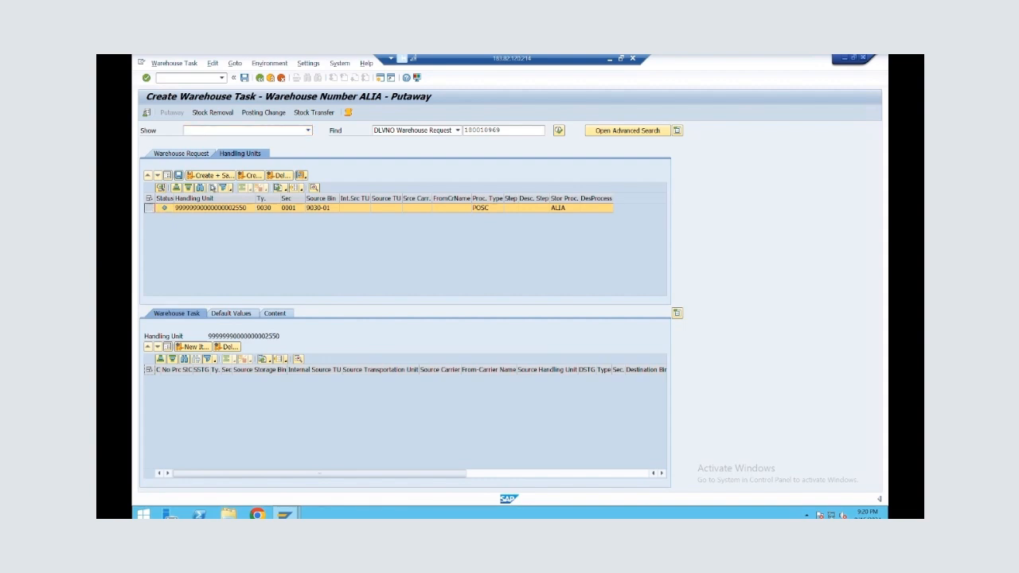
pyautogui.click(245, 176)
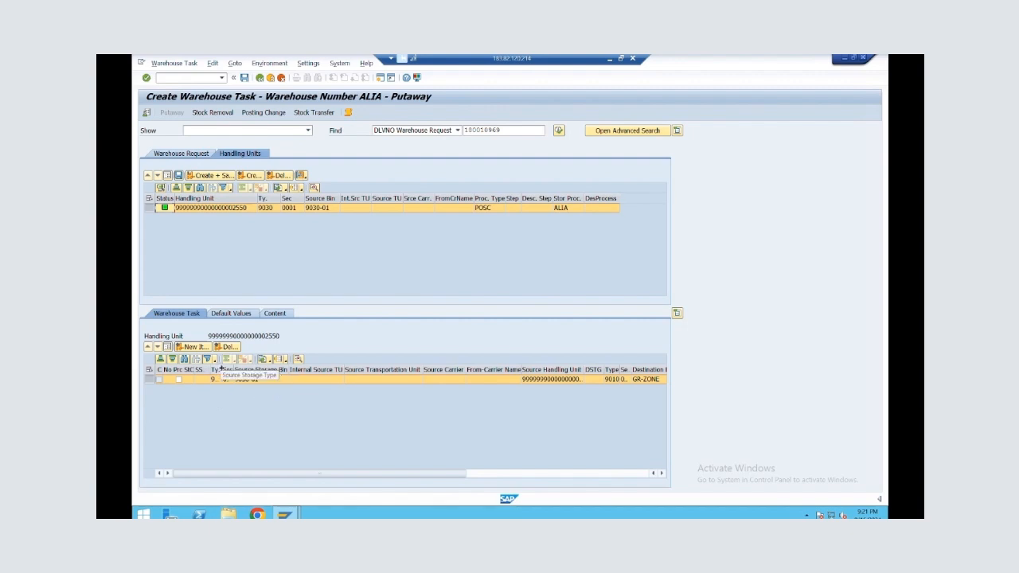
pyautogui.moveTo(221, 369); pyautogui.dragTo(249, 371)
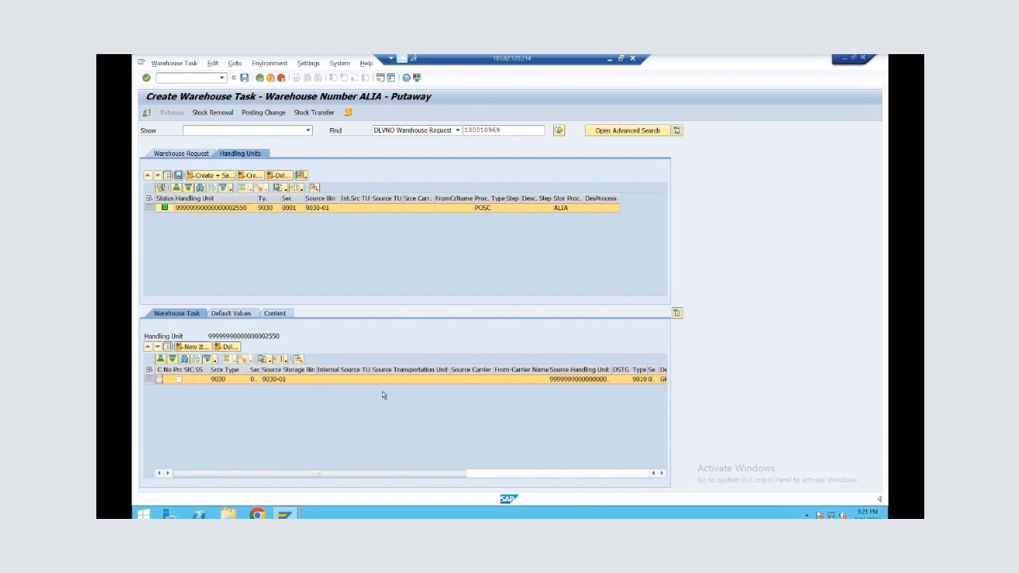
pyautogui.moveTo(459, 474); pyautogui.dragTo(615, 457)
# Open the Warehouse Management Monitor in a new session with transaction /SCWM/MON
pyautogui.click(380, 77)
pyautogui.write('/N/SCWM/')
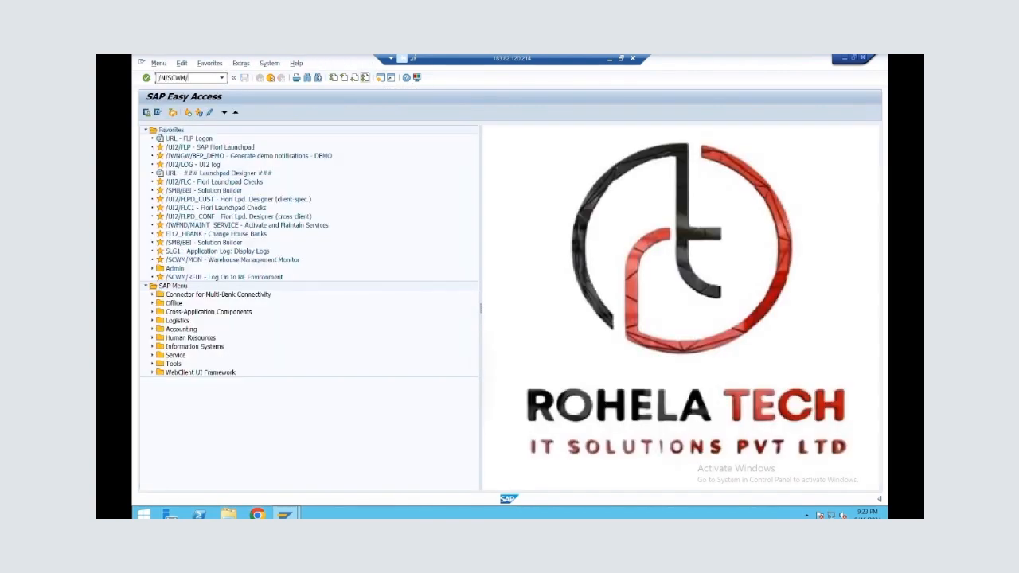
pyautogui.write('MON')
pyautogui.press('Return')
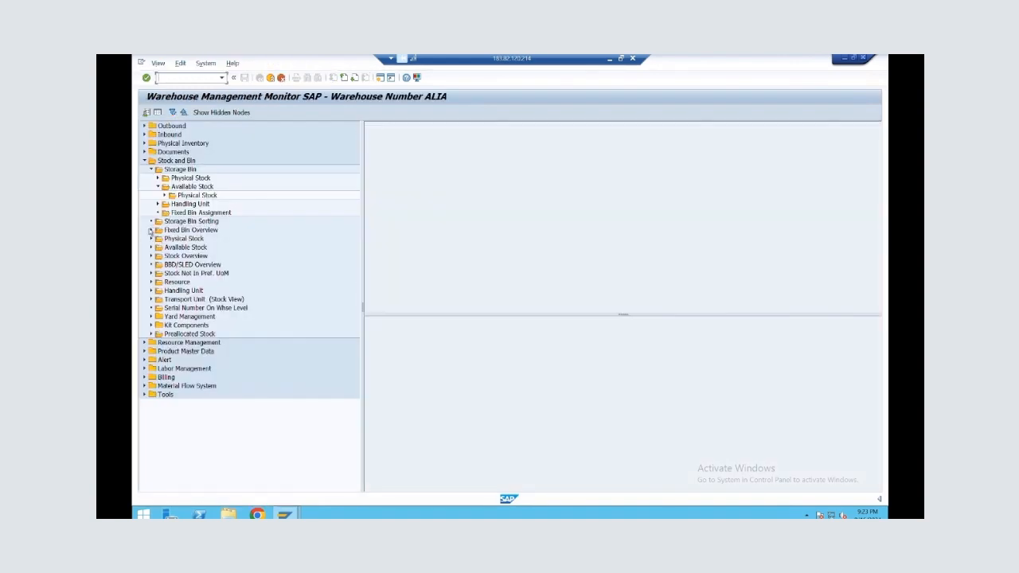
# Collapse the Stock and Bin node and expand Inbound, Documents and Inbound Delivery in the monitor tree
pyautogui.click(145, 161)
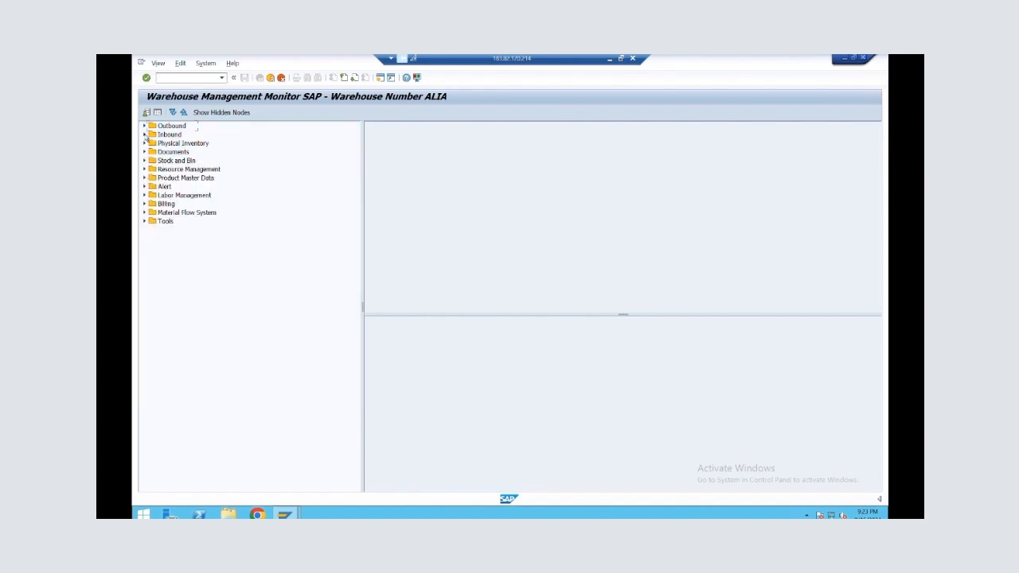
pyautogui.click(145, 134)
pyautogui.click(145, 134)
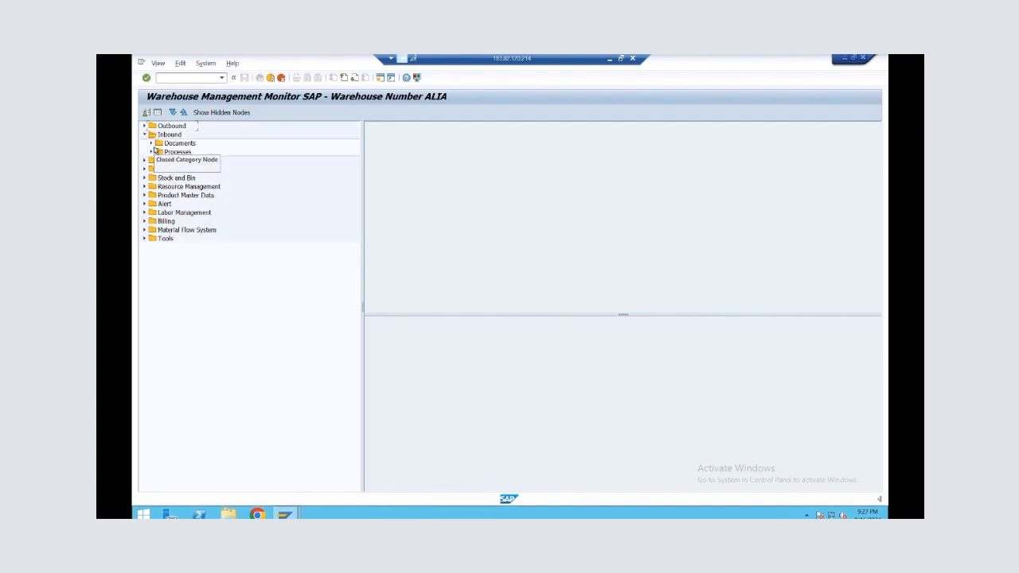
pyautogui.click(152, 143)
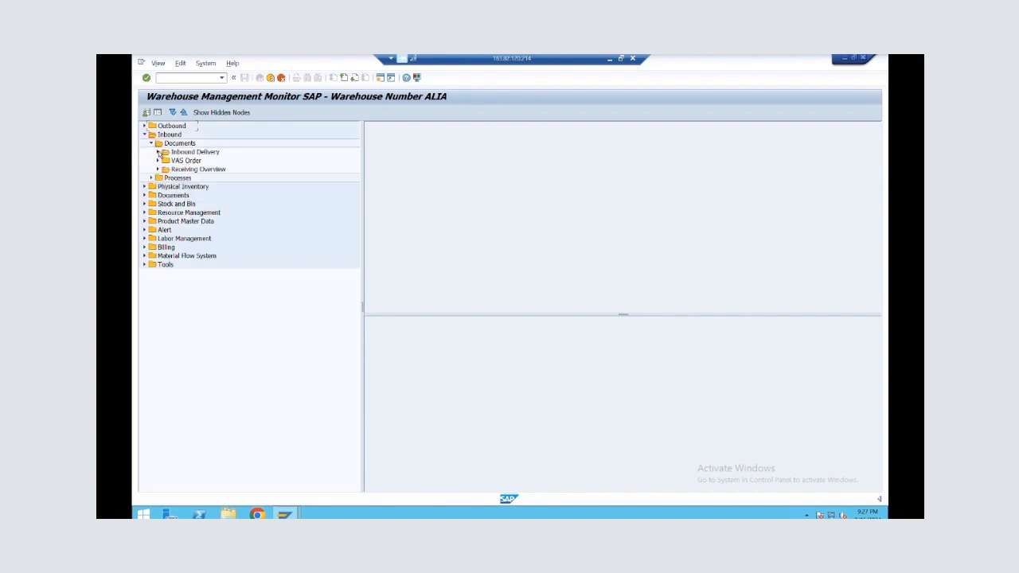
pyautogui.click(159, 152)
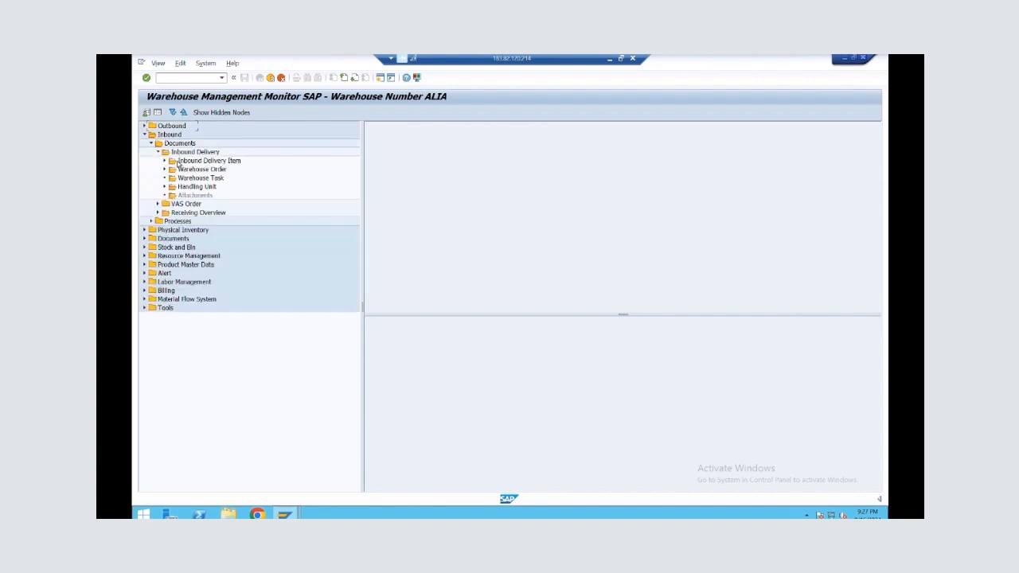
# List the inbound delivery items for inbound delivery 180010969 in the monitor
pyautogui.click(164, 161)
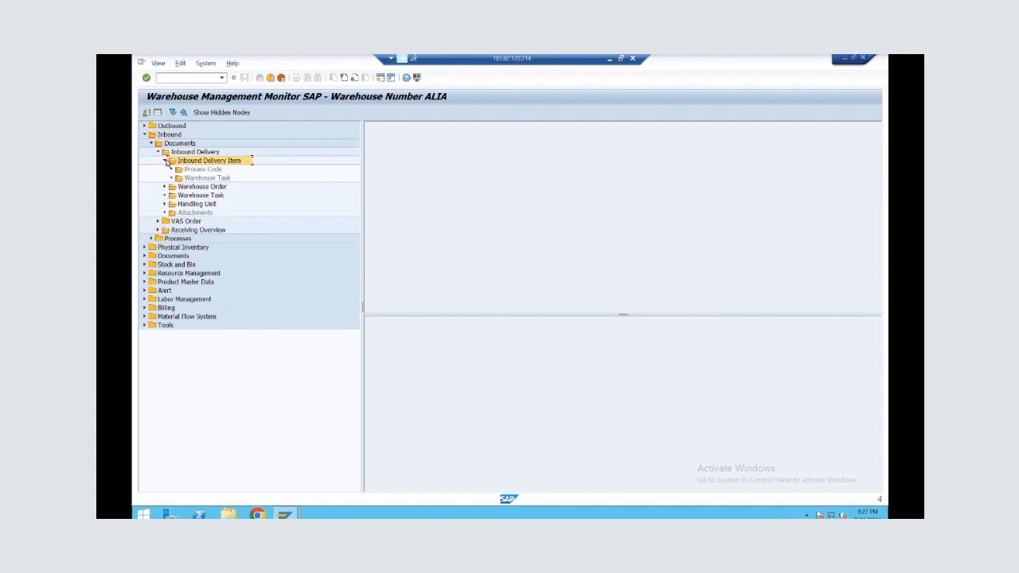
pyautogui.doubleClick(196, 164)
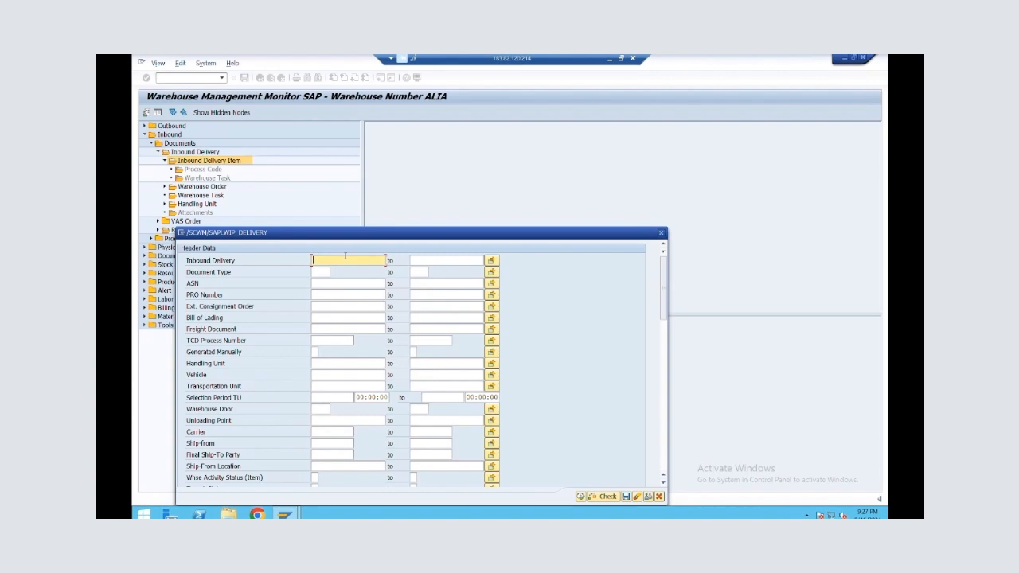
pyautogui.write('180010969')
pyautogui.click(582, 497)
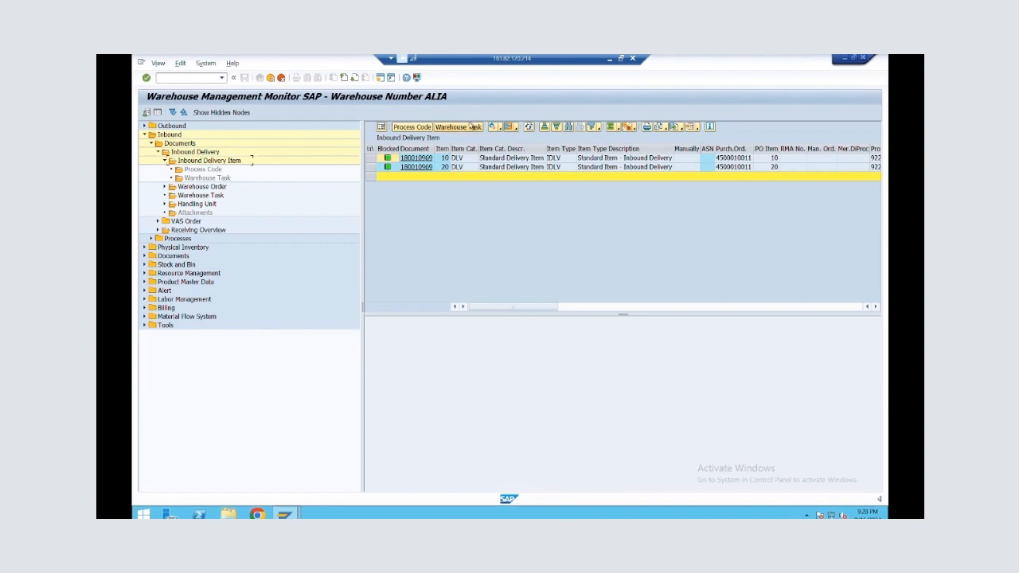
# Check the warehouse tasks of delivery item 10 and of delivery item 20
pyautogui.click(470, 128)
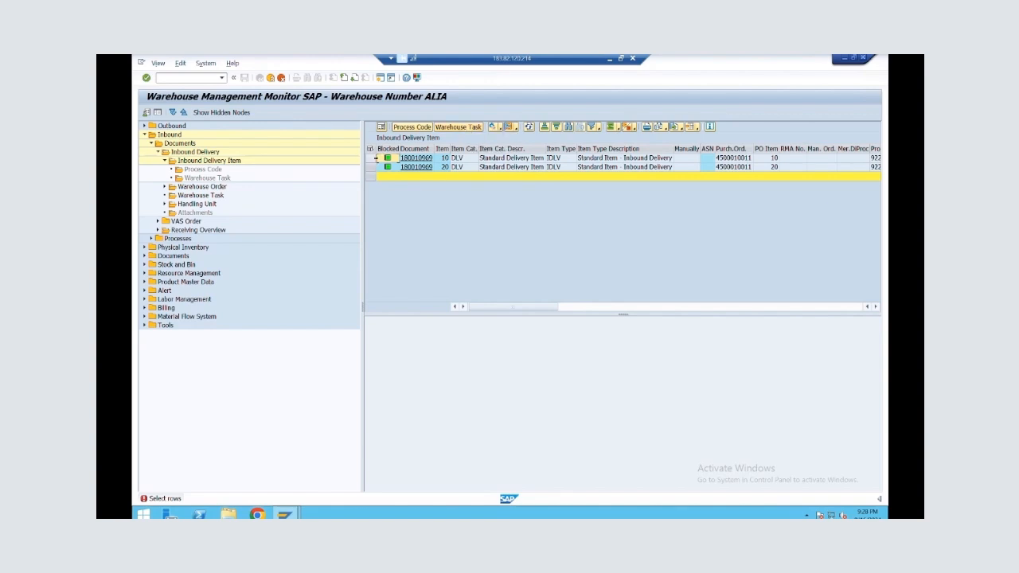
pyautogui.click(371, 158)
pyautogui.click(371, 167)
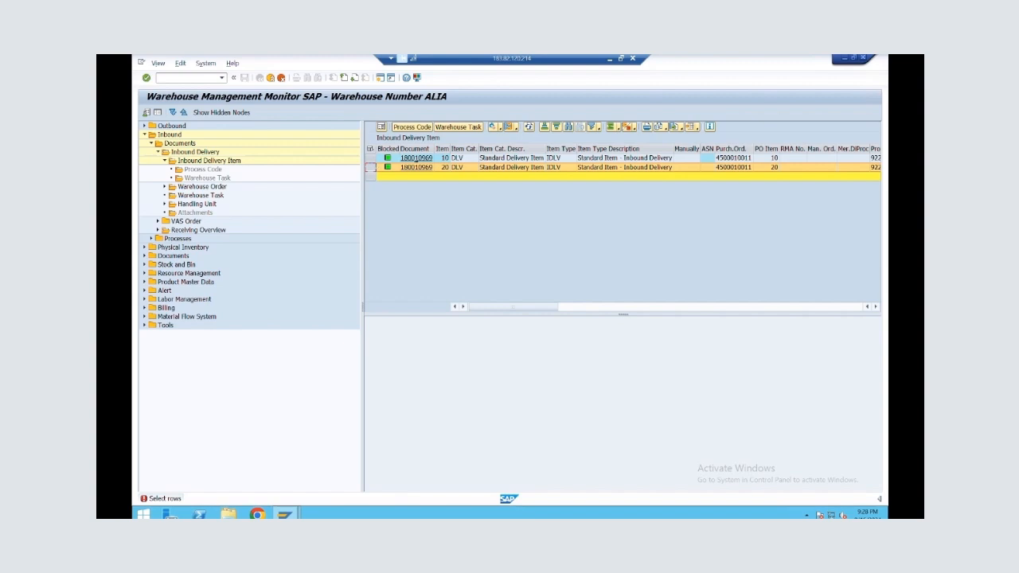
pyautogui.click(371, 158)
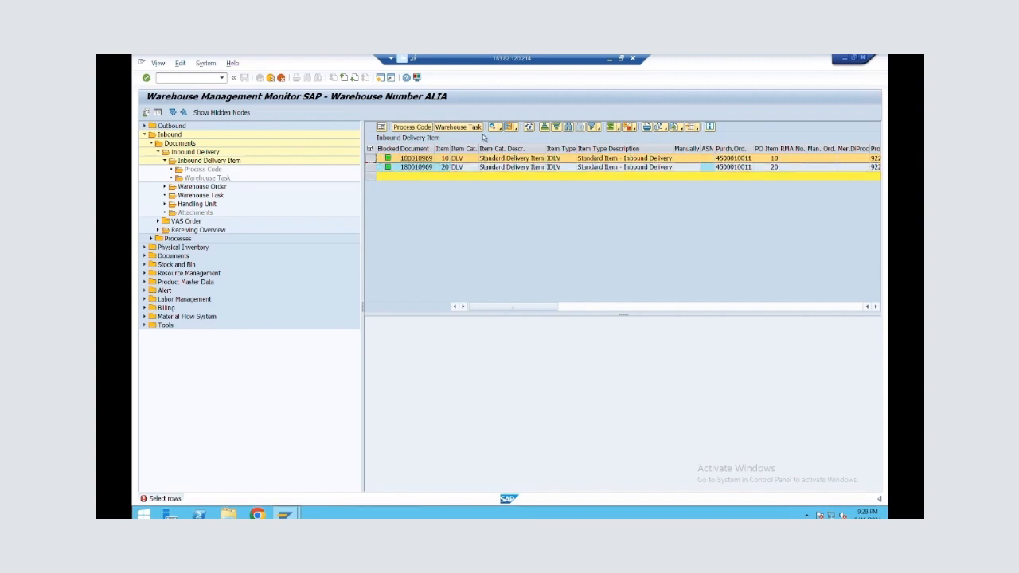
pyautogui.click(464, 132)
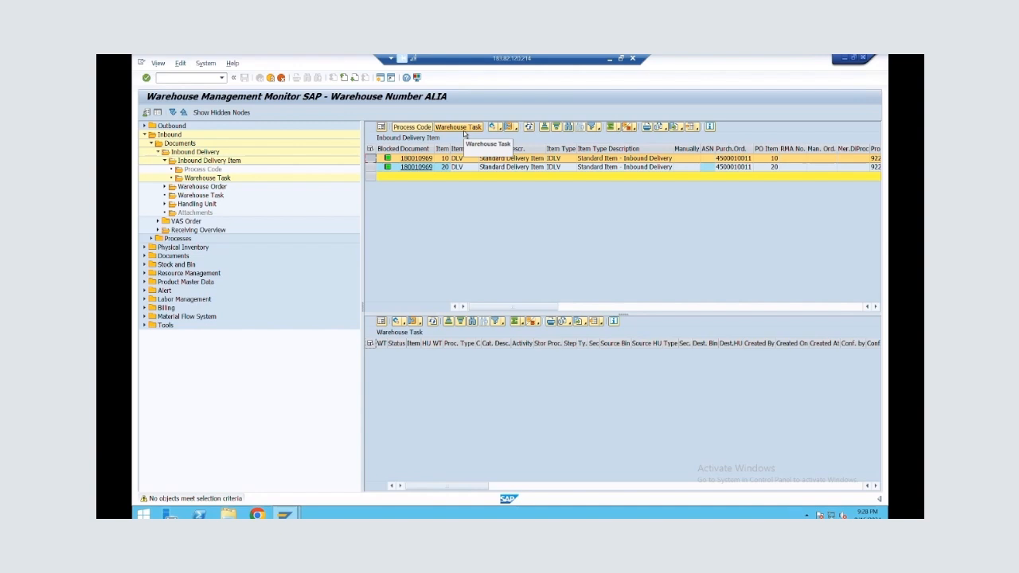
pyautogui.click(371, 167)
pyautogui.click(460, 127)
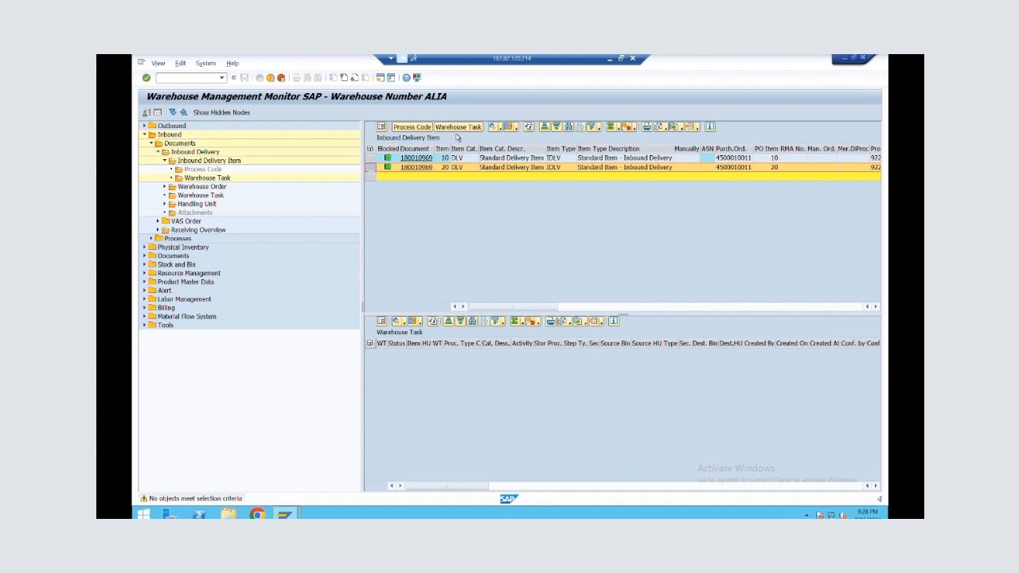
# Switch to the Create Warehouse Task session, create and save the handling unit's putaway task, and return to the monitor
pyautogui.hotkey('alt', 'Tab')
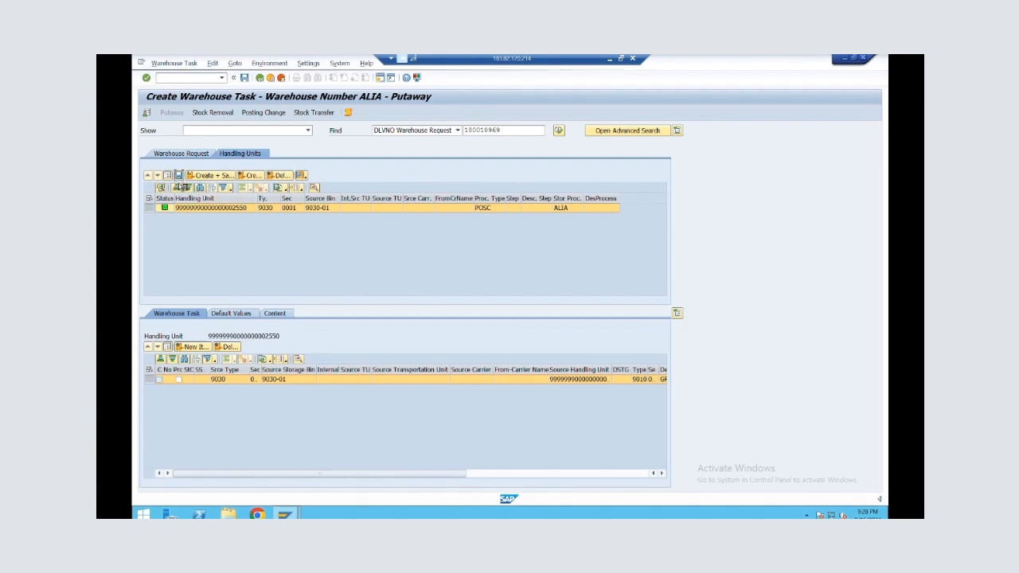
pyautogui.click(200, 187)
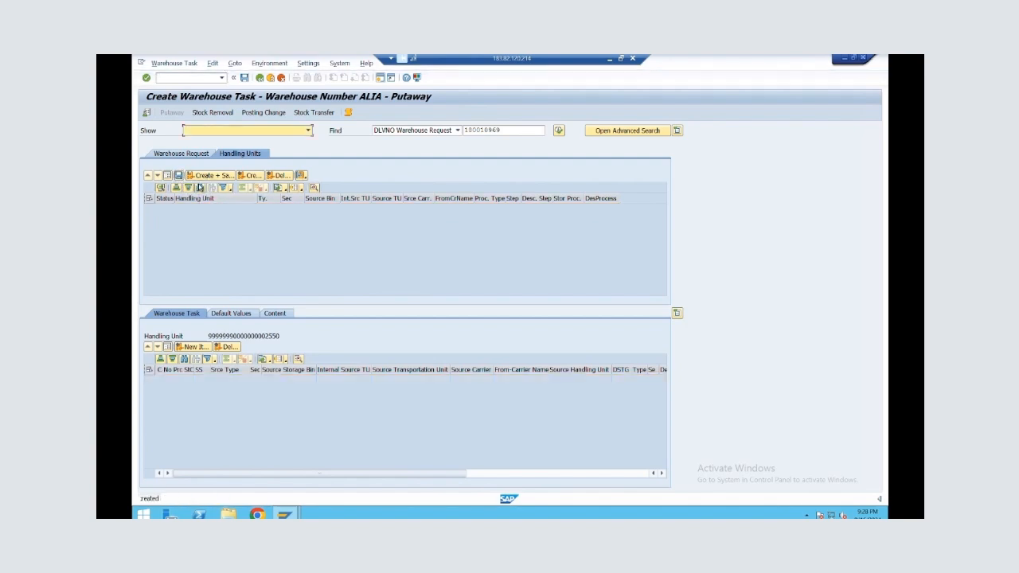
pyautogui.hotkey('alt', 'Tab')
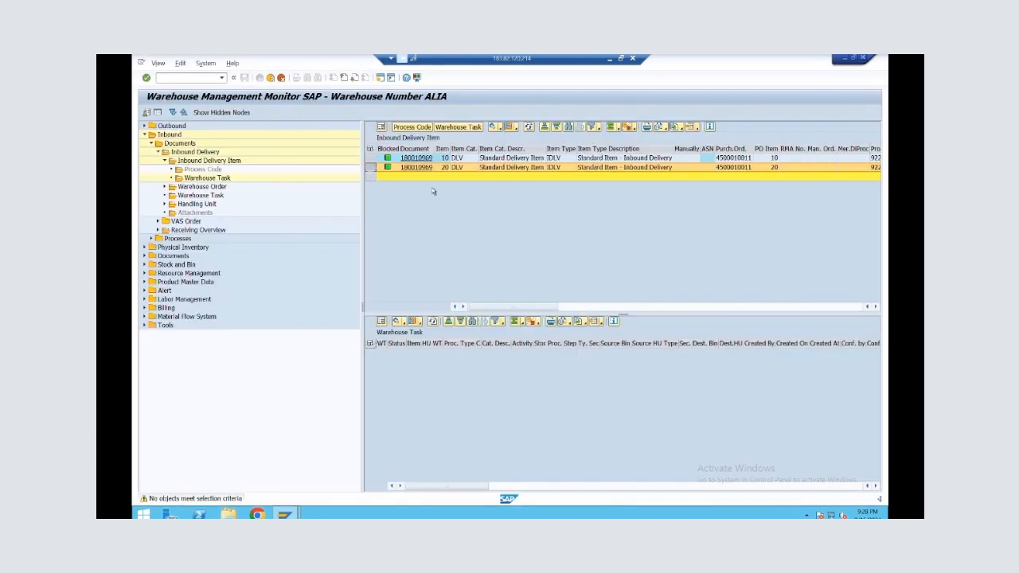
# Display the warehouse task of delivery item 20 and confirm this putaway task in the background
pyautogui.click(454, 130)
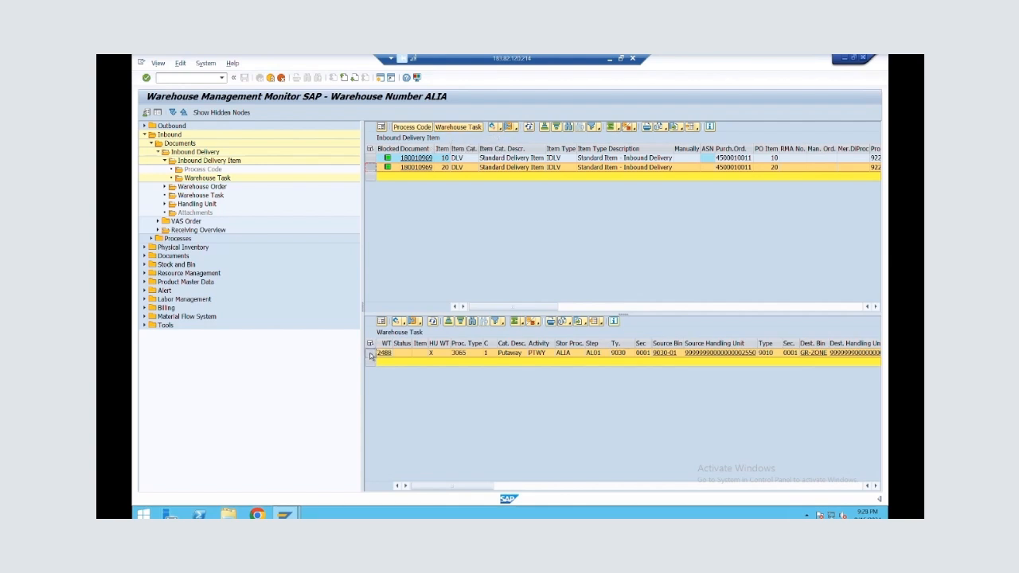
pyautogui.click(400, 323)
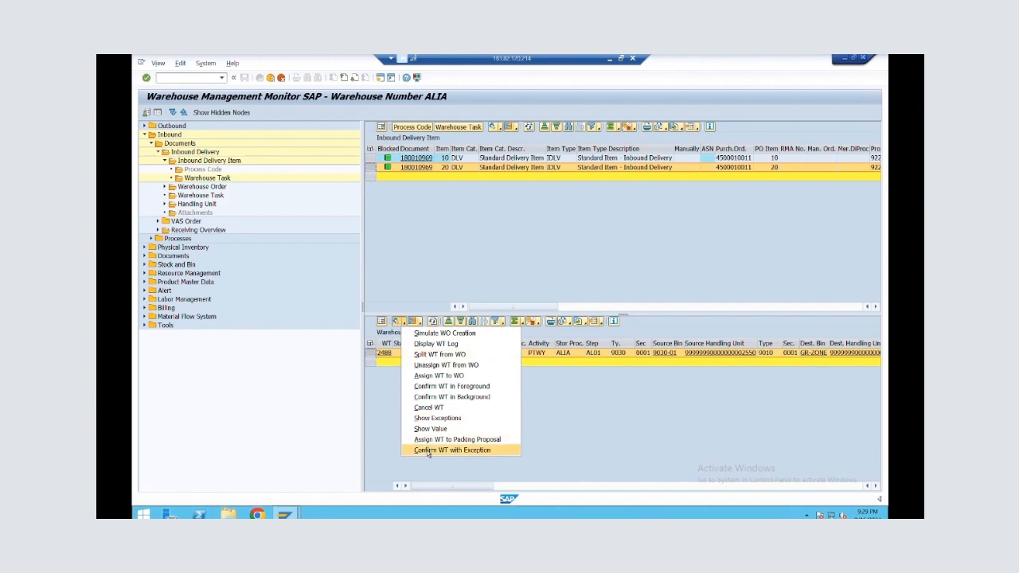
pyautogui.click(451, 397)
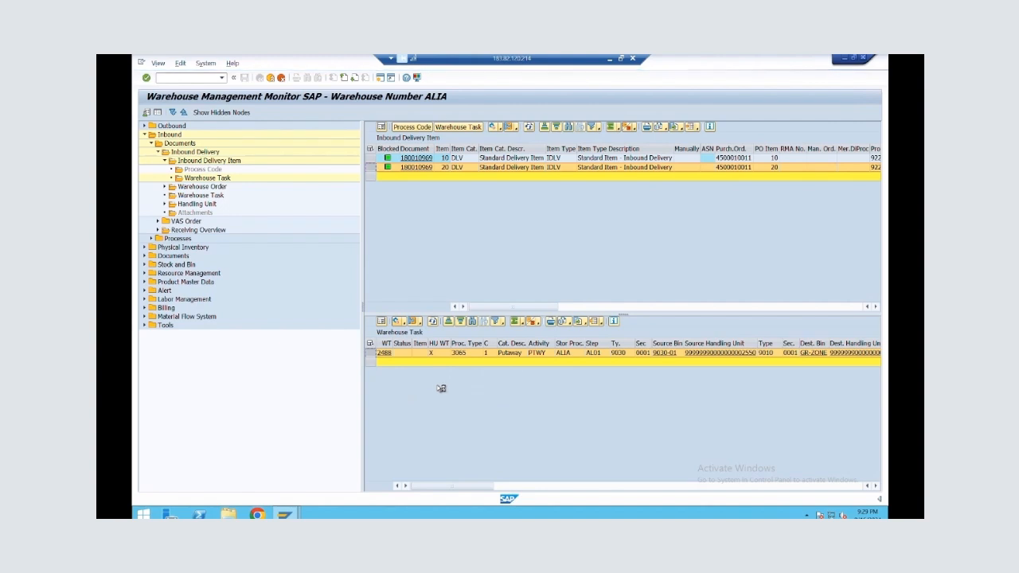